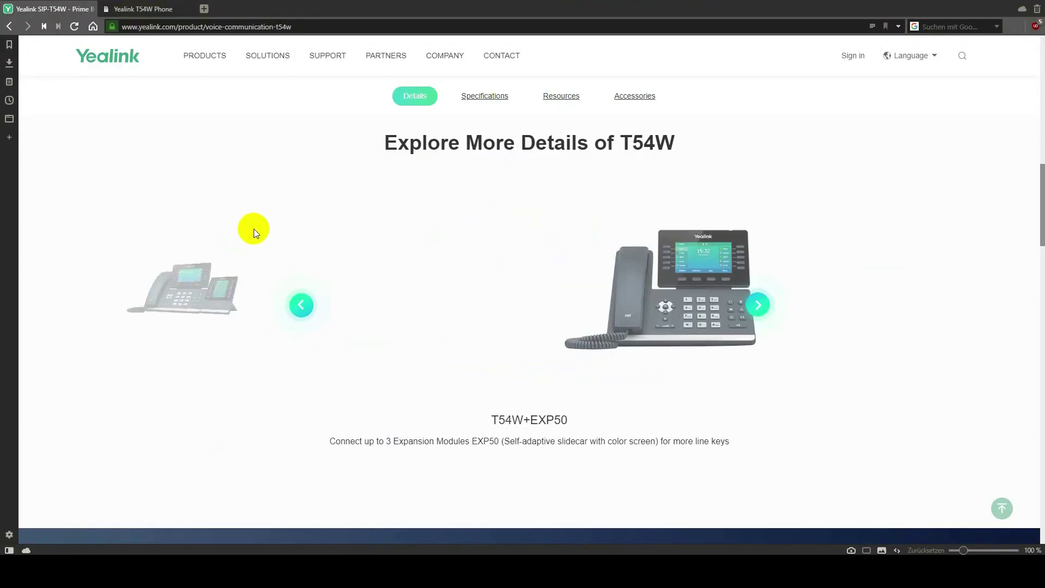
Sign in to the phone's admin web interface with the admin username and password.
left_click(140, 9)
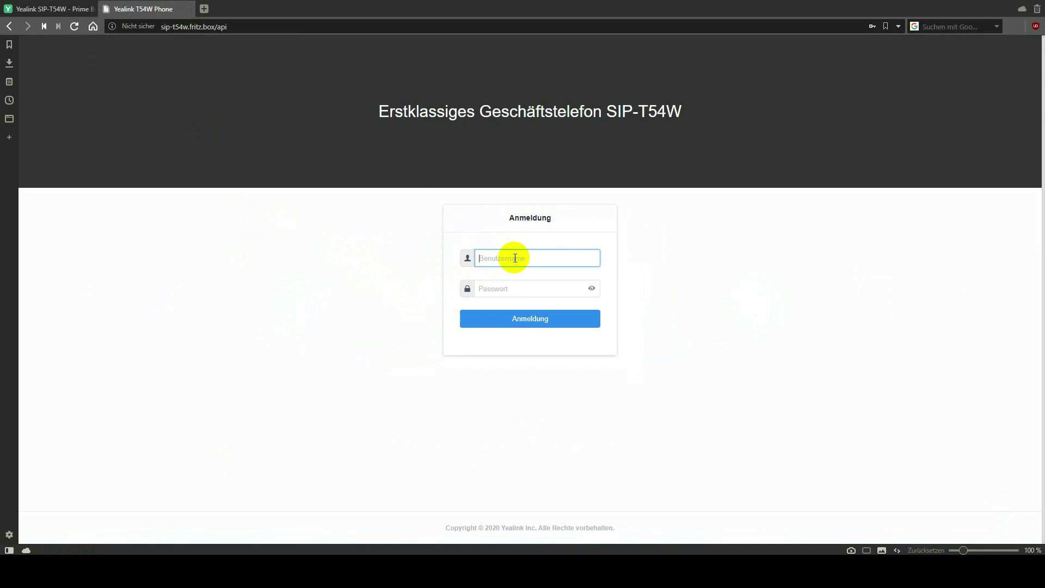
type("admin")
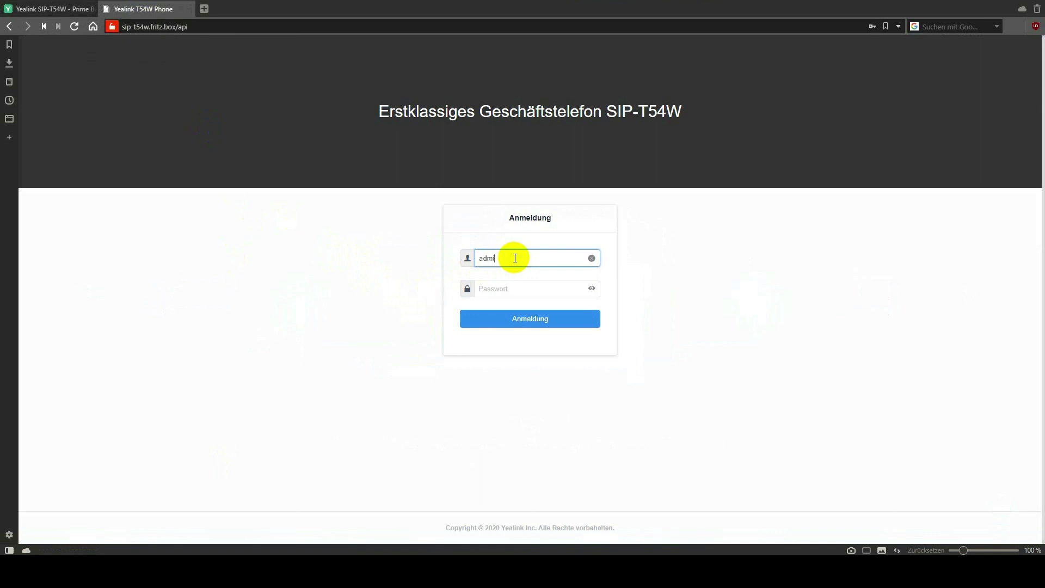
key("Tab")
type("admin")
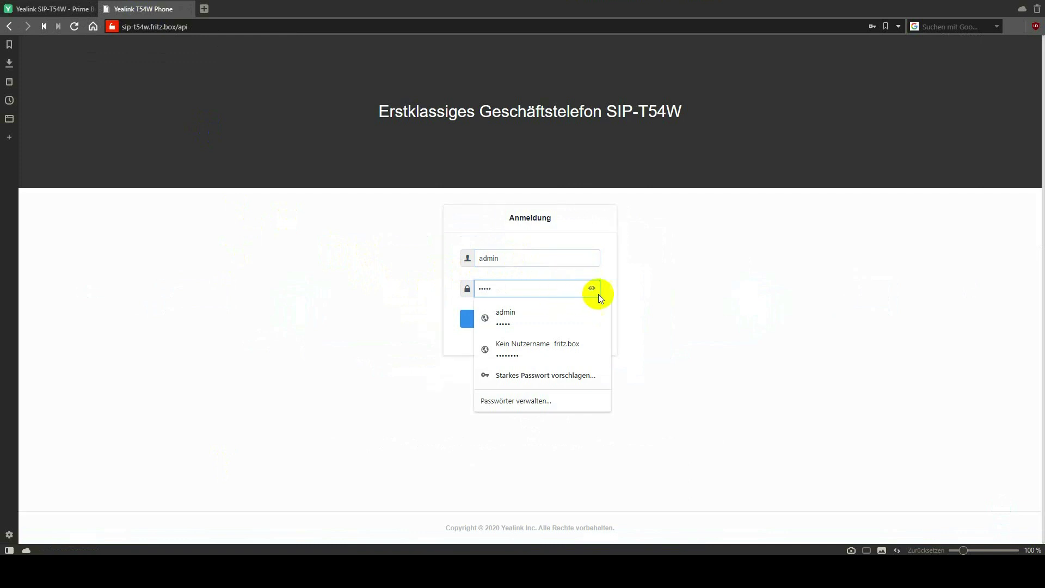
left_click(682, 304)
left_click(571, 318)
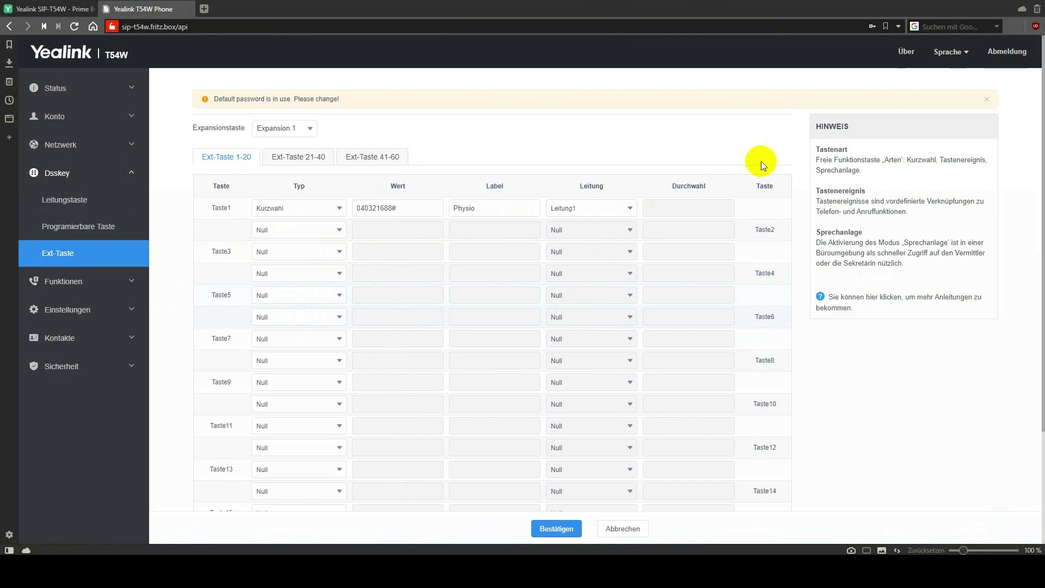
Switch the interface language to English, then back to Deutsch.
left_click(948, 53)
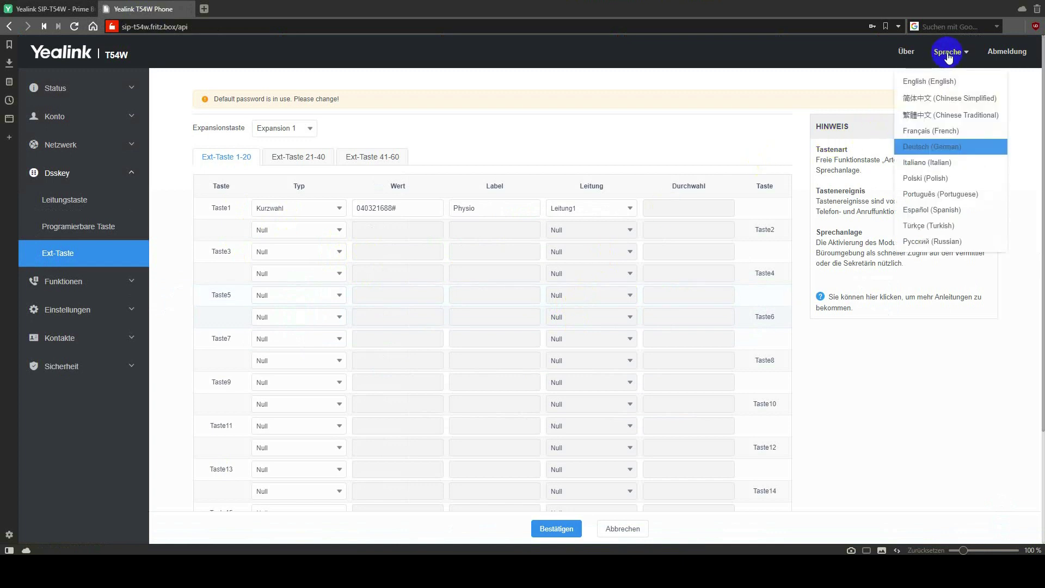
left_click(937, 81)
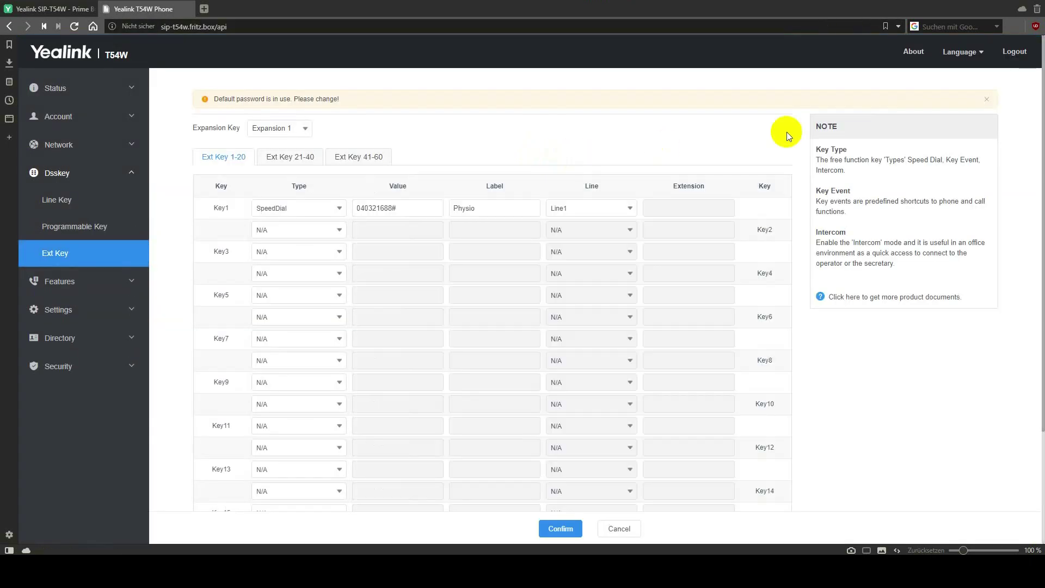
left_click(961, 52)
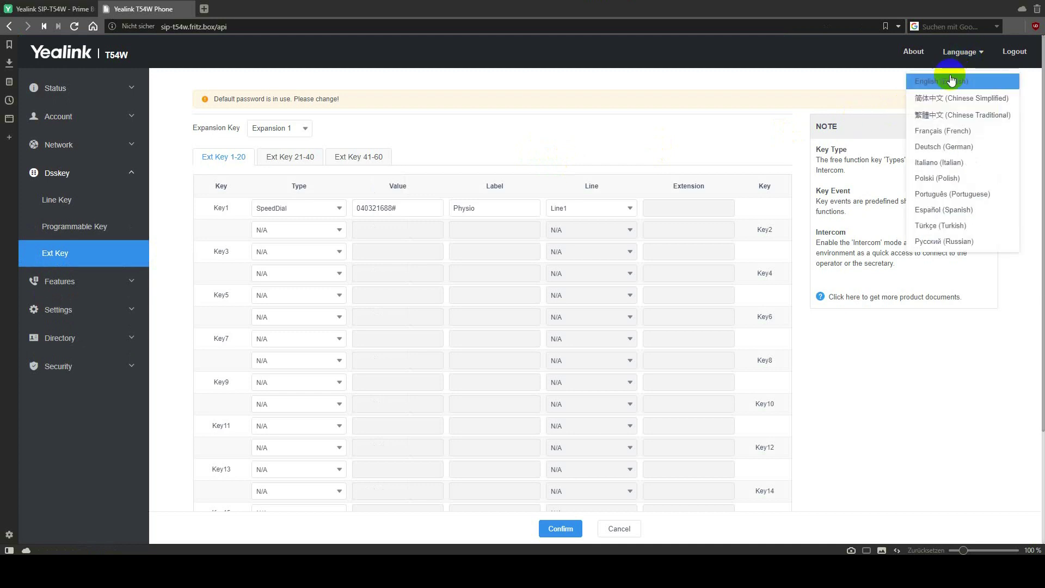
left_click(947, 147)
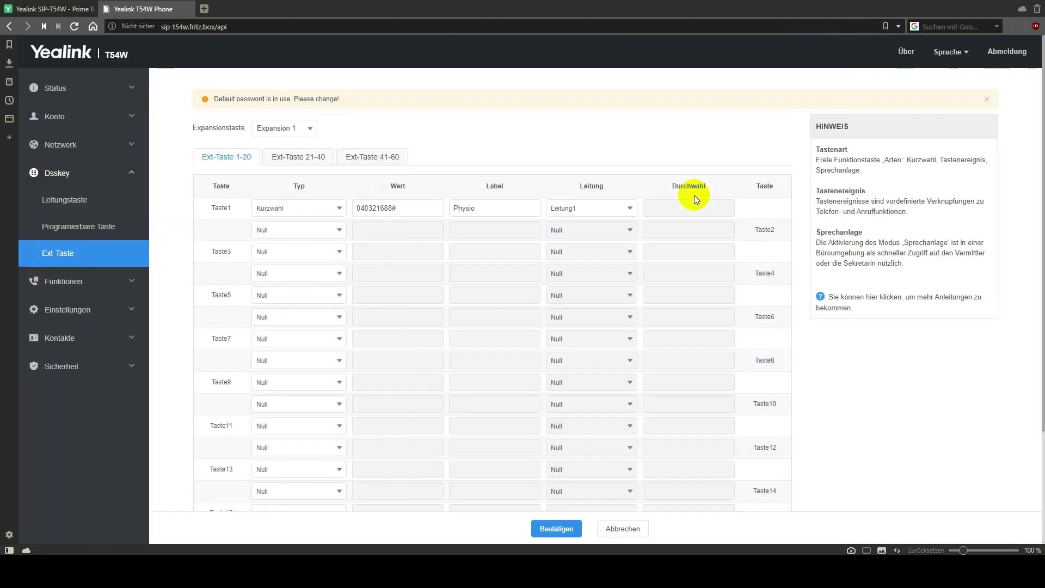
left_click(63, 89)
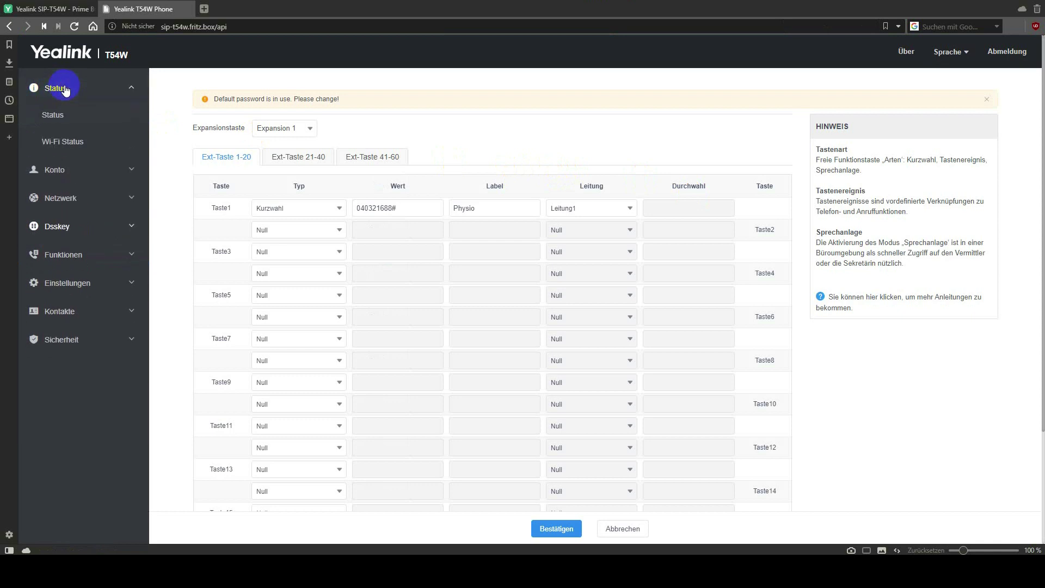
Highlight the installed firmware version 96.84.0.125 on the Status page, then return to the product tab.
left_click(55, 88)
left_click(52, 88)
left_click(58, 116)
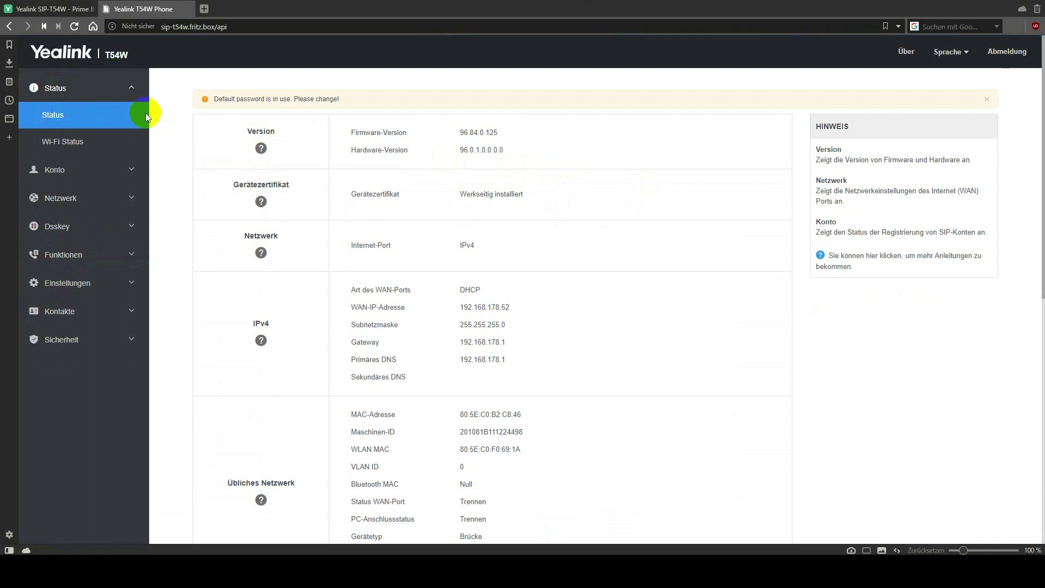
left_click(485, 132)
left_click_drag(485, 133, 499, 132)
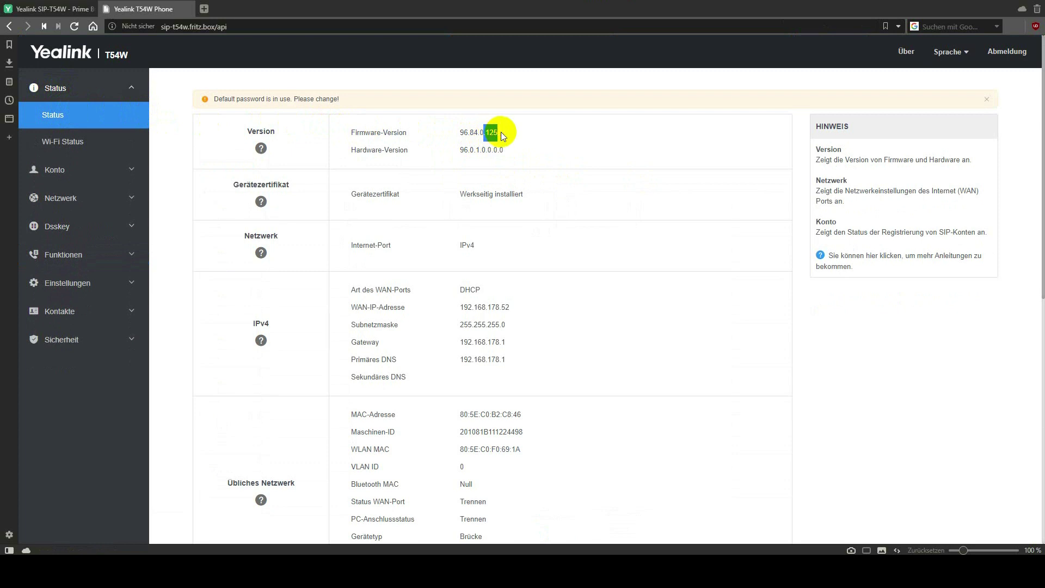
left_click_drag(470, 133, 499, 129)
left_click(69, 15)
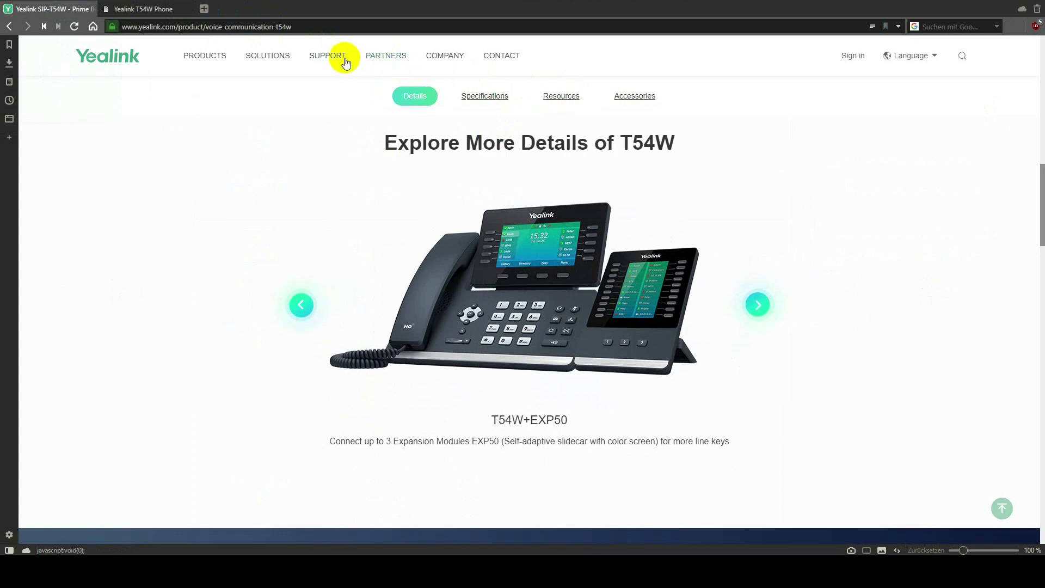
Open the SIP-T54W downloads page via Documents & Software > Desktop IP Phone.
mouse_move(334, 61)
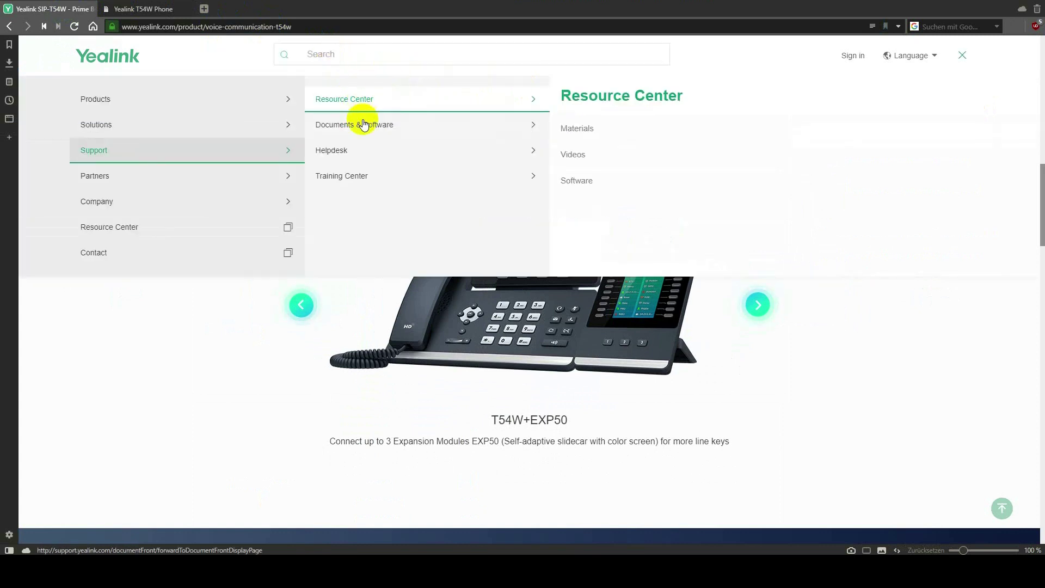
left_click(377, 127)
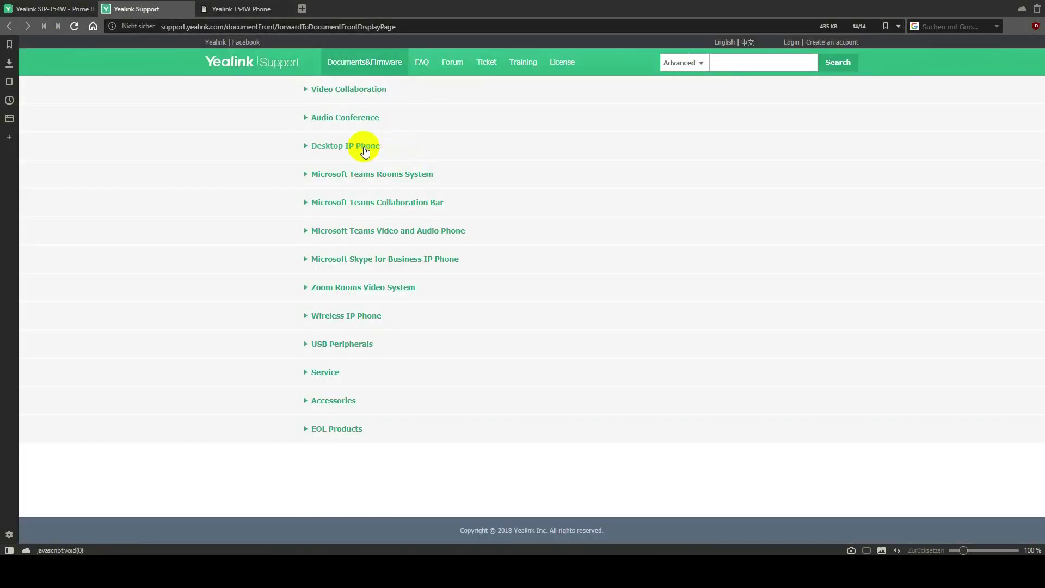
left_click(365, 147)
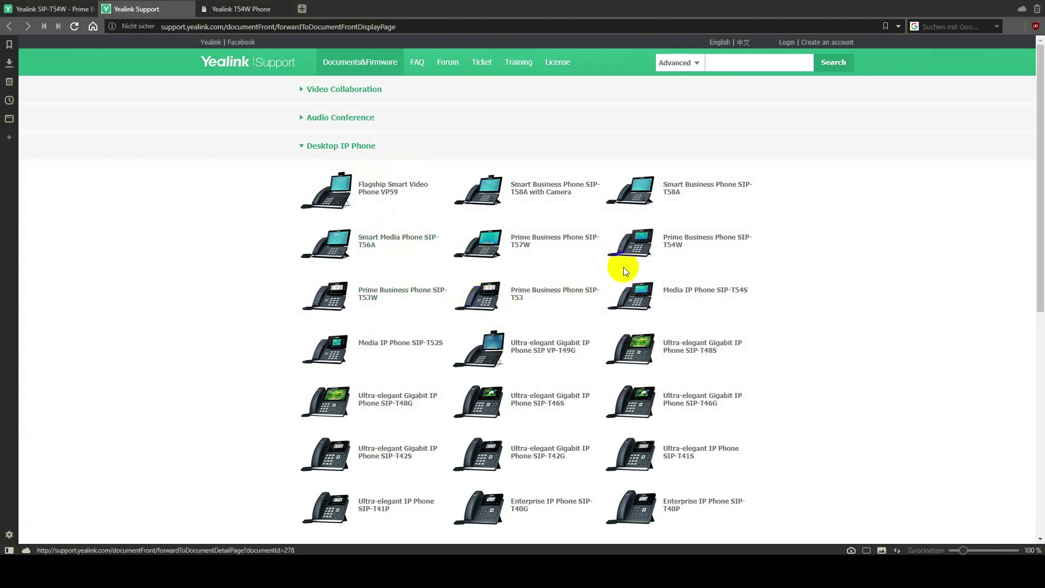
left_click(681, 244)
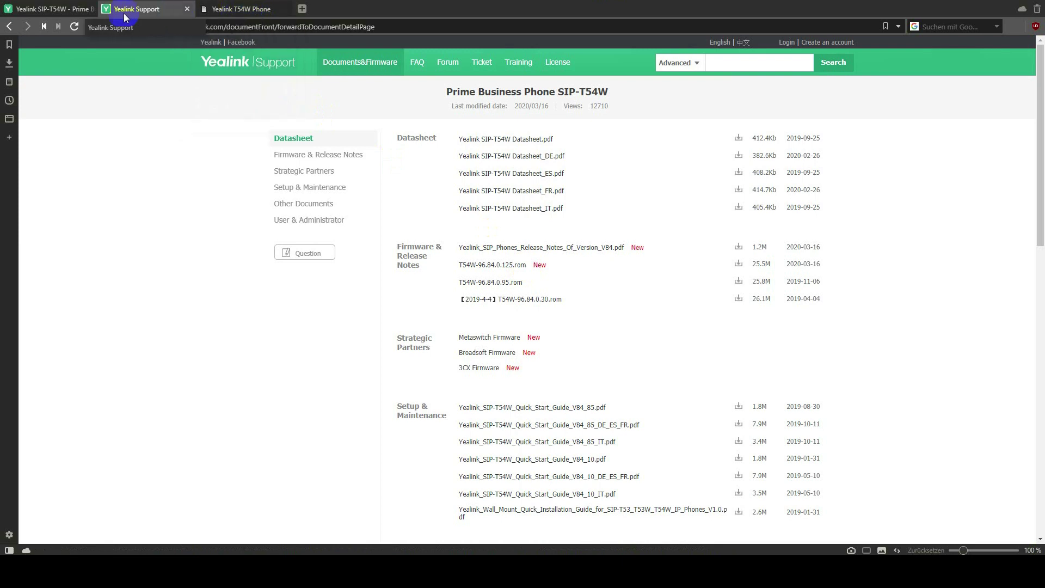
left_click(60, 14)
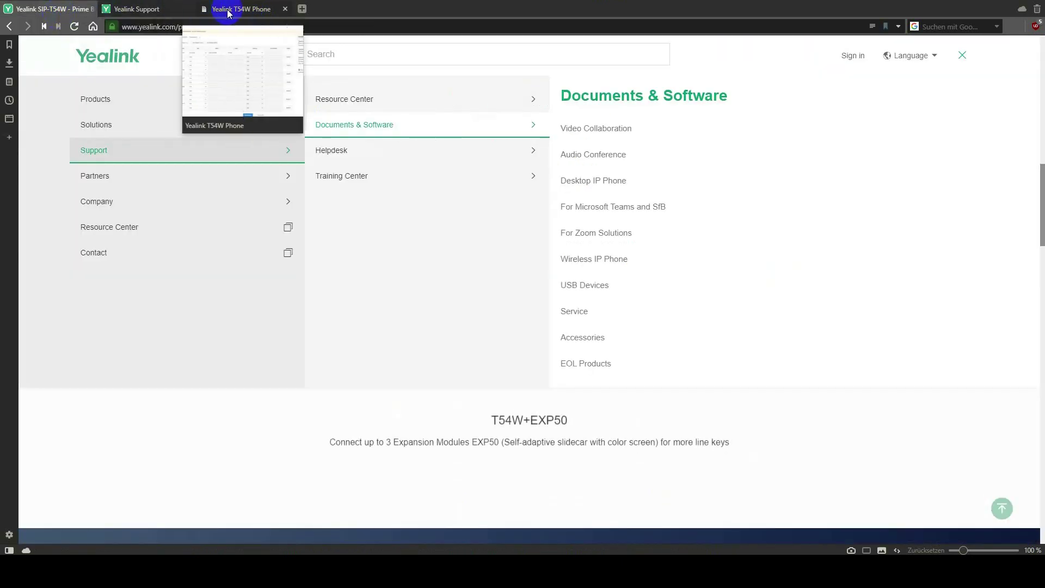
Compare the installed firmware with the newest SIP-T54W firmware file, then view Wi-Fi Status.
left_click(237, 9)
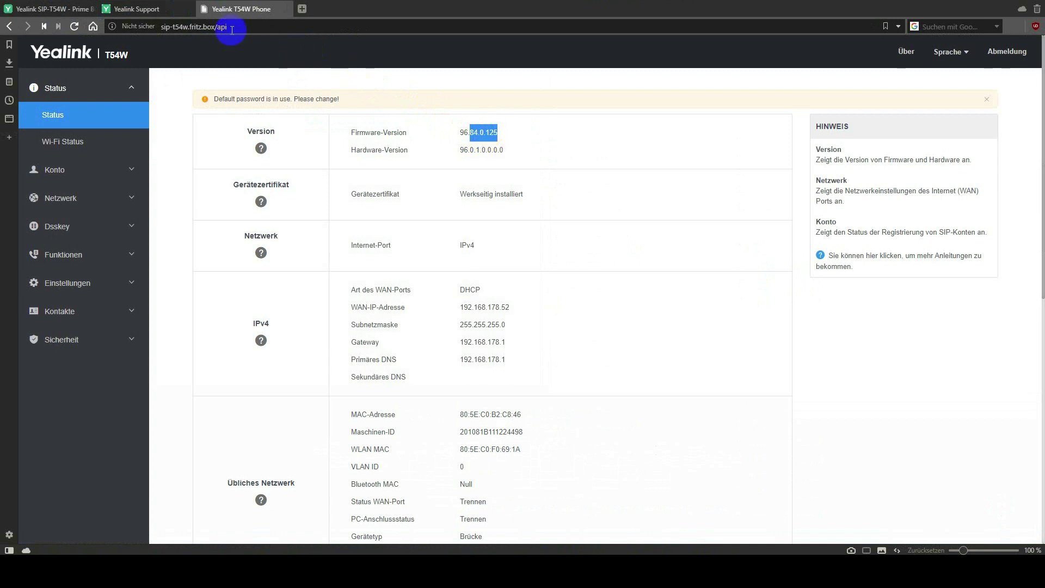
left_click(131, 9)
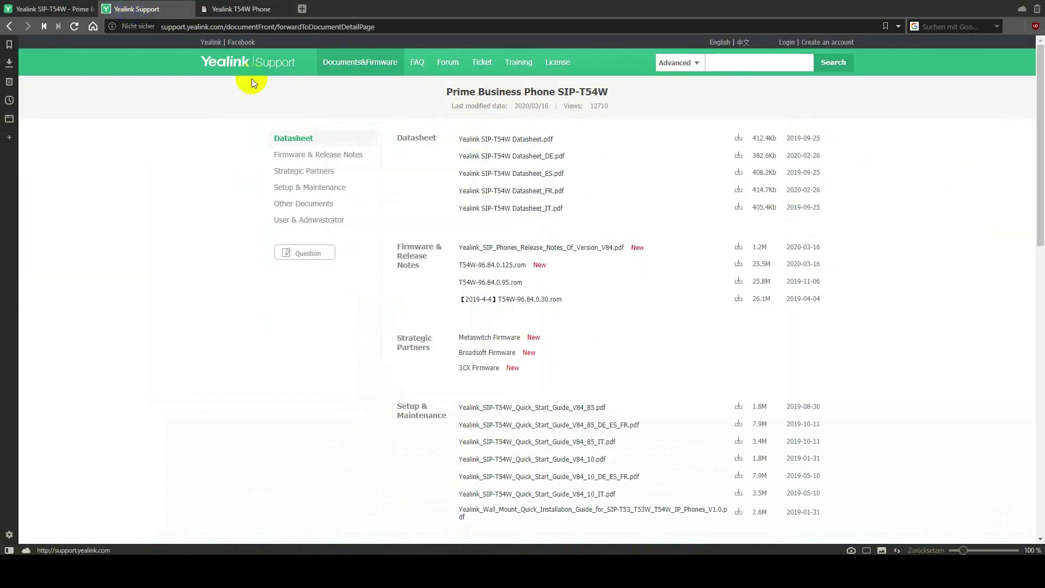
left_click(492, 266)
left_click_drag(491, 268, 514, 270)
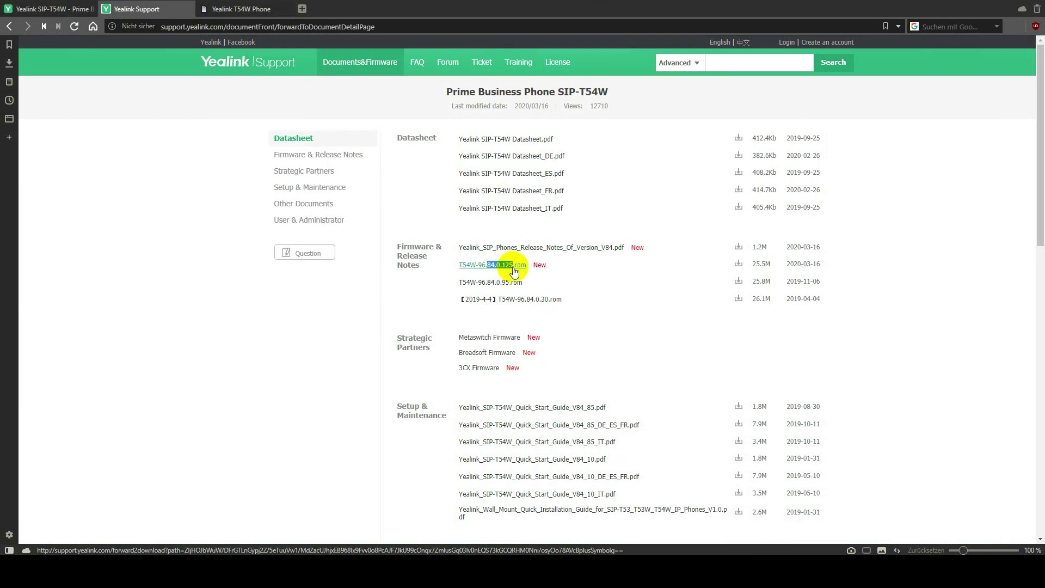
left_click(229, 9)
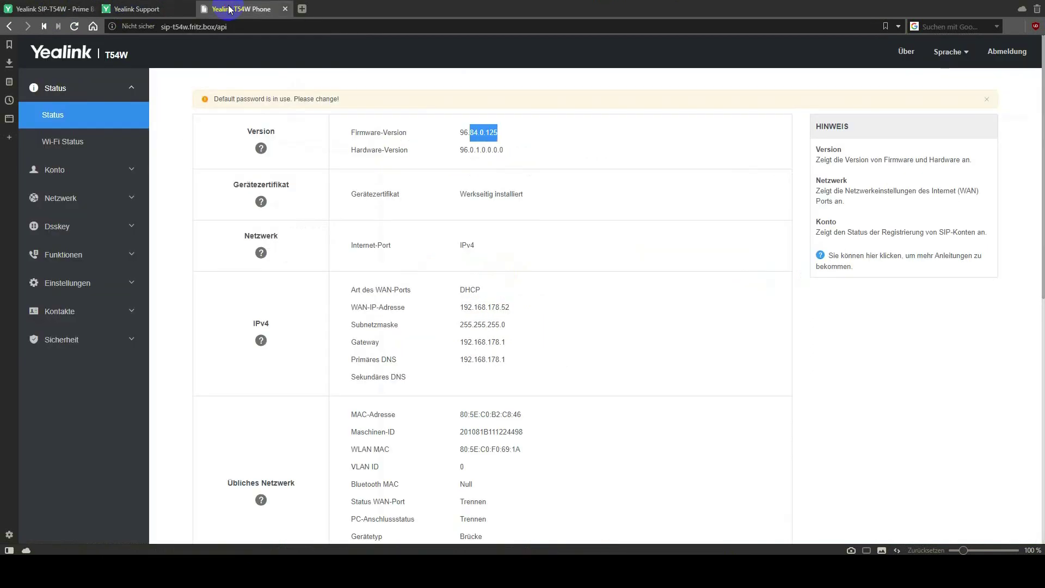
left_click(76, 143)
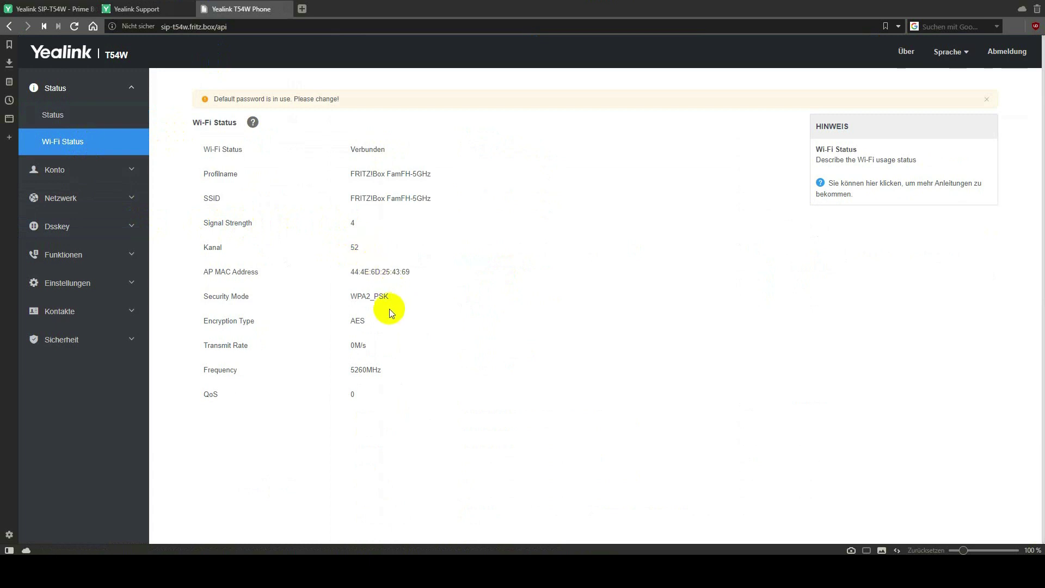
left_click(80, 171)
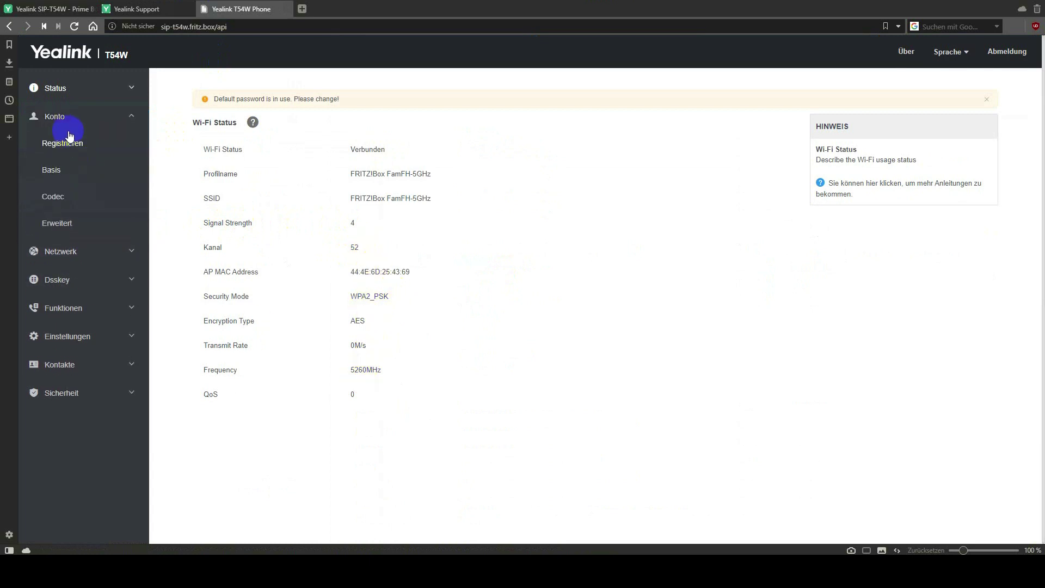
Review account 1's Registrieren page down to the outbound proxy fields, then go to Basis.
left_click(65, 144)
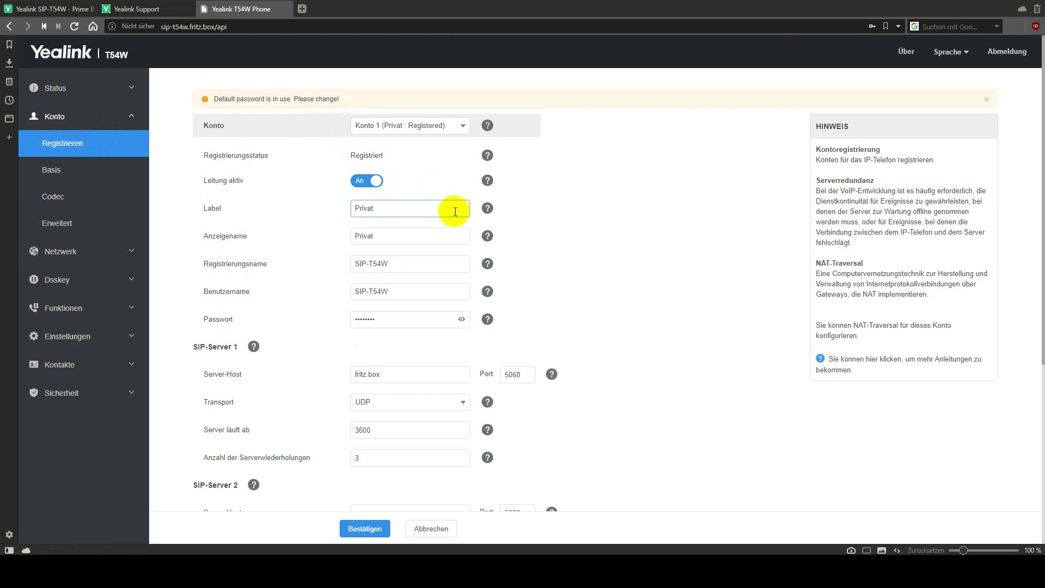
scroll(455, 211, "down", 3)
scroll(455, 211, "down", 1)
scroll(450, 217, "down", 1)
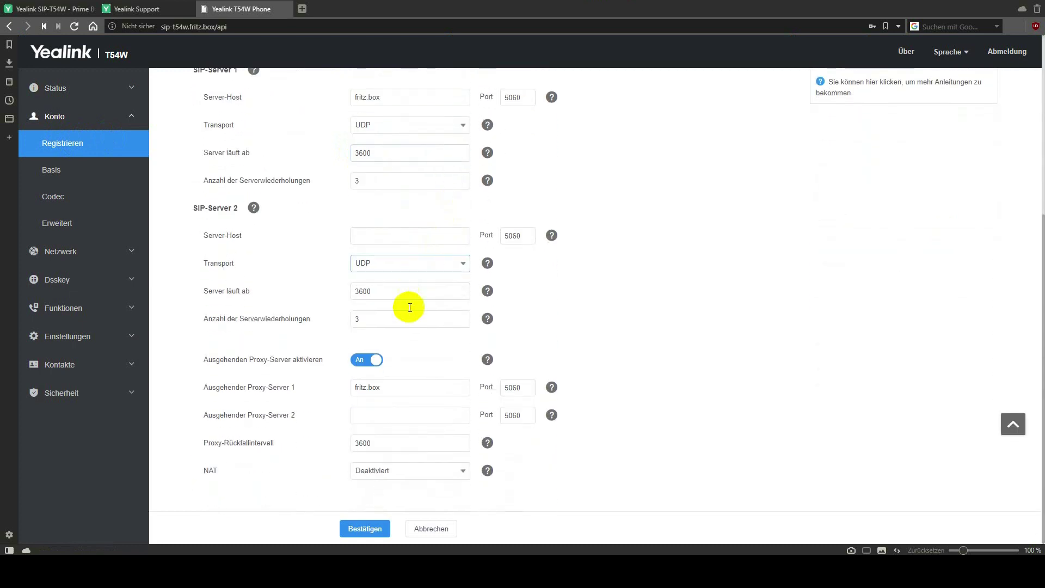
left_click(385, 383)
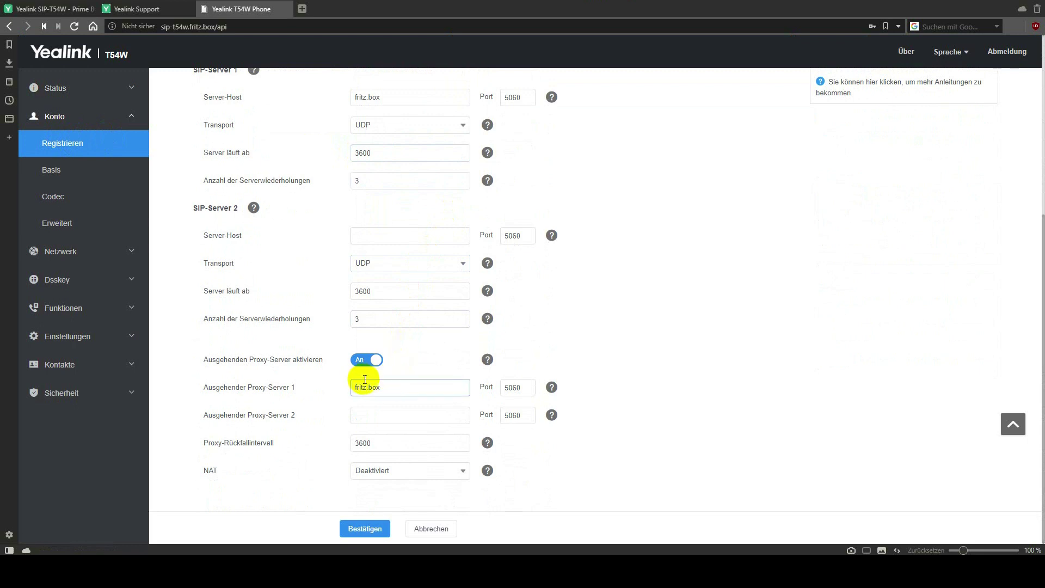
left_click(376, 472)
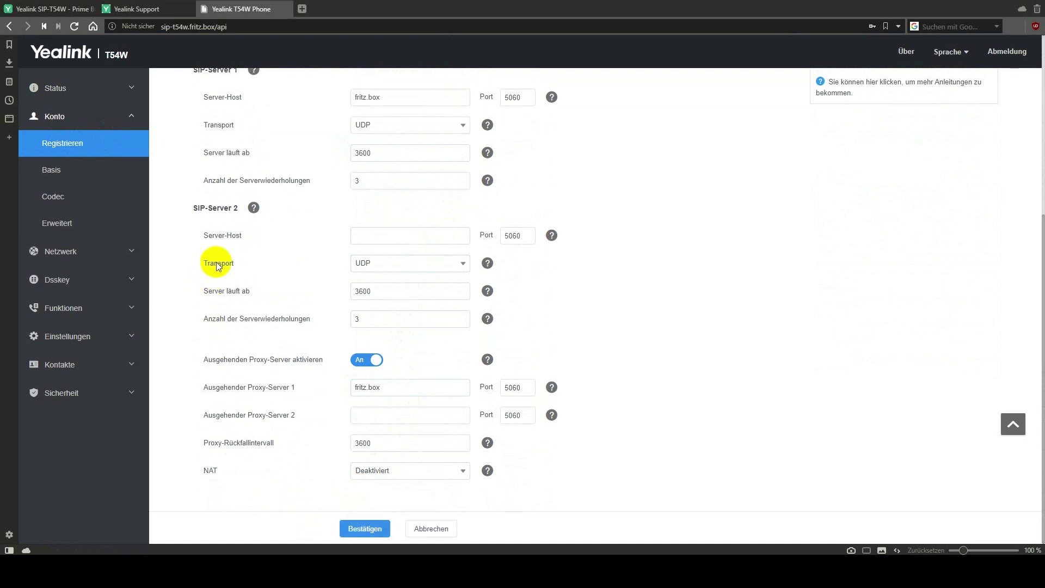
left_click(91, 169)
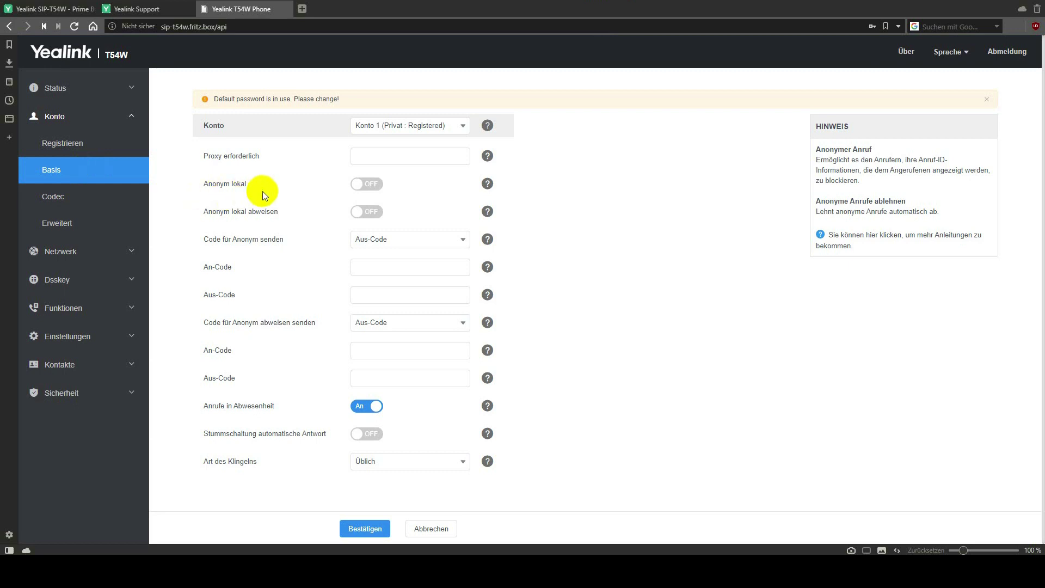
Show account 1's Codec page with G722, PCMA, PCMU and G729 enabled.
left_click(64, 199)
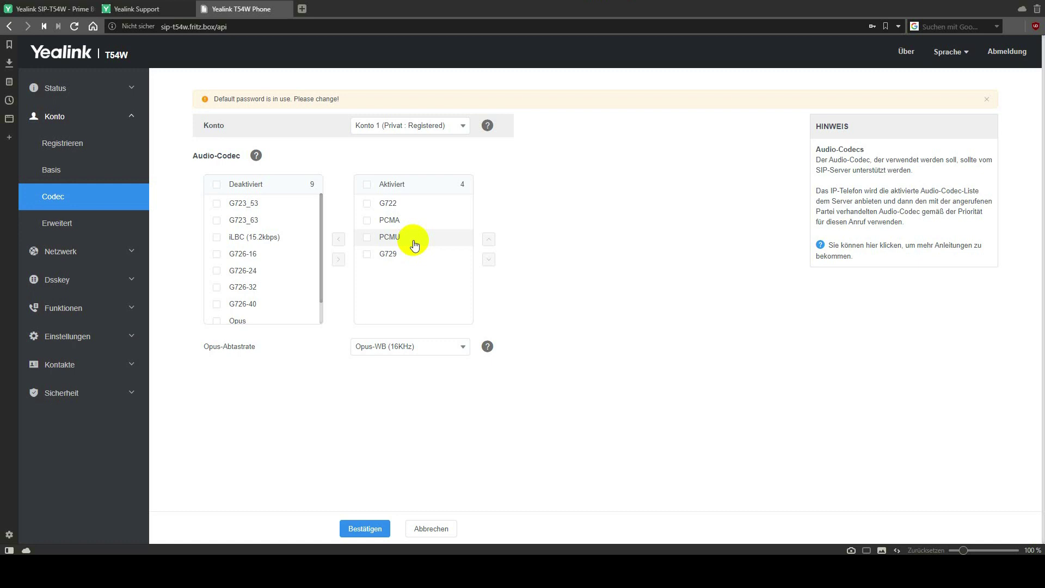
Tick and untick PCMA and PCMU in the enabled codecs without changes, then go to Erweitert.
left_click(415, 245)
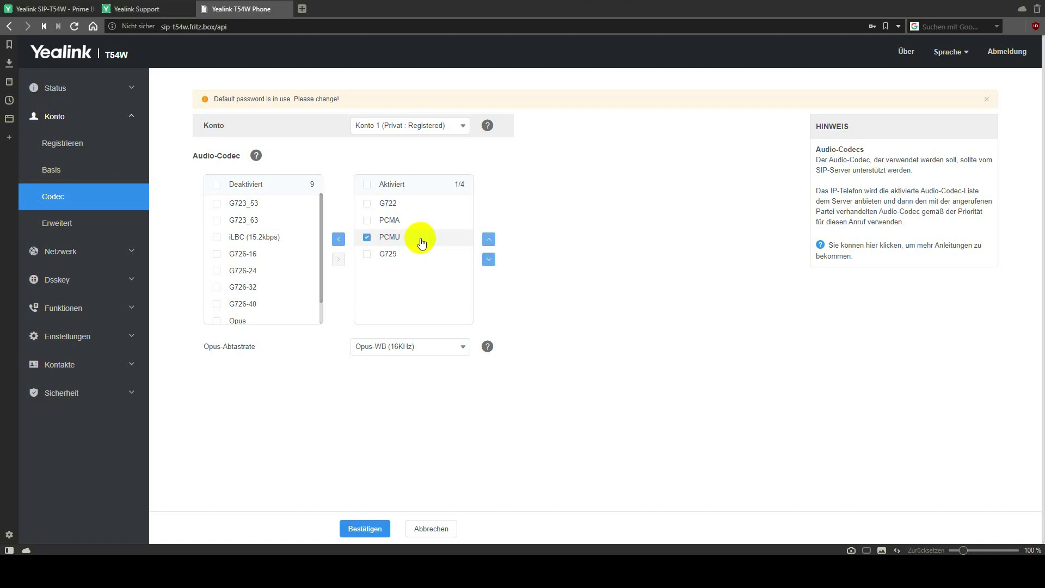
left_click(419, 221)
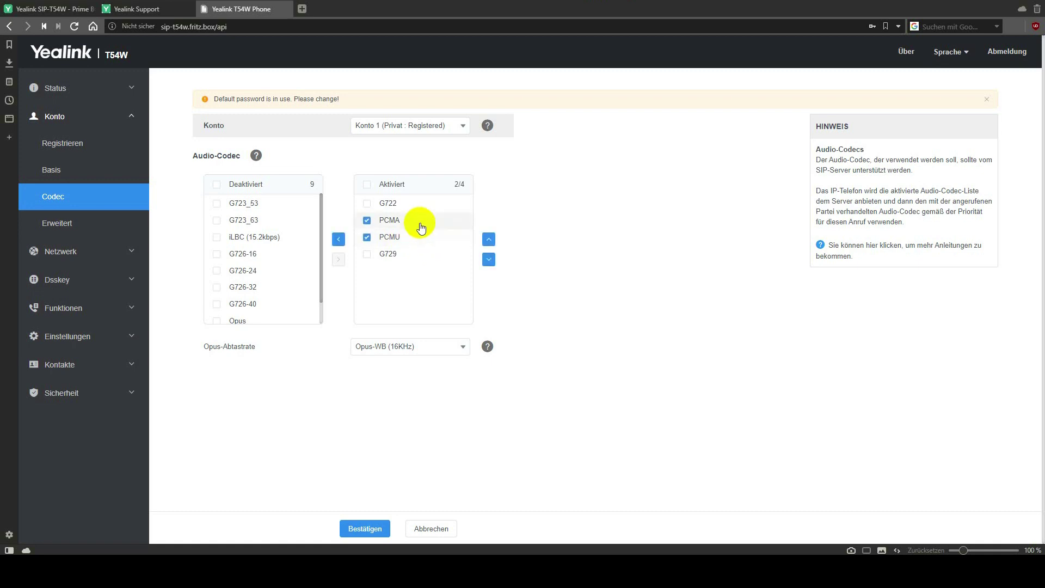
left_click(397, 240)
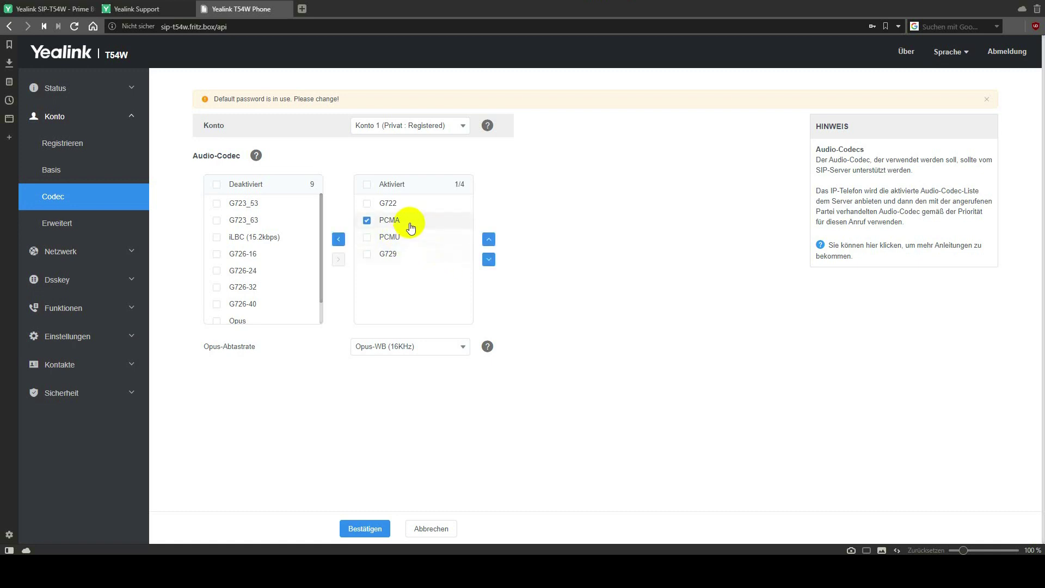
left_click(405, 221)
left_click(401, 244)
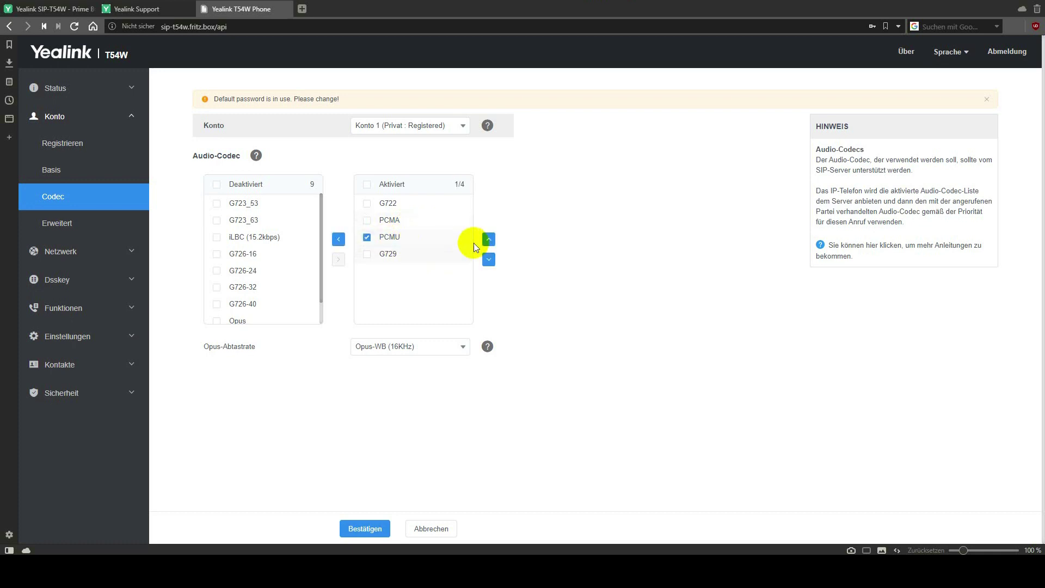
left_click(424, 222)
left_click(410, 223)
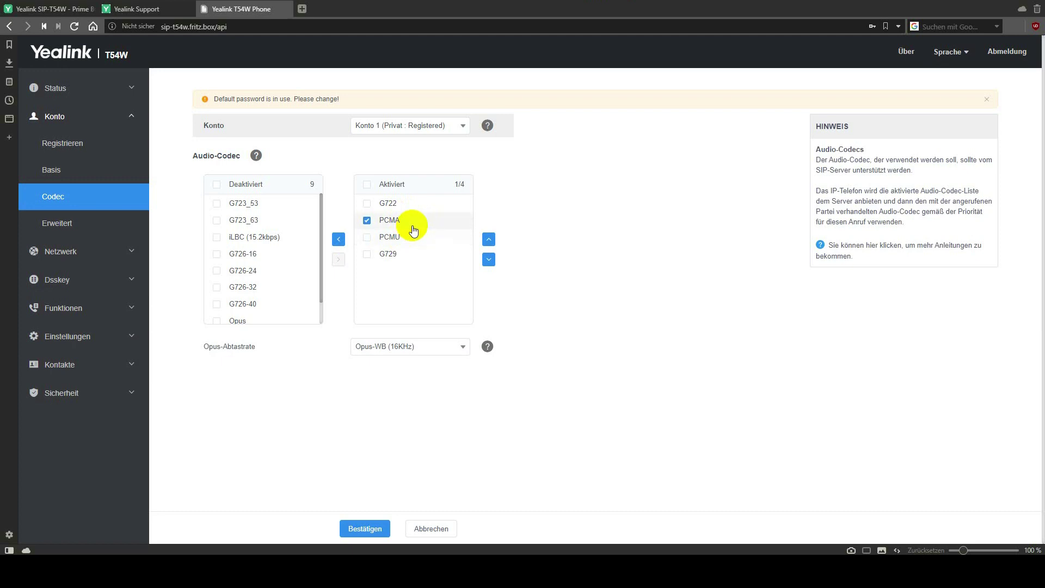
left_click(409, 238)
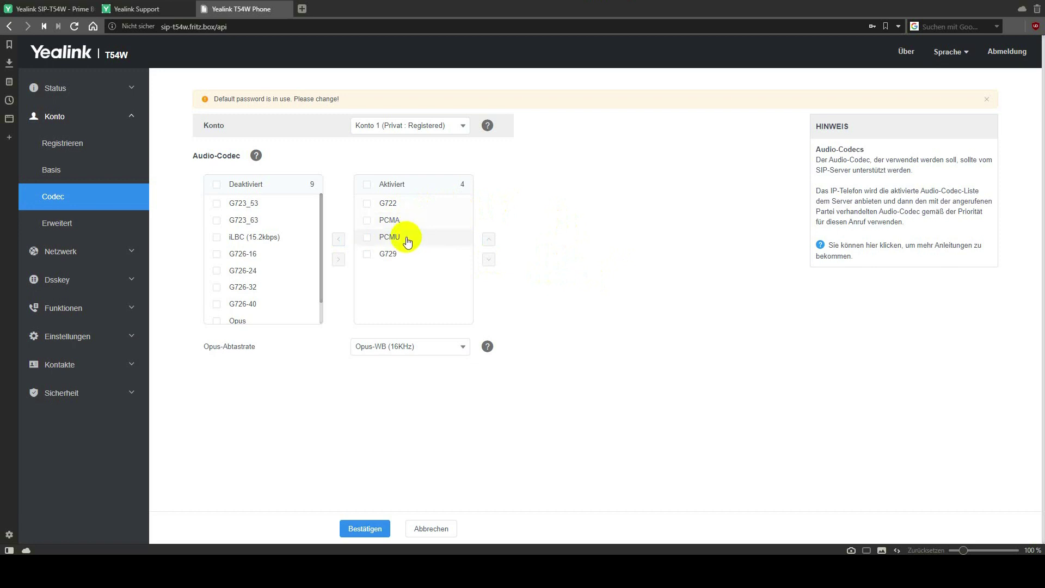
left_click(98, 225)
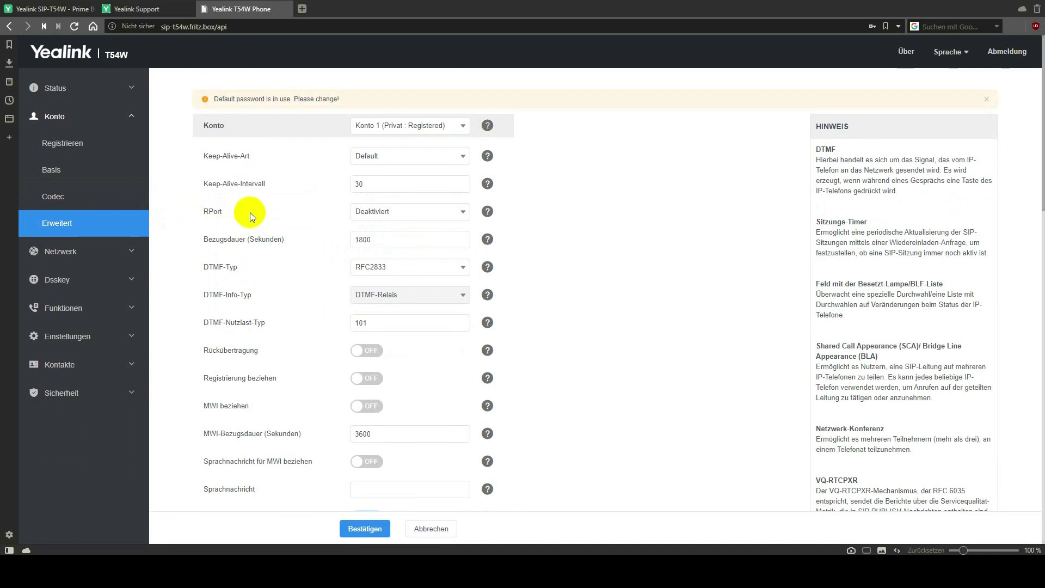
Scroll account 1's Erweitert page to the VQ RTCP-XR collector fields, then expand Netzwerk.
scroll(253, 211, "down", 2)
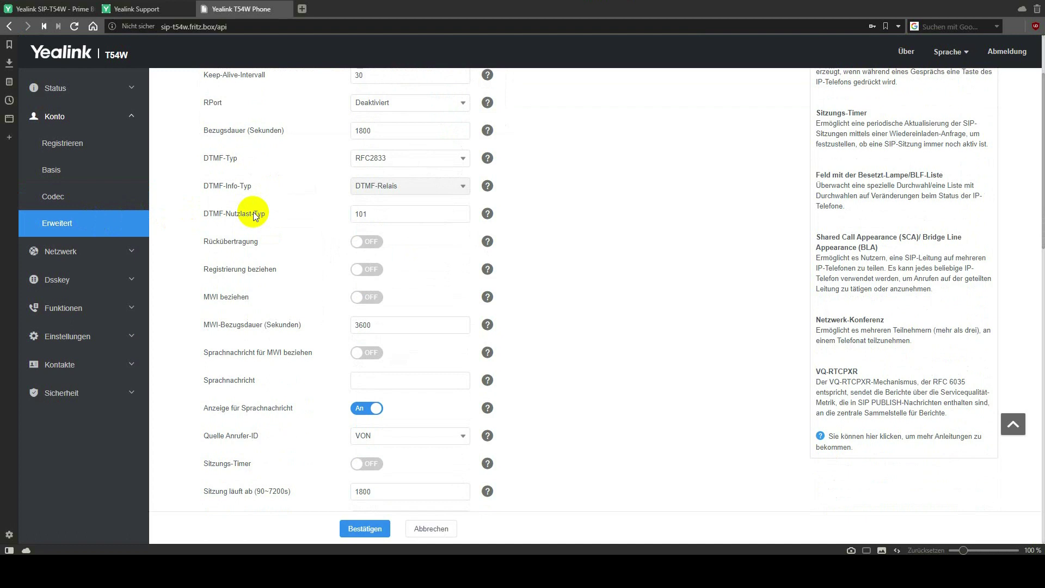
scroll(256, 215, "down", 2)
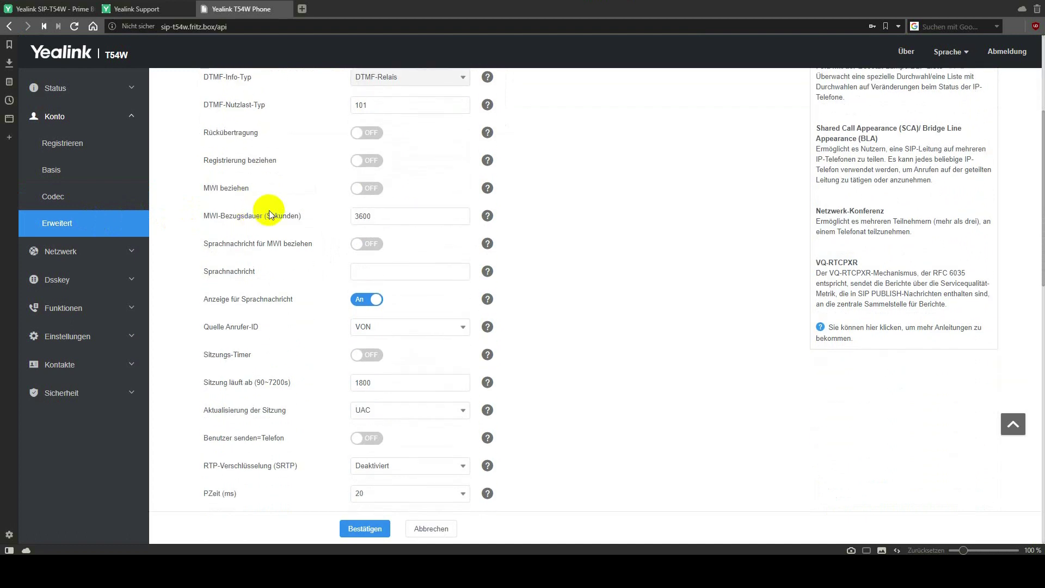
scroll(269, 210, "down", 5)
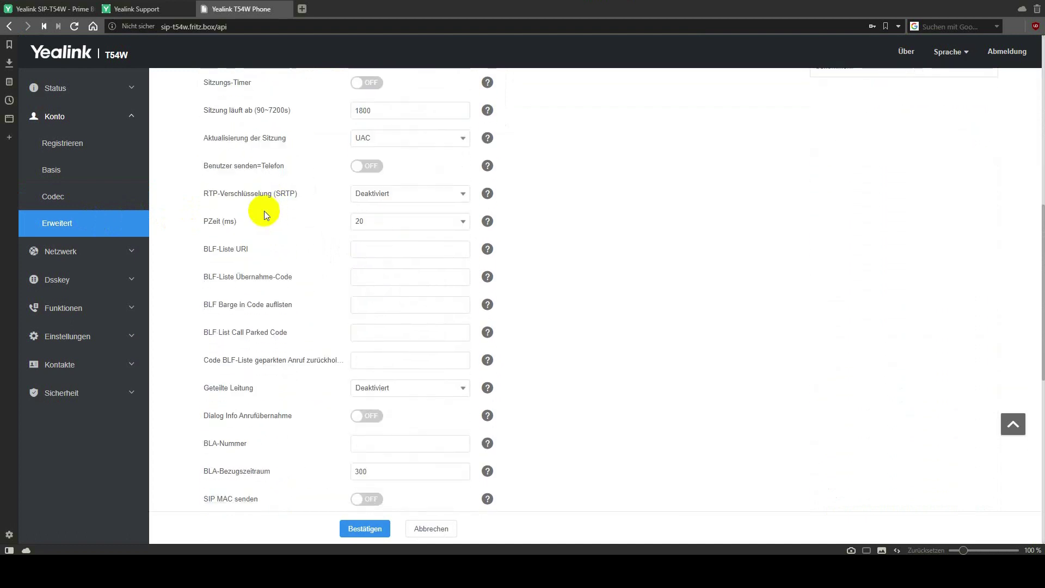
scroll(263, 211, "down", 4)
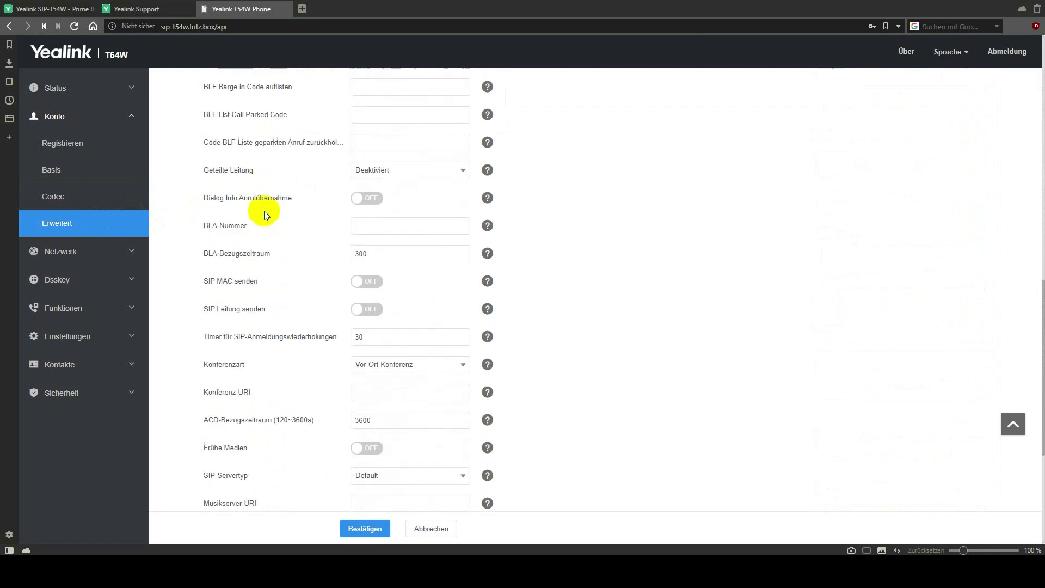
scroll(264, 211, "down", 3)
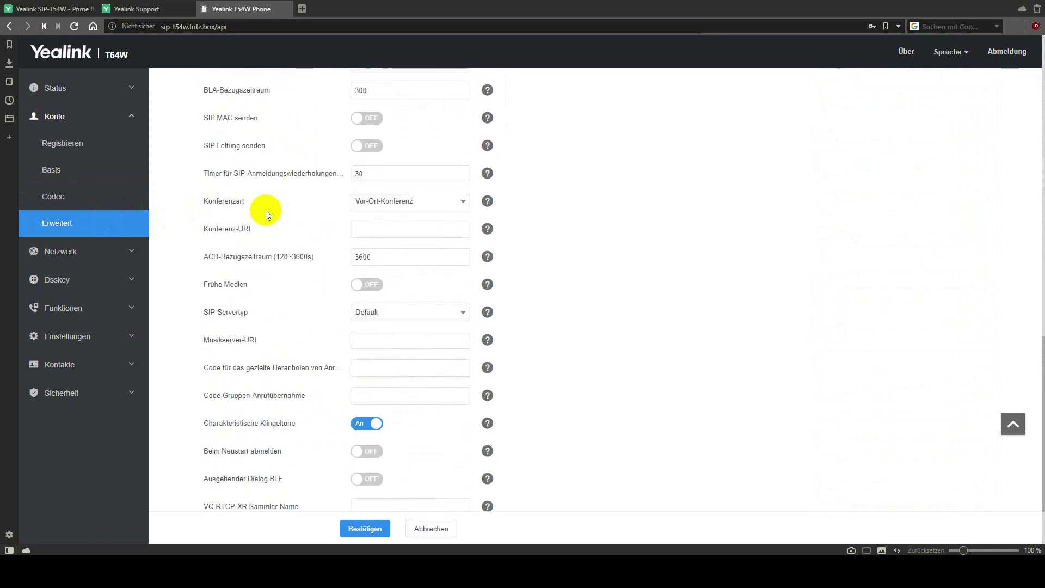
scroll(265, 211, "down", 2)
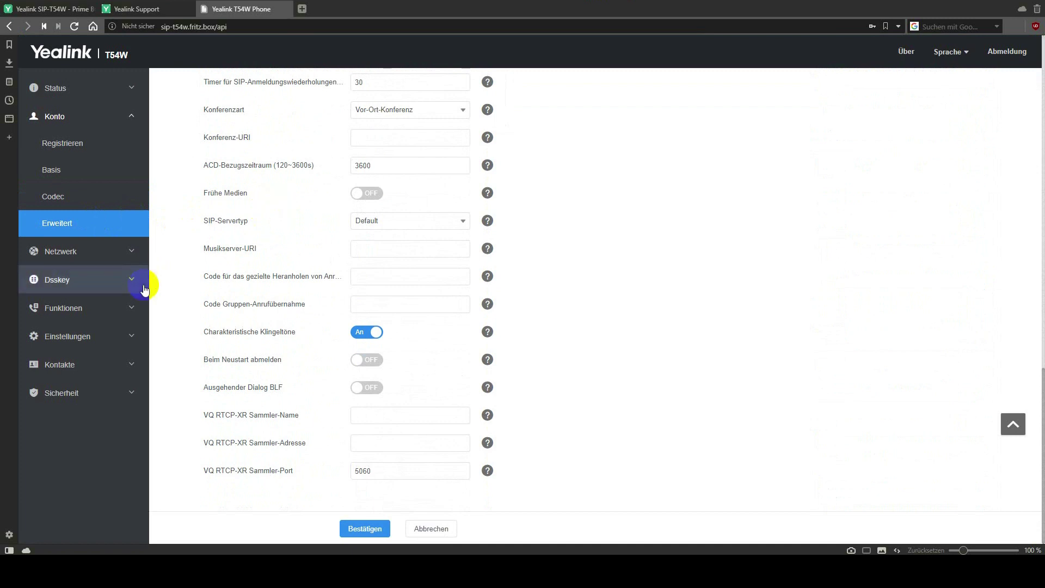
left_click(90, 251)
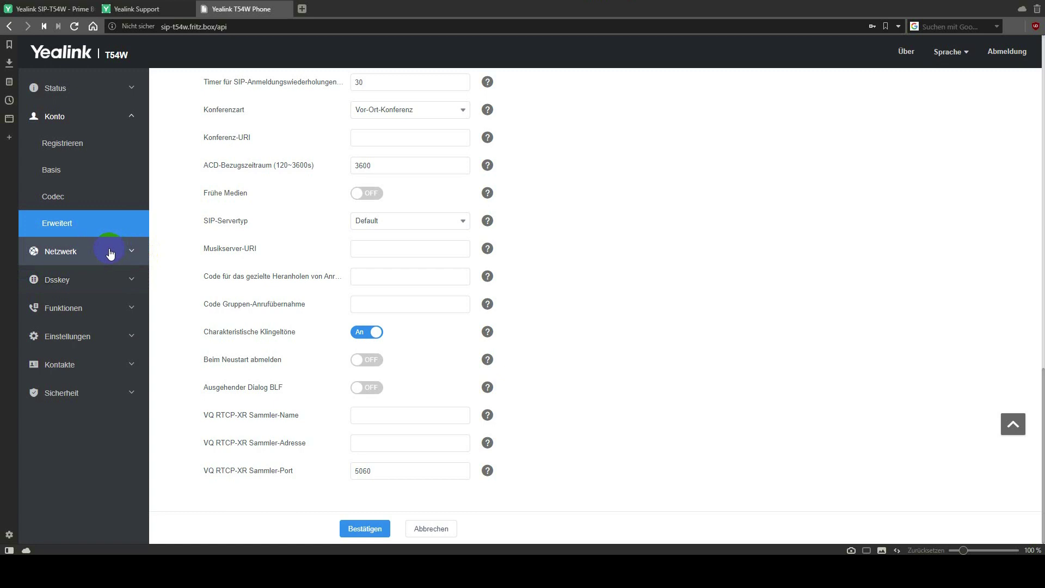
left_click(110, 253)
Browse Netzwerk Basis and PC-Port, then show NAT with ICE, STUN and TURN off.
left_click(97, 175)
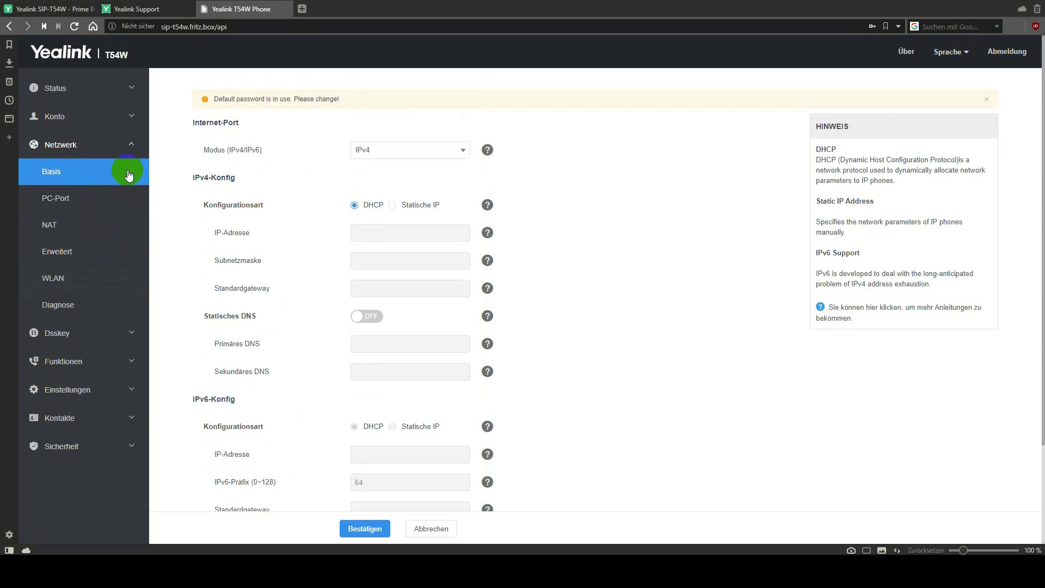
scroll(296, 229, "down", 2)
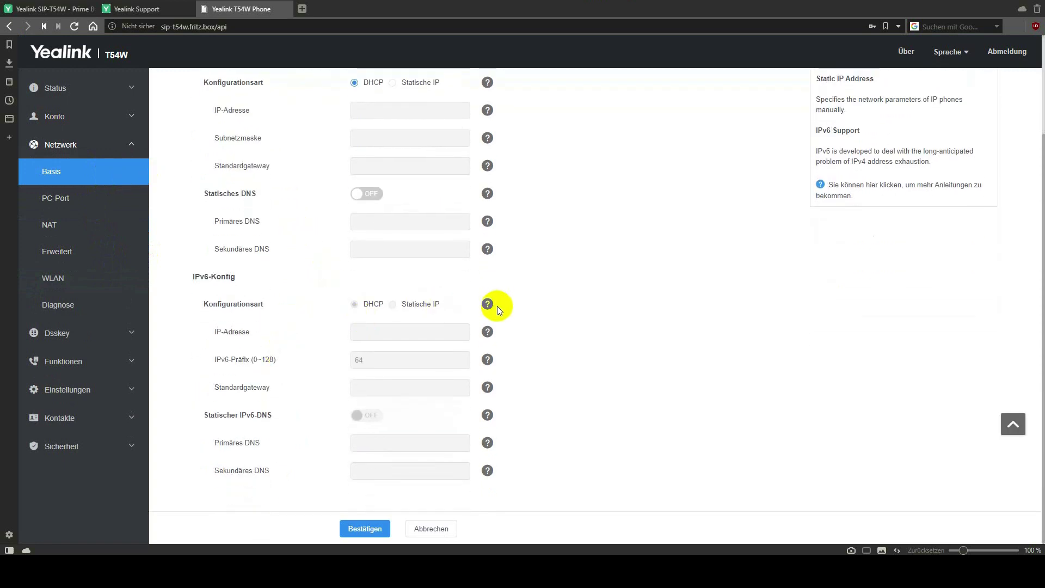
left_click(105, 202)
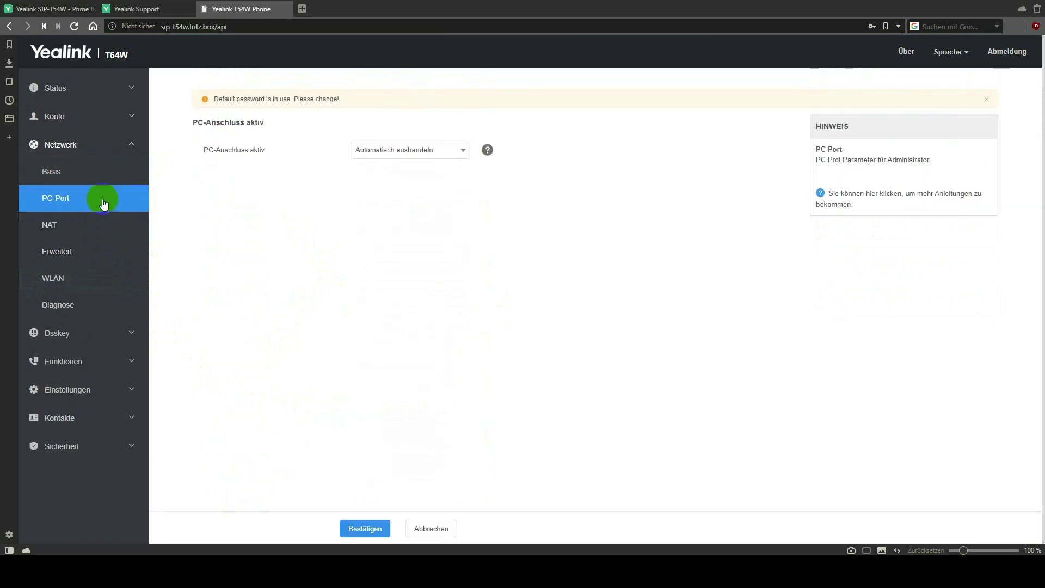
left_click(89, 228)
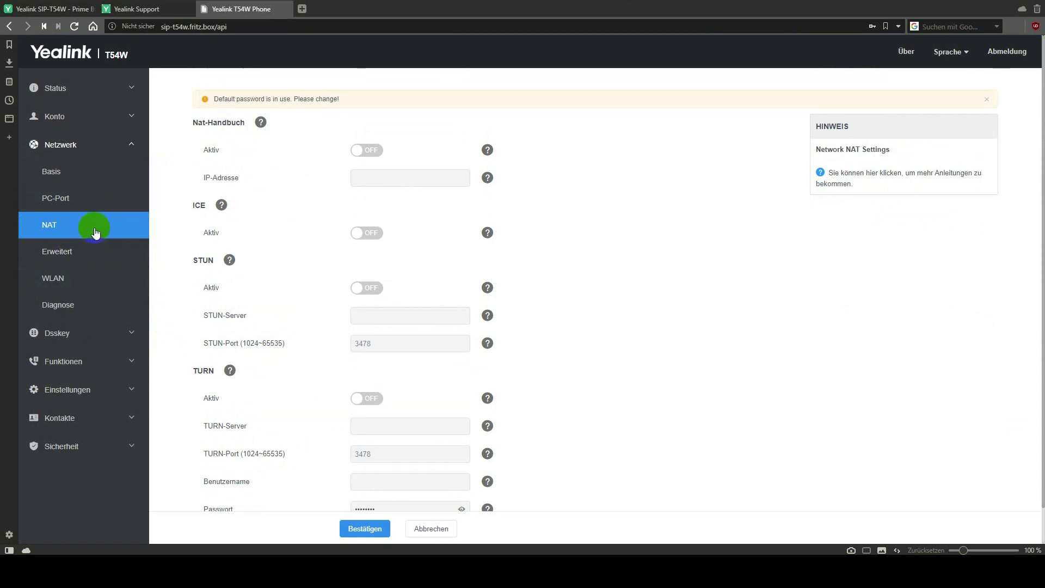
Scroll through Netzwerk Erweitert's VLAN, QoS, Web-Server, 802.1x and VPN sections, then show WLAN.
left_click(95, 258)
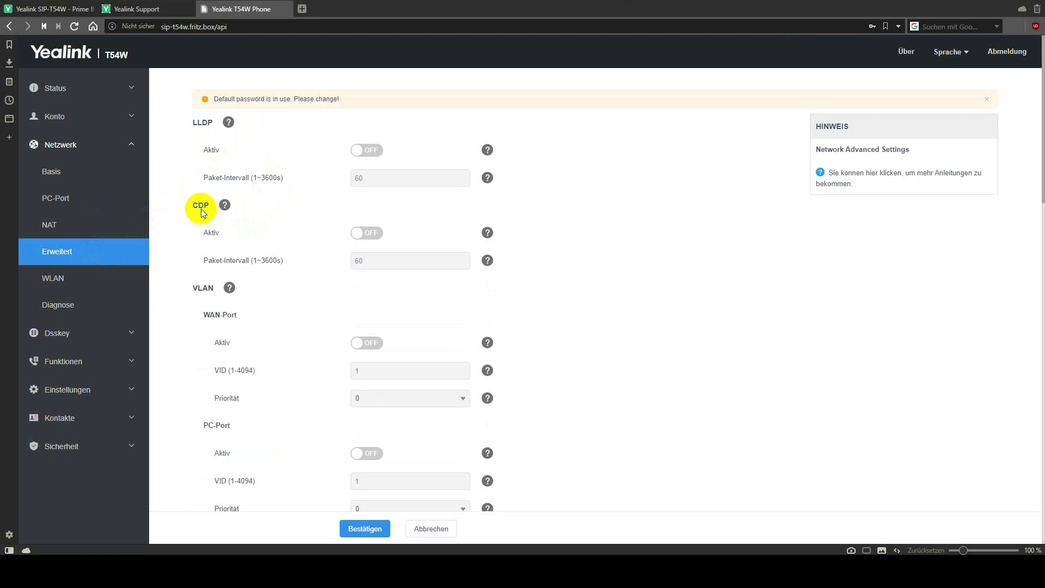
scroll(275, 206, "down", 3)
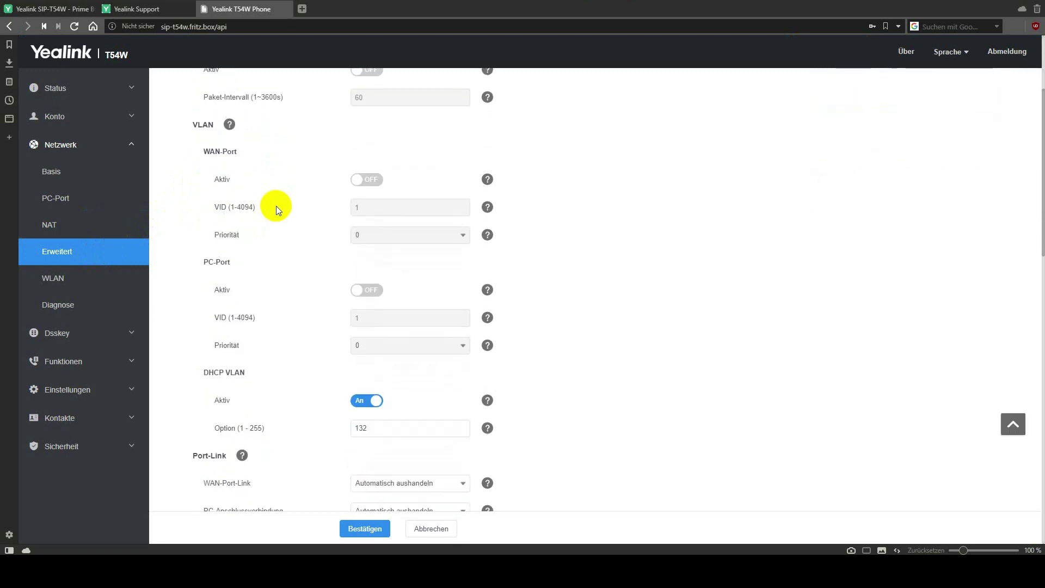
scroll(280, 204, "down", 4)
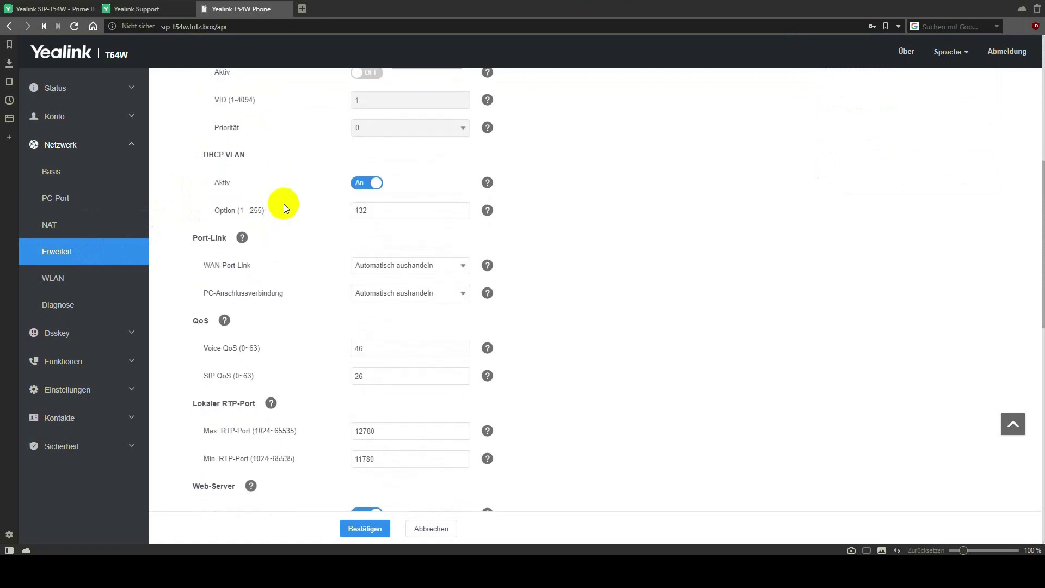
scroll(283, 208, "down", 3)
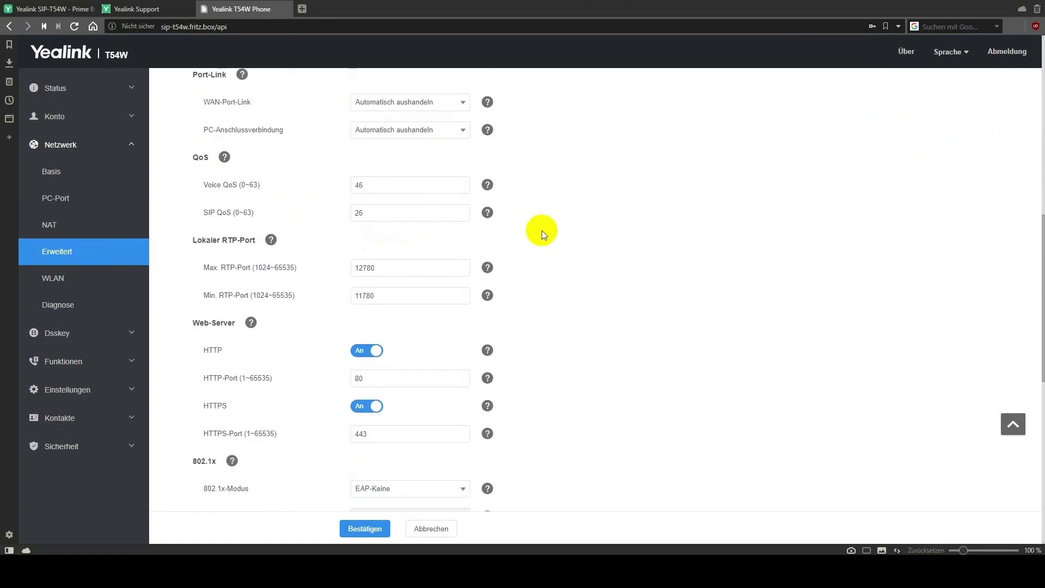
scroll(541, 230, "down", 4)
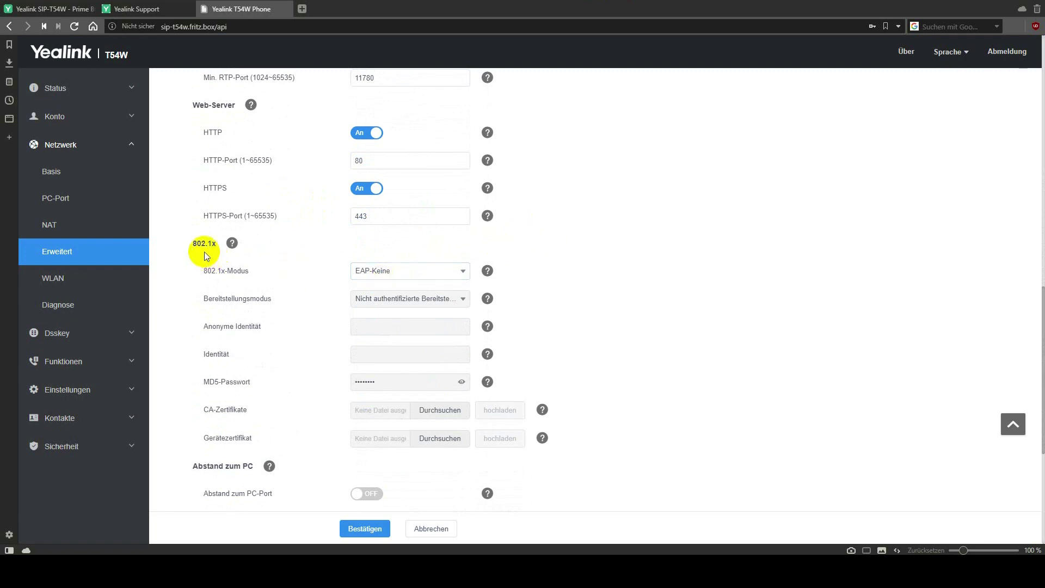
scroll(224, 250, "down", 3)
scroll(226, 254, "down", 1)
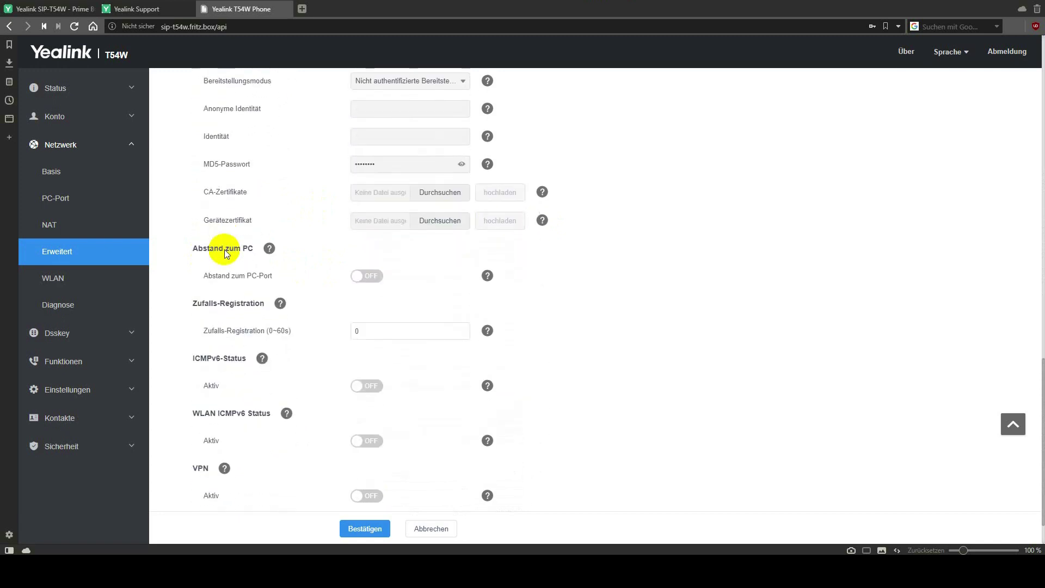
scroll(240, 251, "down", 1)
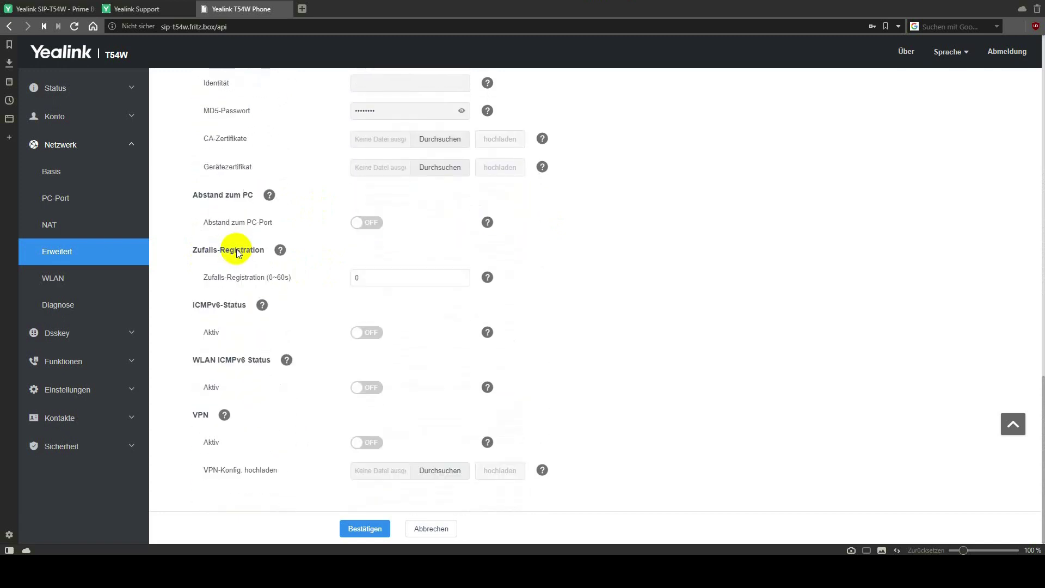
scroll(613, 262, "up", 5)
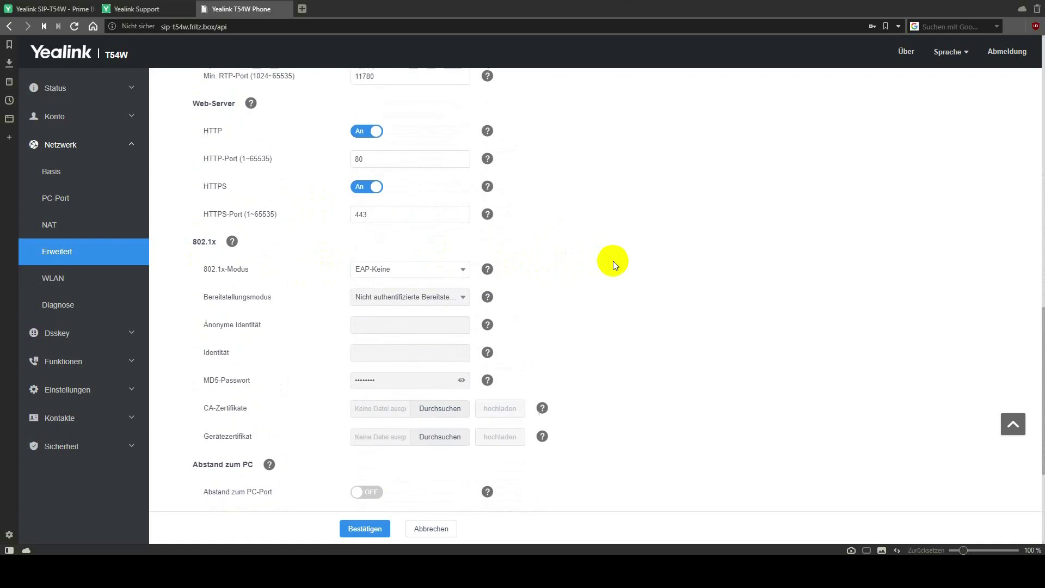
scroll(613, 266, "up", 5)
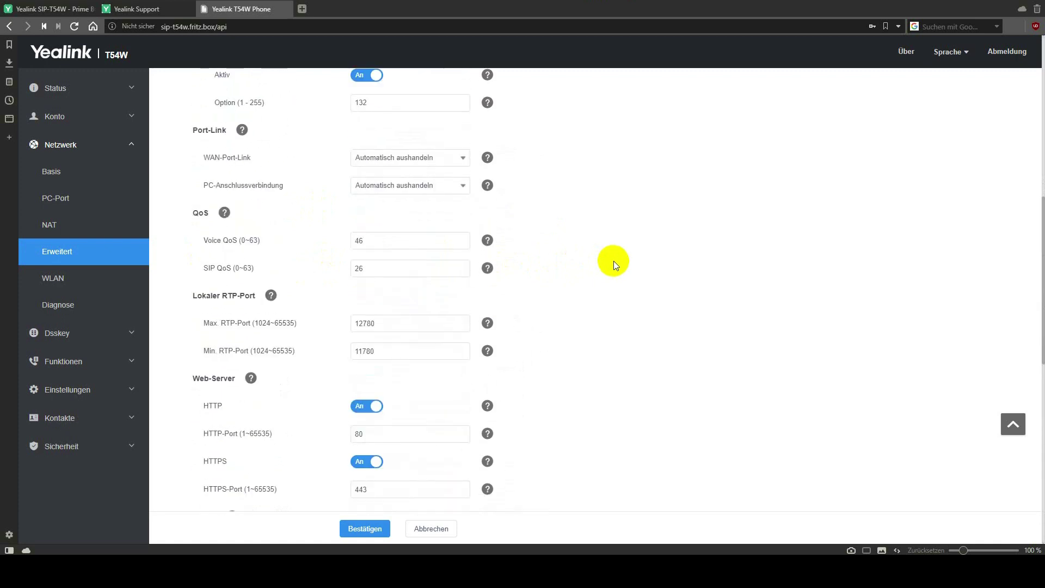
scroll(613, 260, "up", 5)
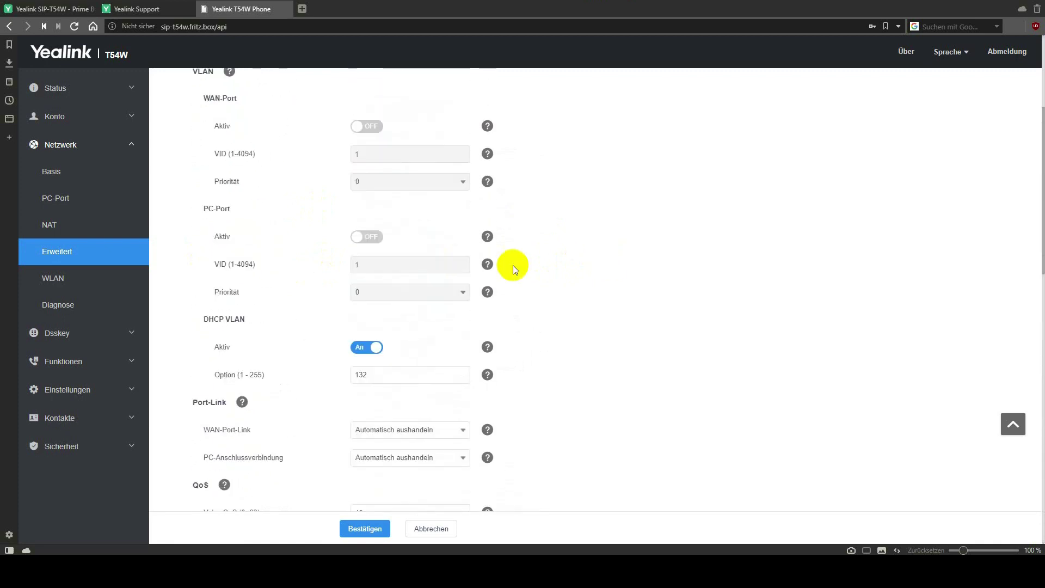
left_click(67, 281)
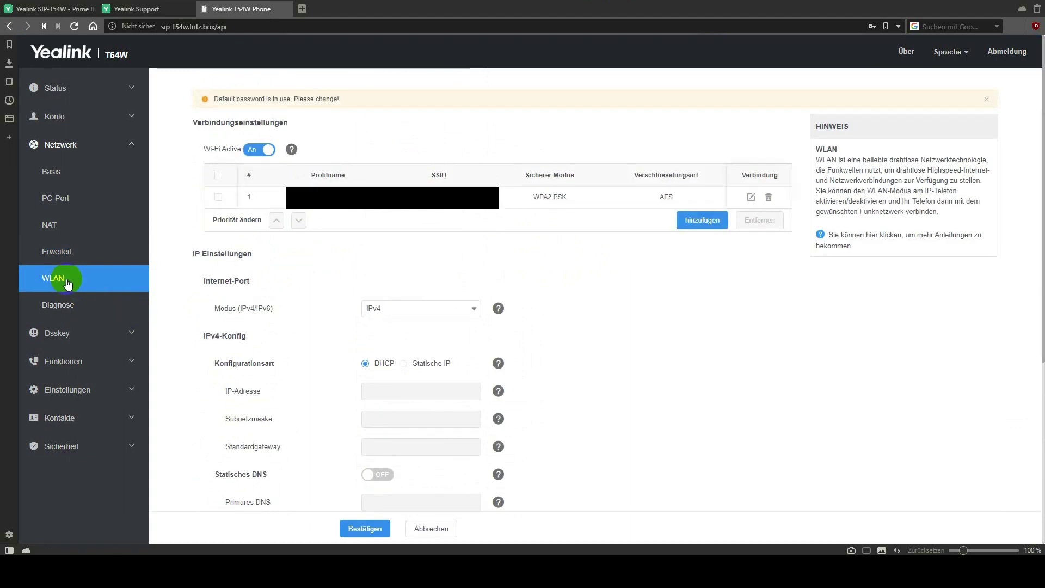
Open the Dsskey Leitungstaste table, where line keys 1–3 are Kurzwahl speed dials on Leitung1.
left_click(70, 306)
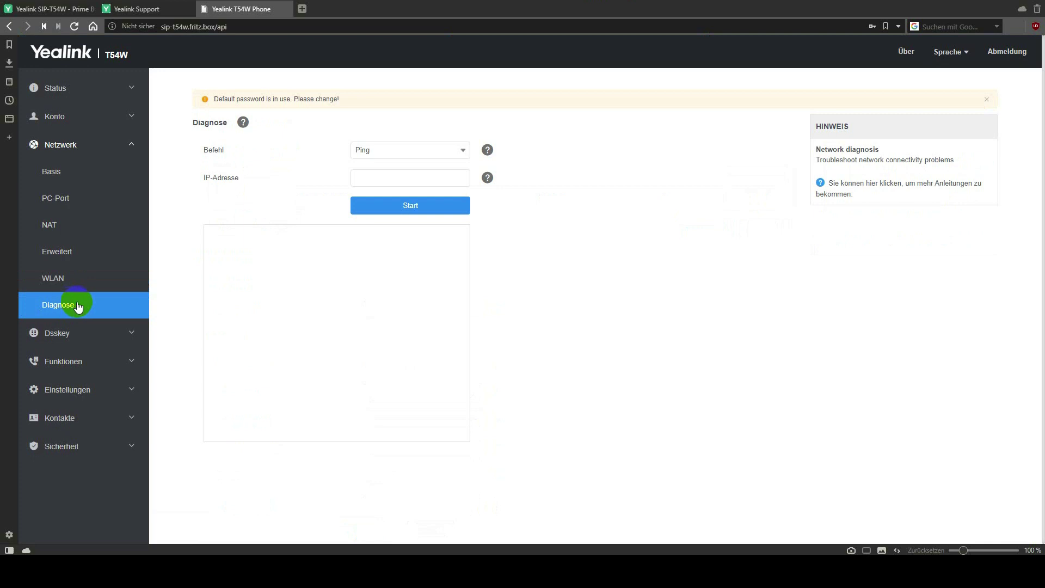
left_click(83, 333)
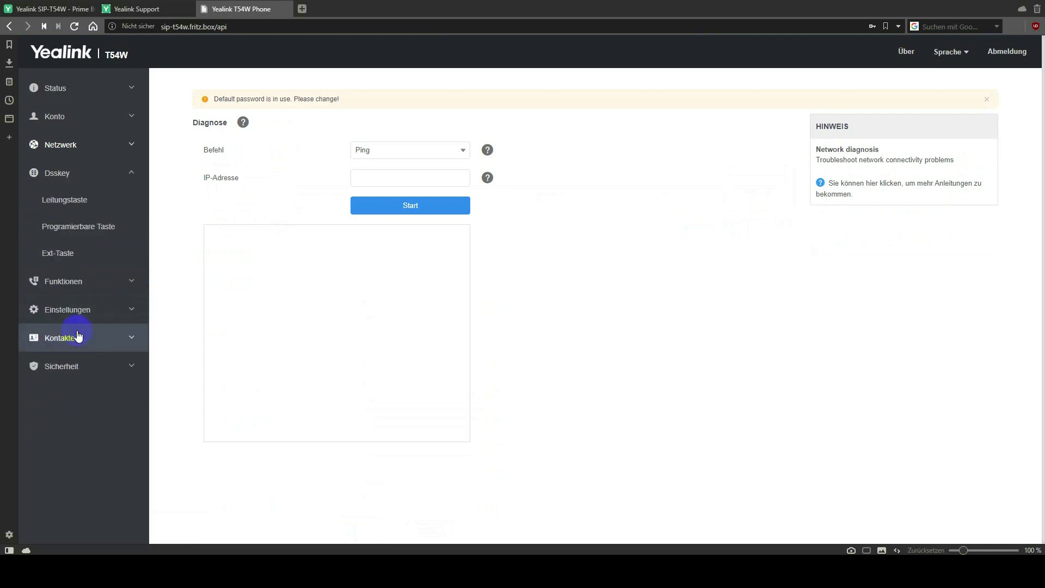
left_click(86, 205)
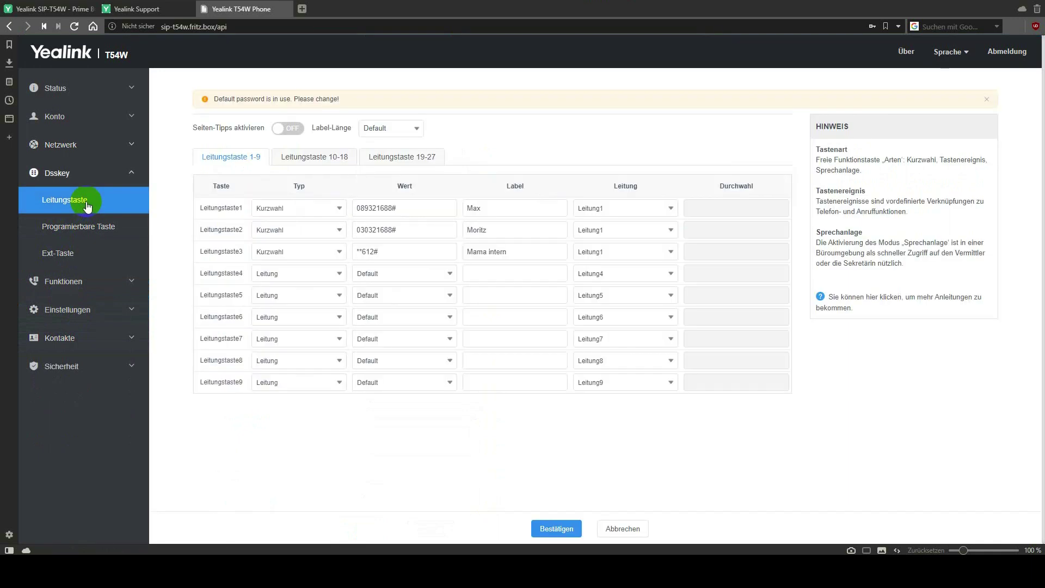
Set line key 4 to Kurzwahl and inspect the values on line keys 2 and 3, including **612#.
left_click(304, 275)
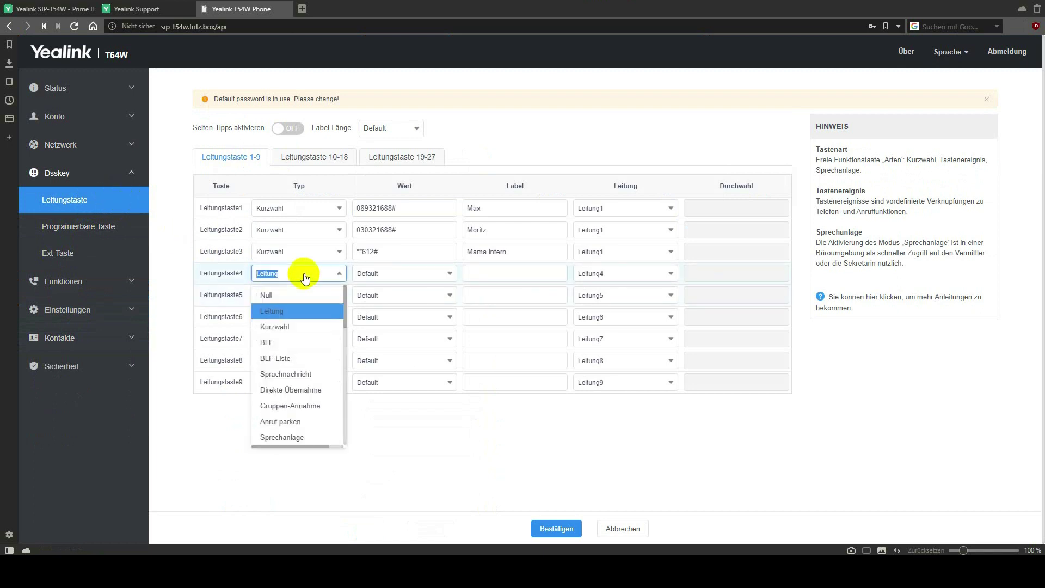
left_click(289, 327)
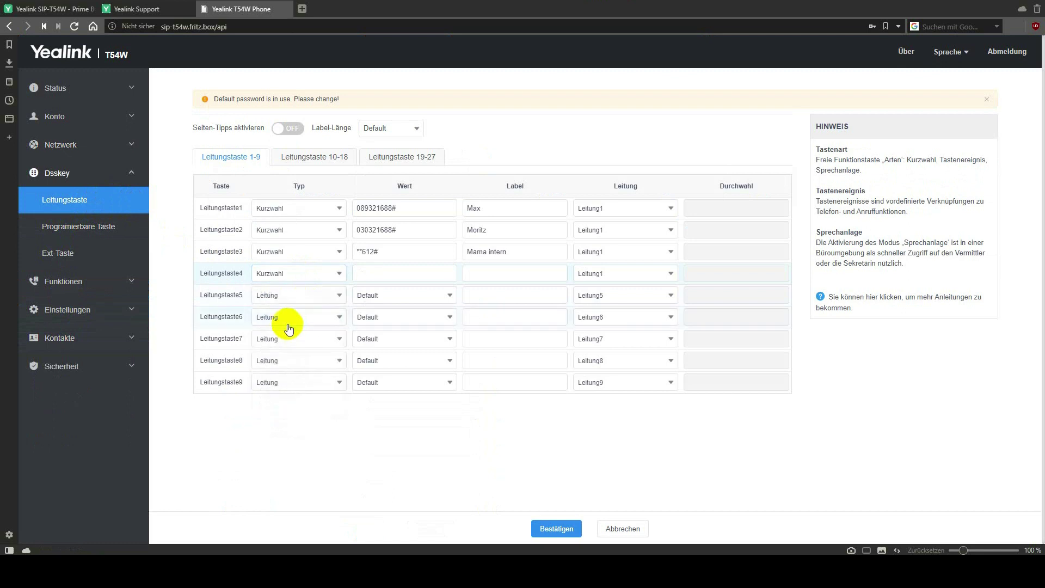
left_click(388, 276)
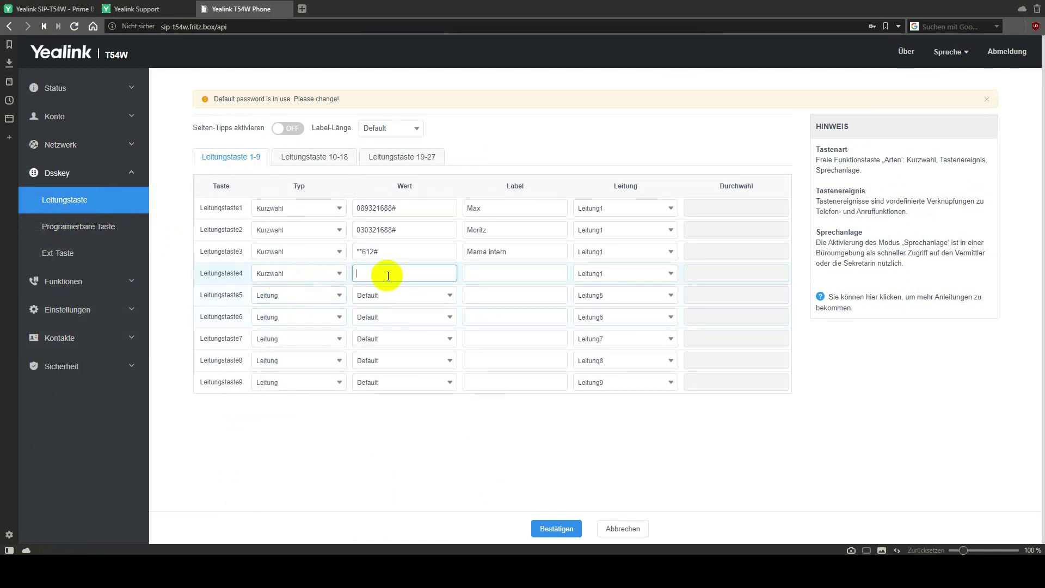
left_click(382, 230)
left_click(385, 253)
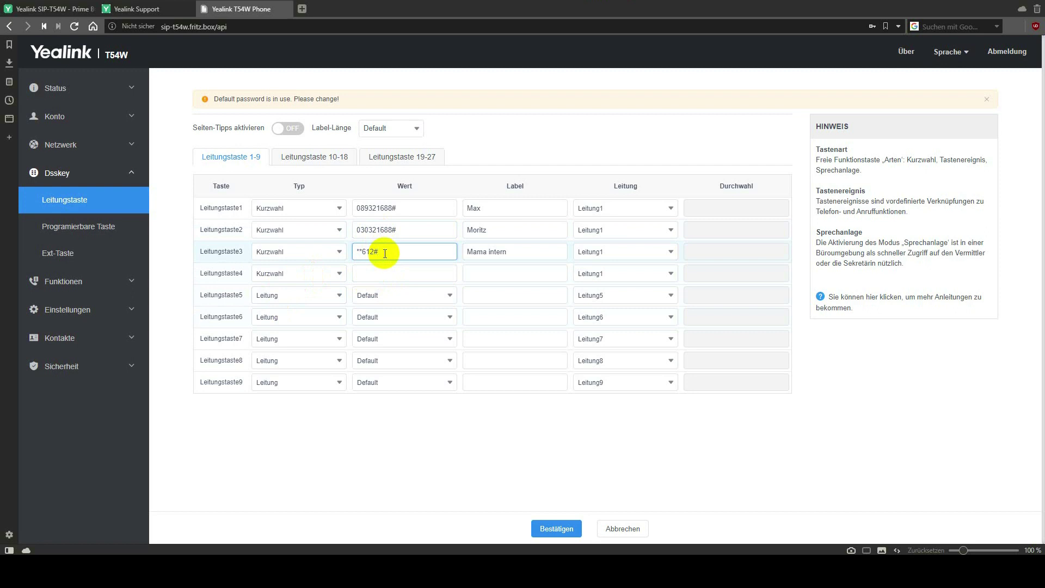
left_click_drag(381, 252, 341, 252)
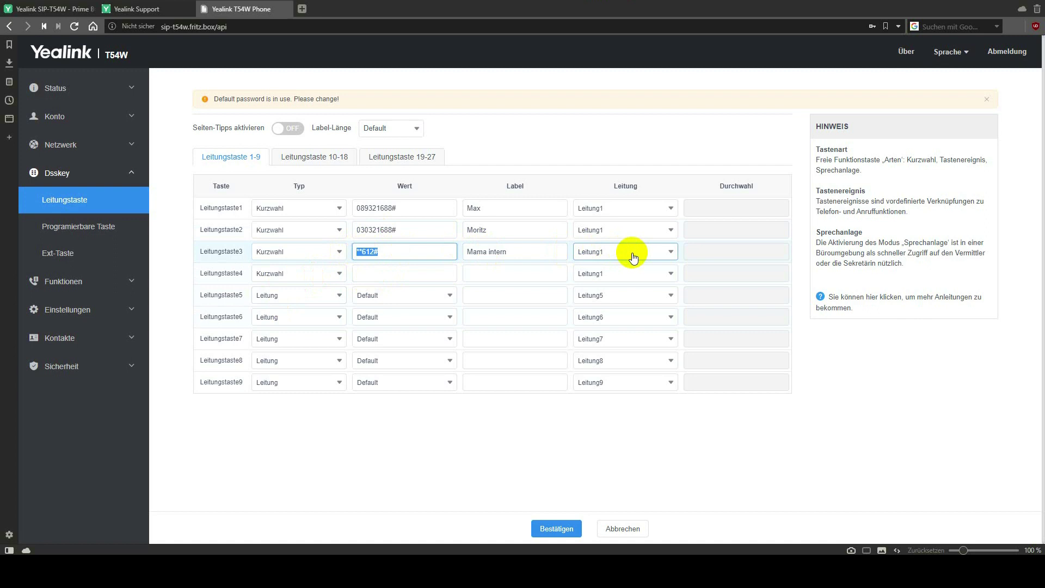
Check line key 3's line options, keep Leitung1, then go to the Programmierbare Taste page.
left_click(633, 256)
left_click(632, 255)
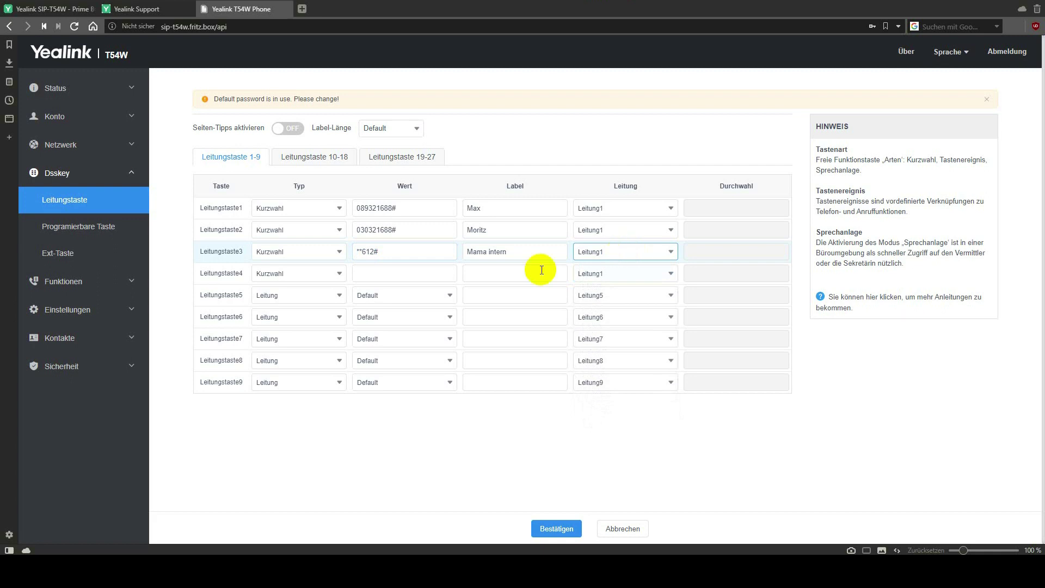
left_click(369, 280)
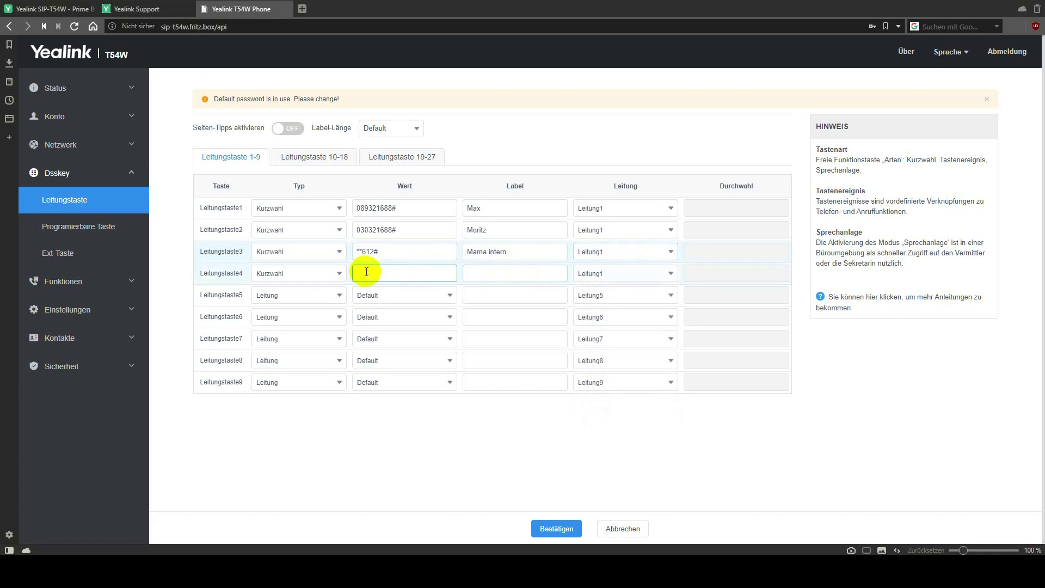
left_click(77, 228)
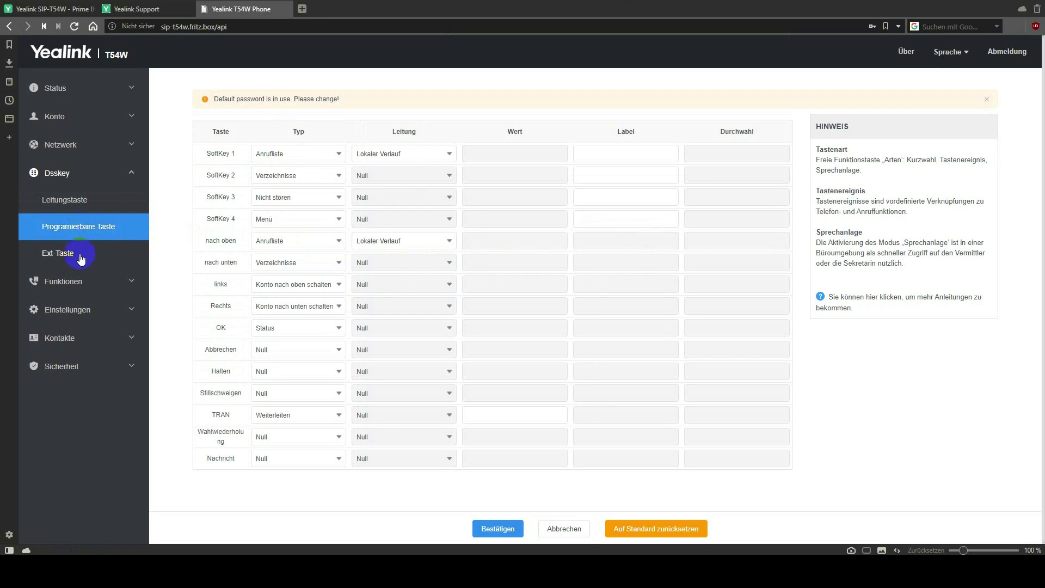
Review line keys 1–9 and 10–18, then open Ext-Taste, where Taste1 is the Physio speed dial.
left_click(77, 201)
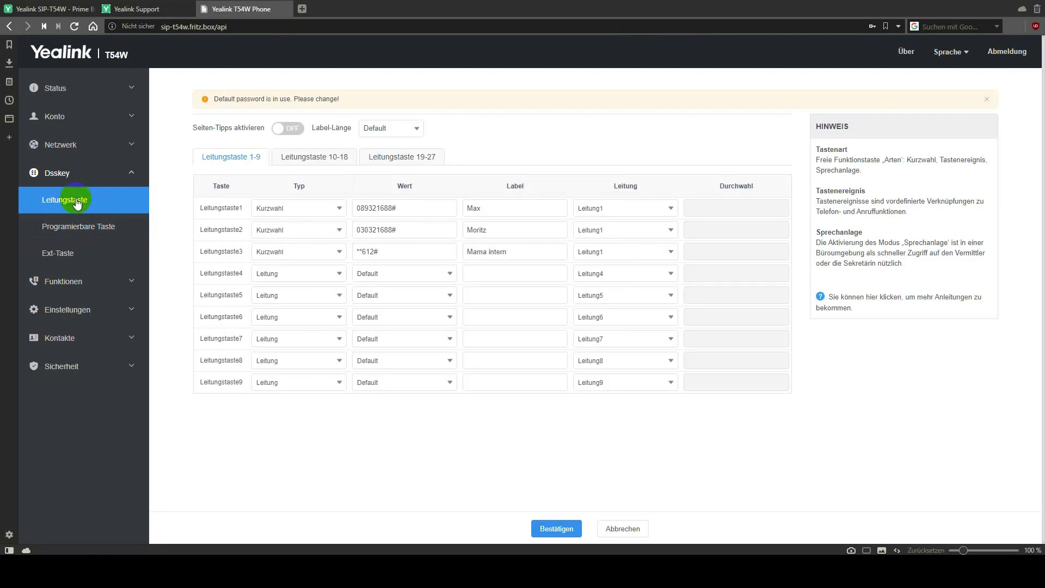
left_click(314, 158)
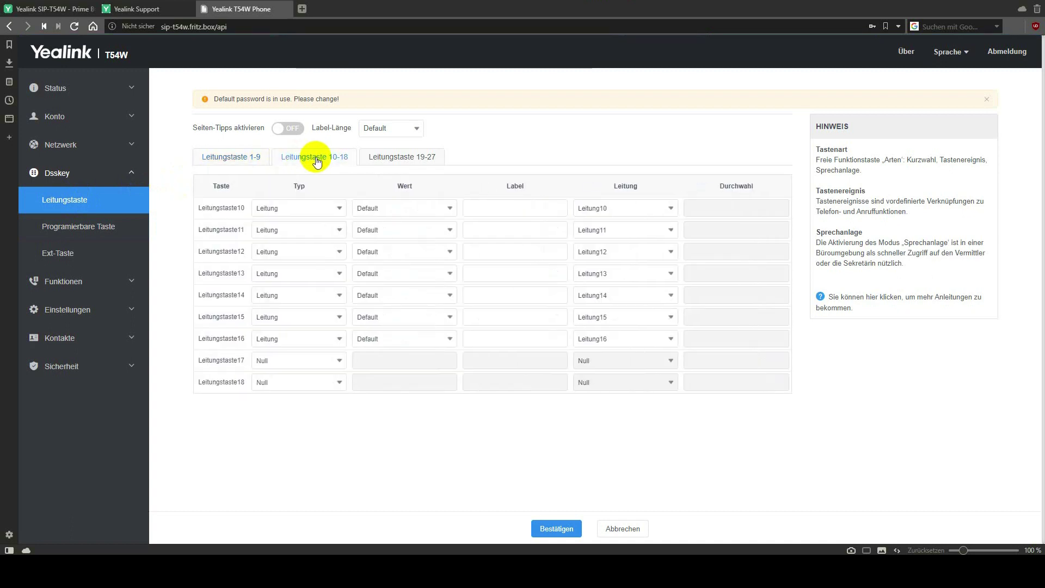
left_click(240, 162)
left_click(64, 258)
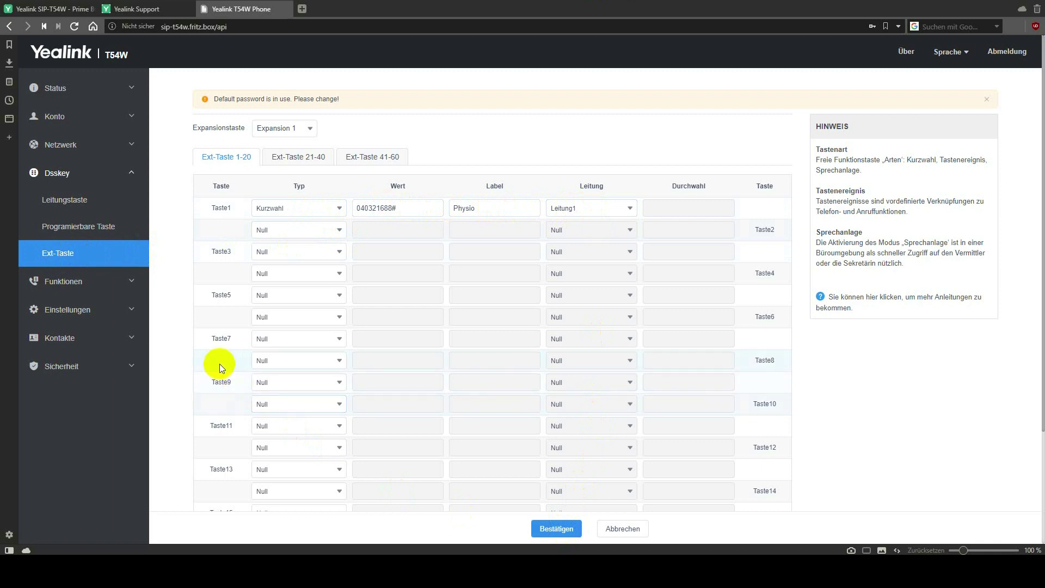
Scroll through Weiterleiten&Nicht stören, then view Allgemeine Informationen with Verzögerung Hotline 4.
left_click(98, 283)
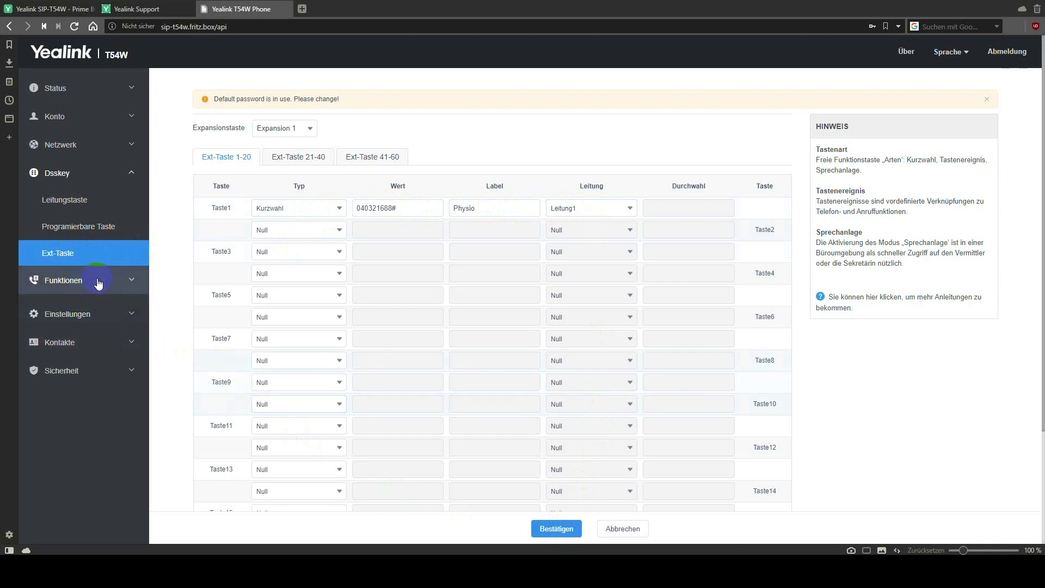
left_click(86, 250)
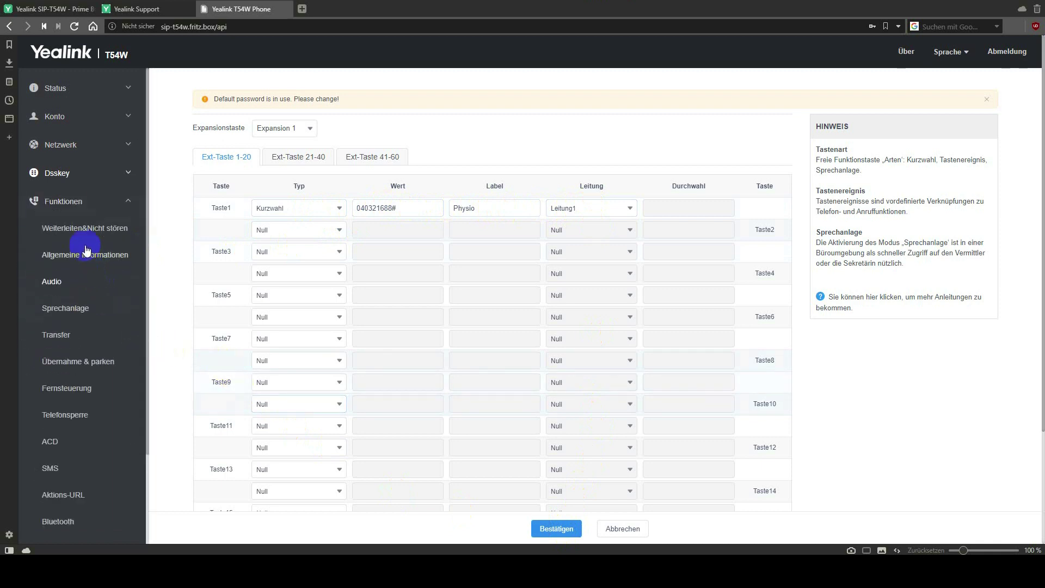
left_click(104, 231)
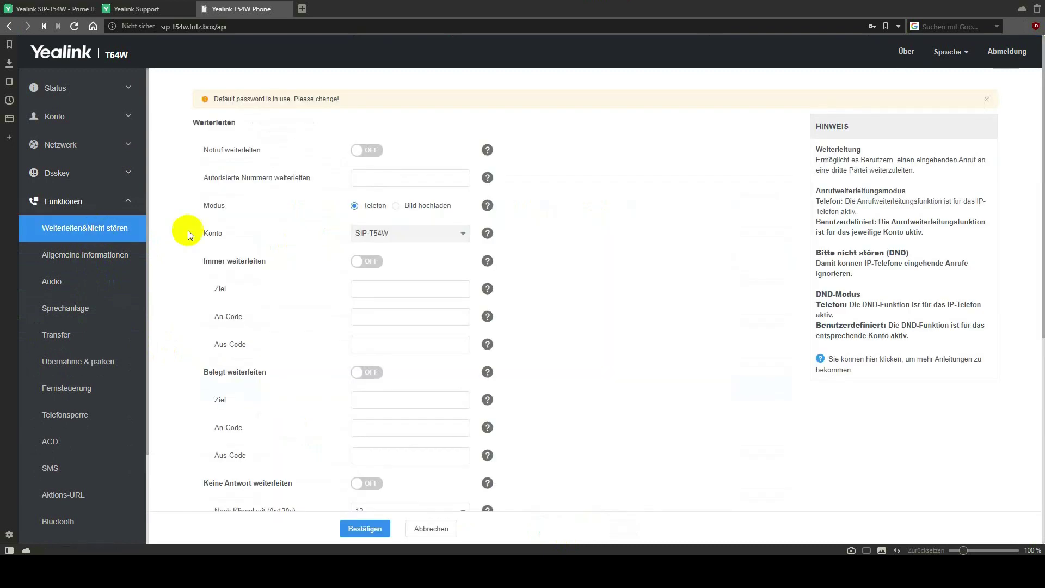
scroll(224, 229, "down", 3)
scroll(224, 229, "down", 4)
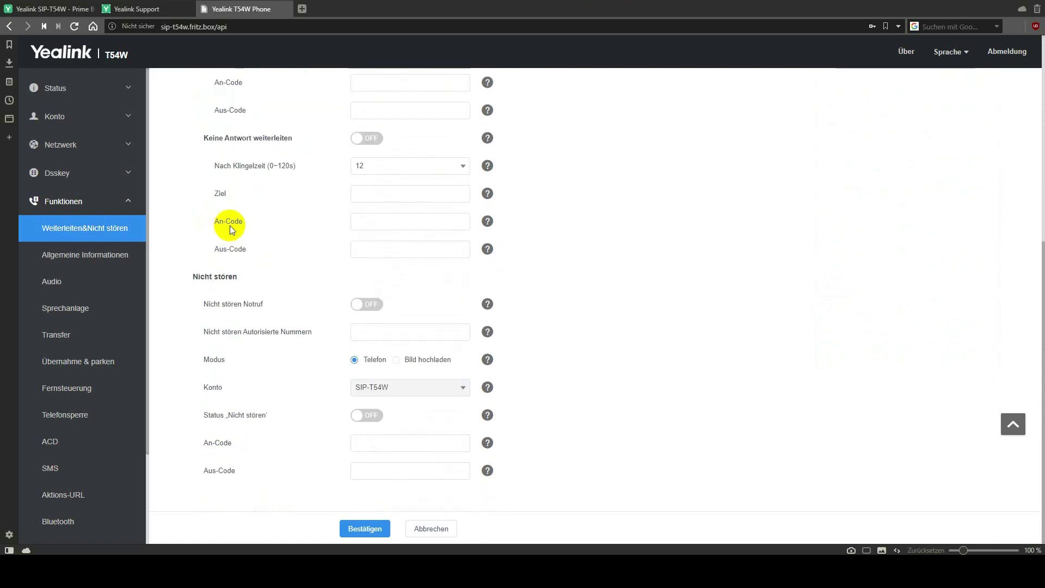
left_click(107, 259)
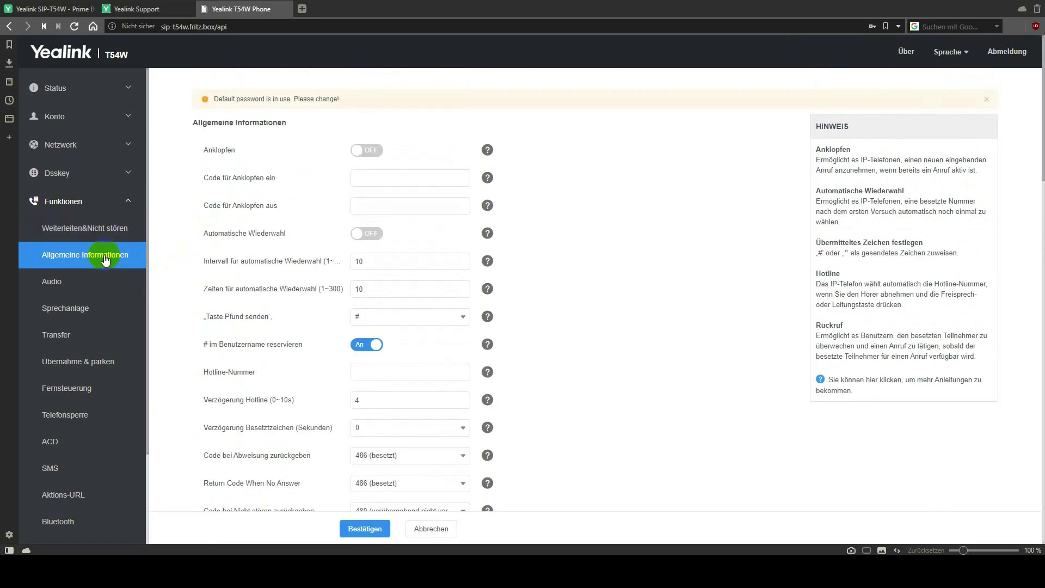
scroll(174, 253, "down", 4)
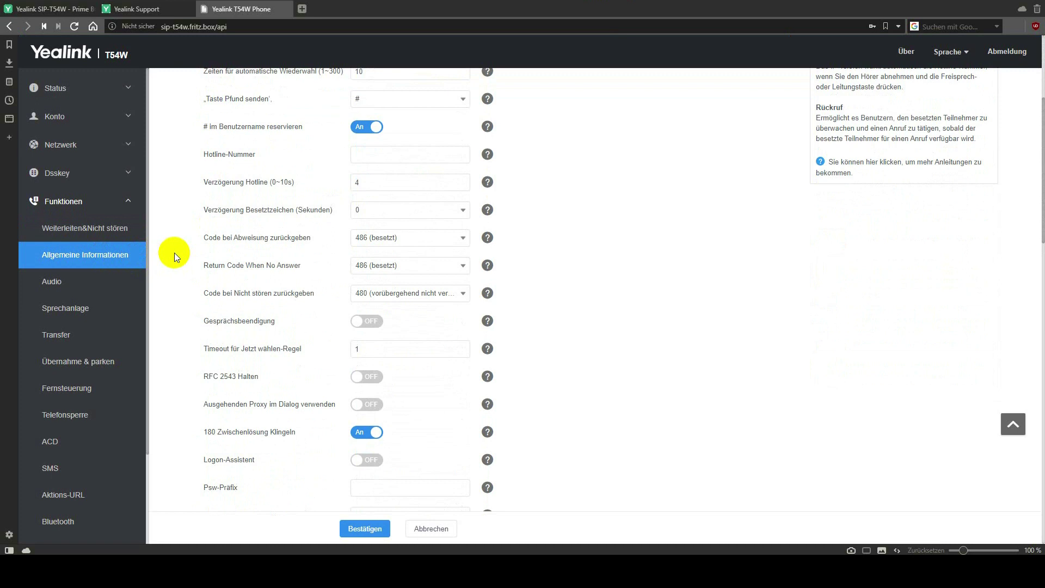
Scroll Allgemeine Informationen down to DHCP-Hostname SIP-T54W, then switch to the Audio settings.
scroll(174, 252, "down", 3)
scroll(177, 253, "down", 3)
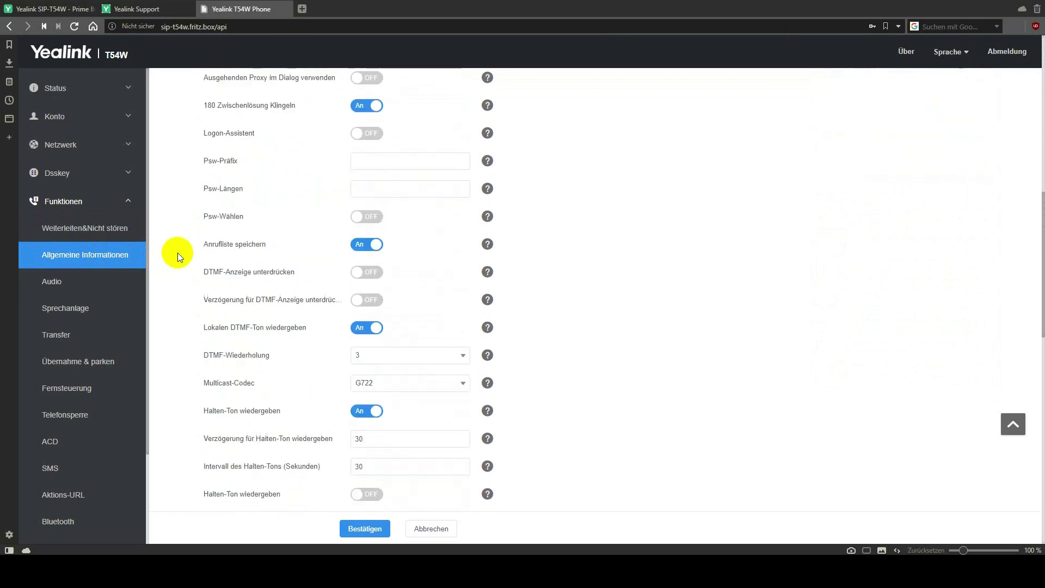
scroll(177, 253, "down", 4)
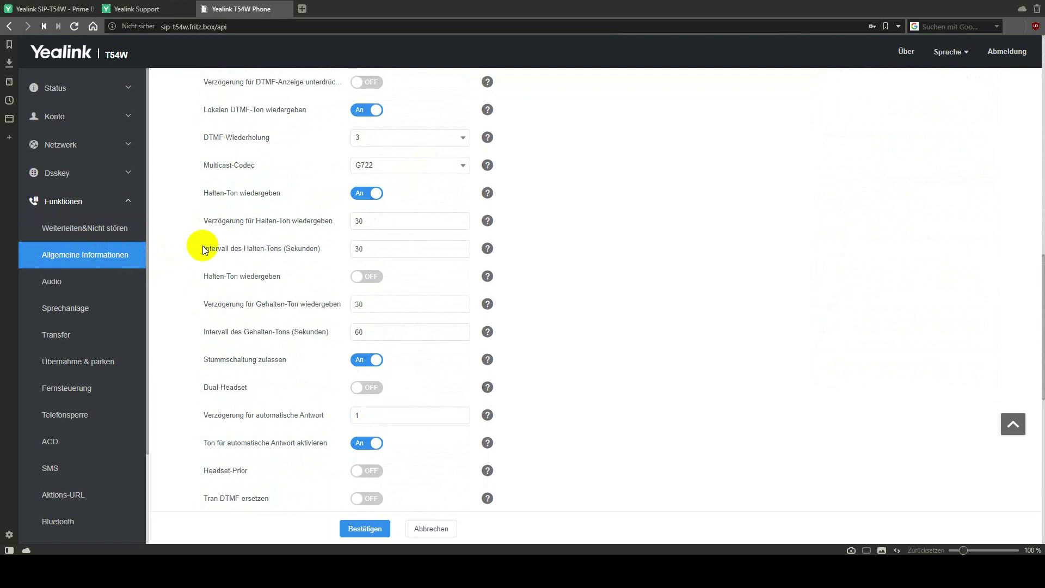
scroll(204, 248, "down", 4)
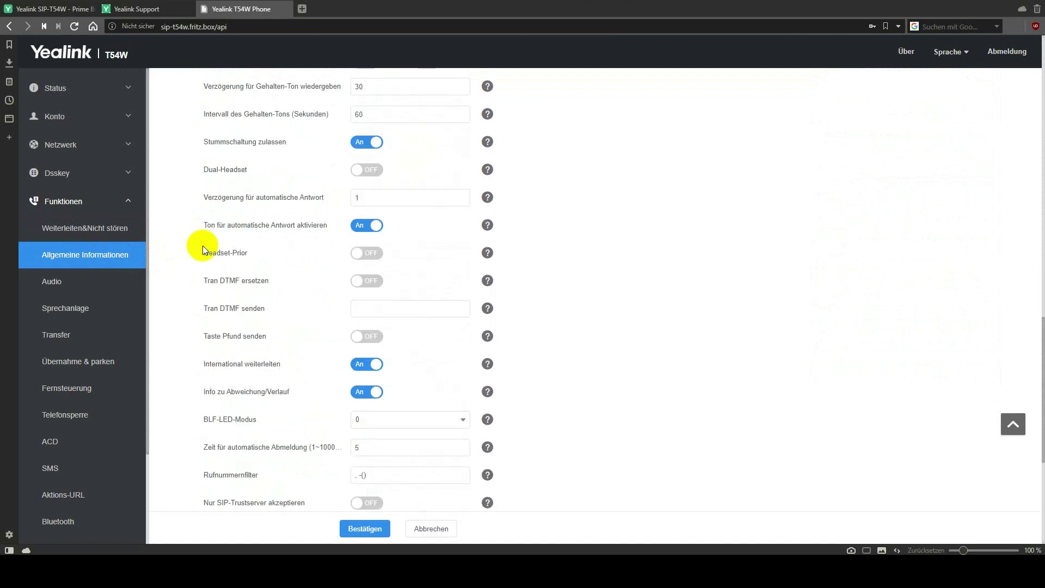
scroll(203, 246, "down", 3)
scroll(210, 240, "down", 2)
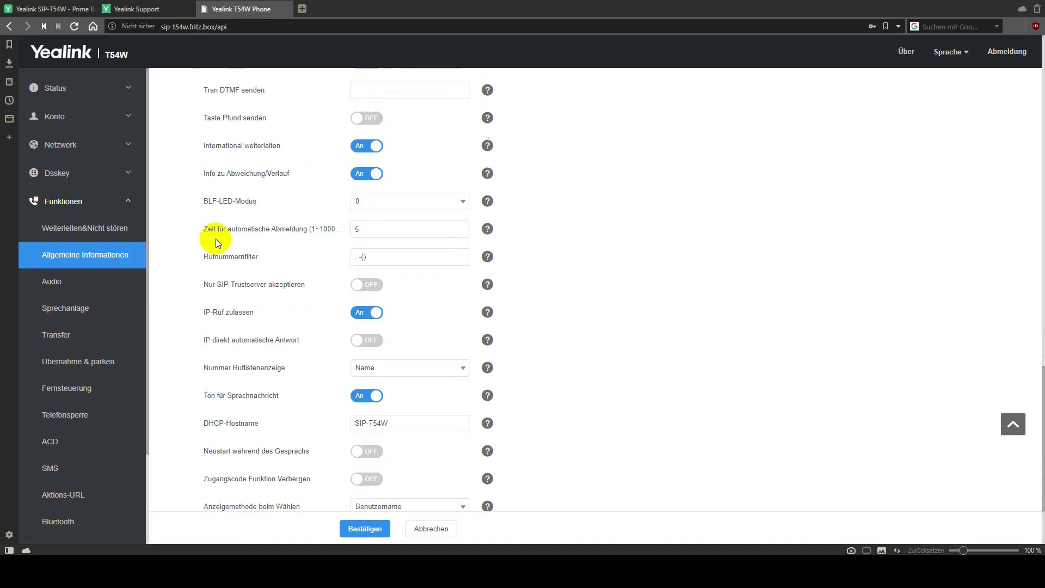
left_click(81, 285)
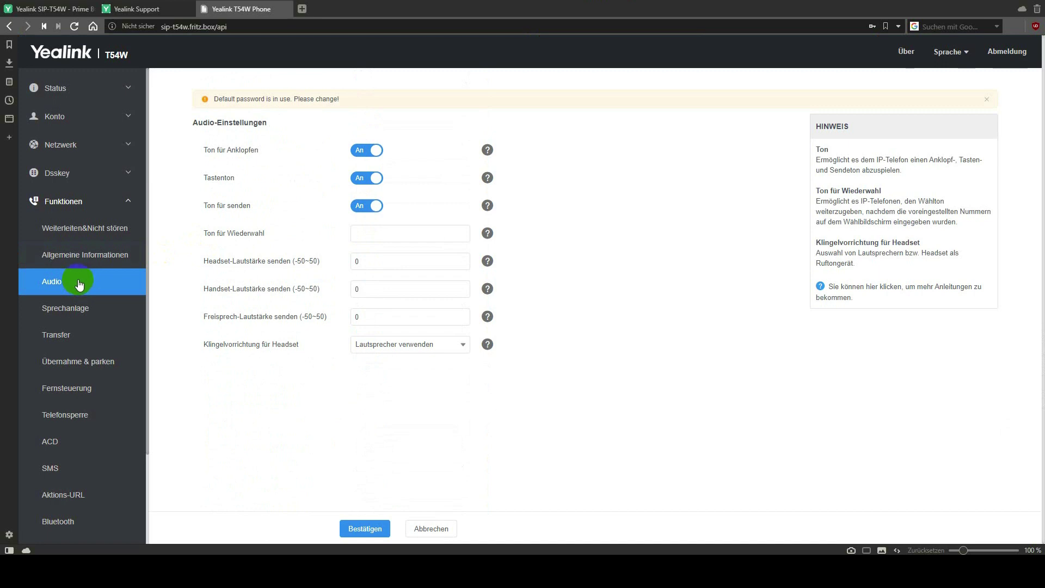
Check Sprechanlage, then keep Dsskey transfer as Weiterleitung nach Rücksprache on the Transfer page.
left_click(88, 311)
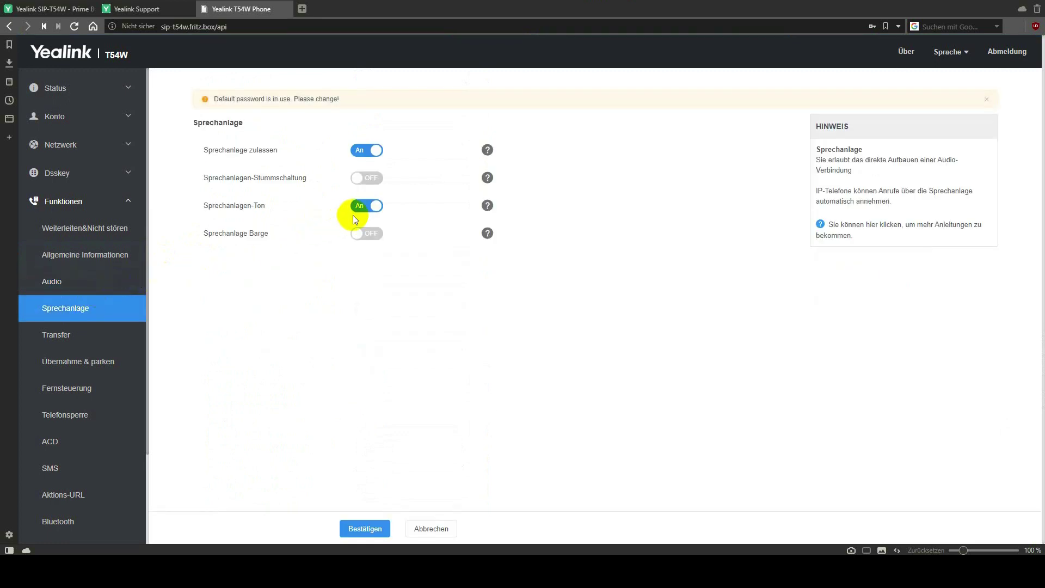
left_click(82, 342)
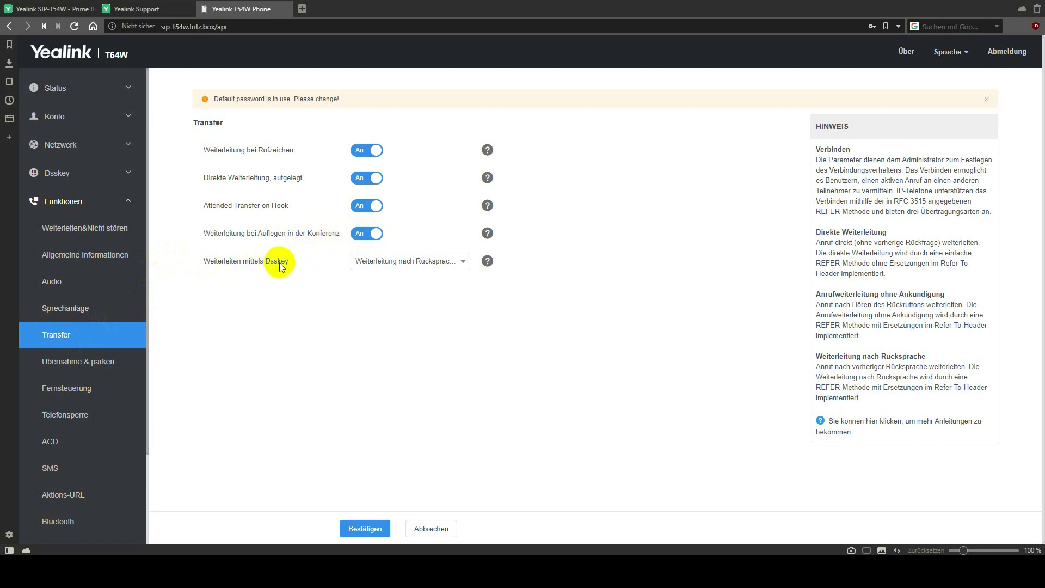
left_click(392, 264)
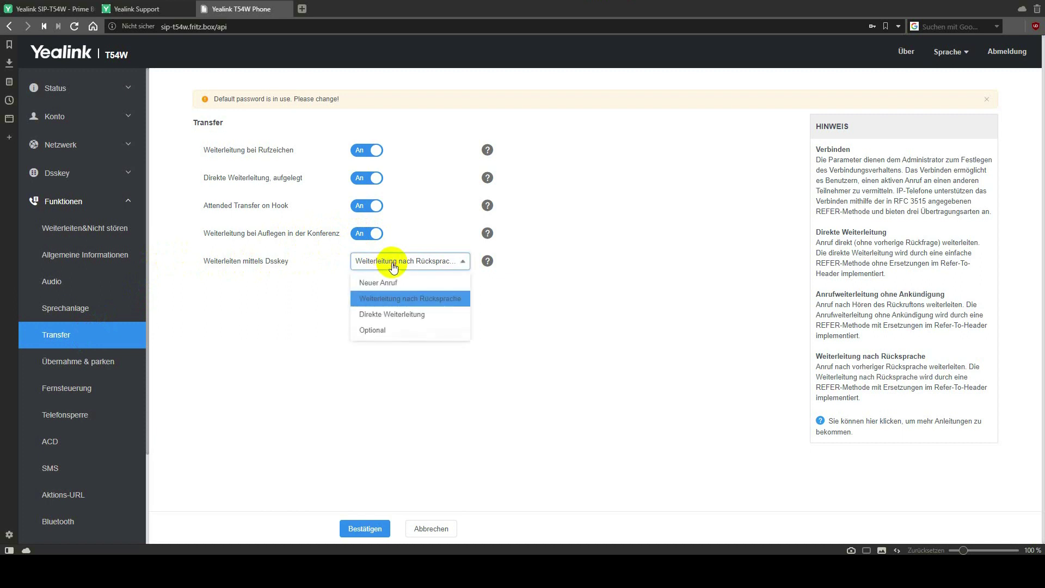
left_click(395, 300)
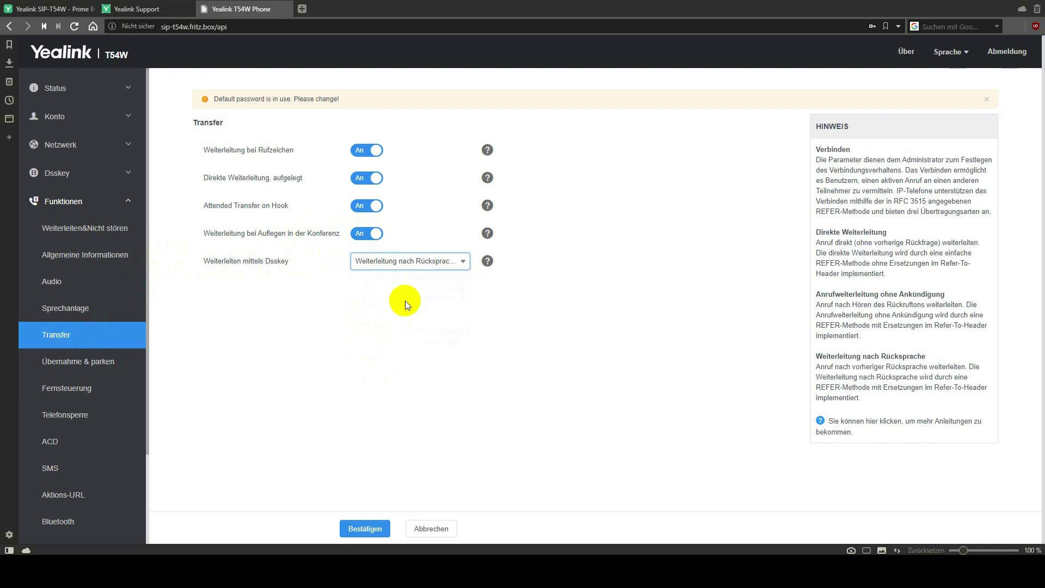
left_click(103, 361)
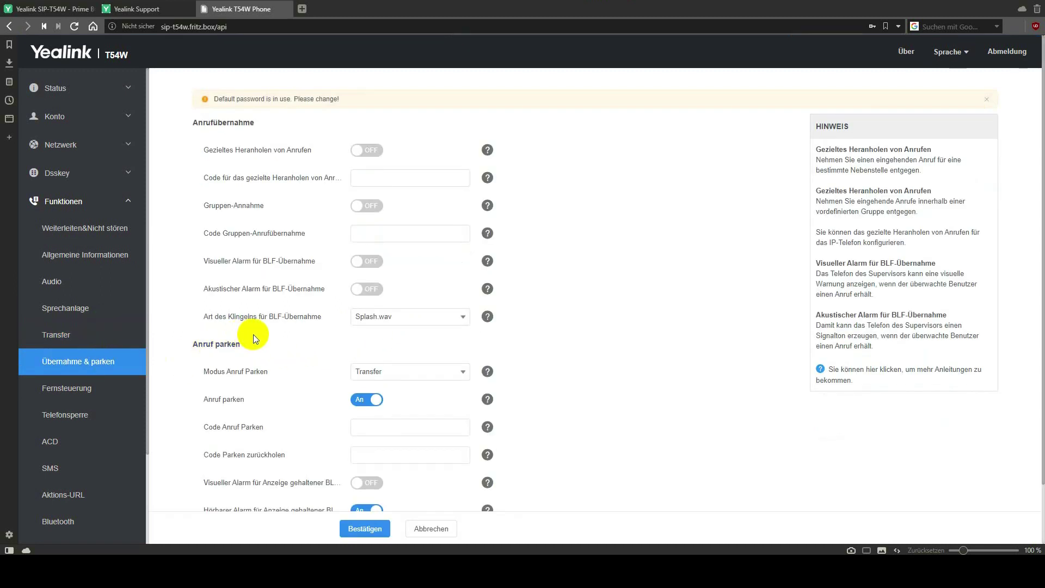
Look over pickup/park, Fernsteuerung and Telefonsperre, ending on ACD with auto-available off and timer 60.
scroll(259, 334, "down", 2)
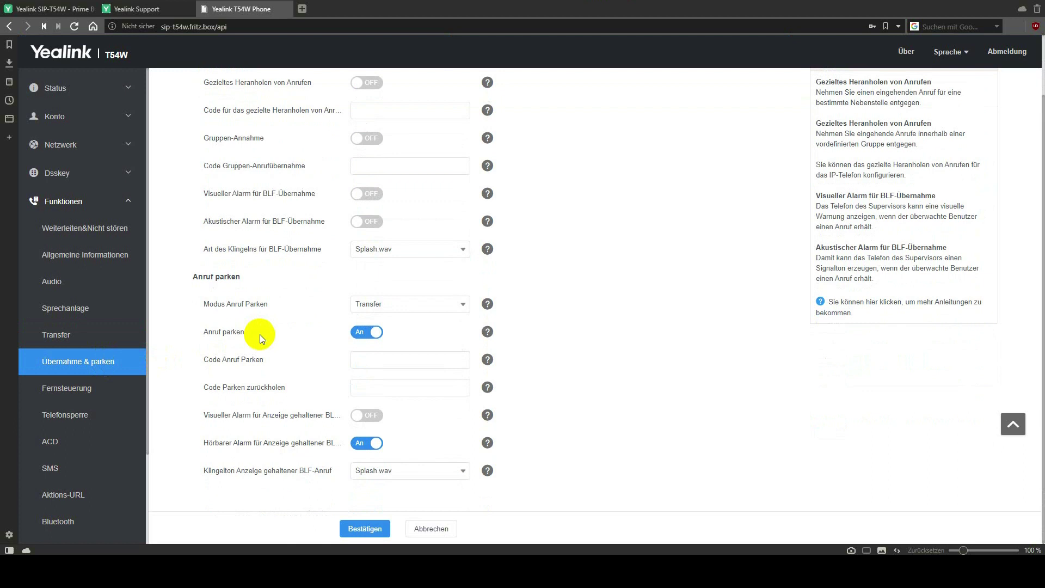
left_click(94, 389)
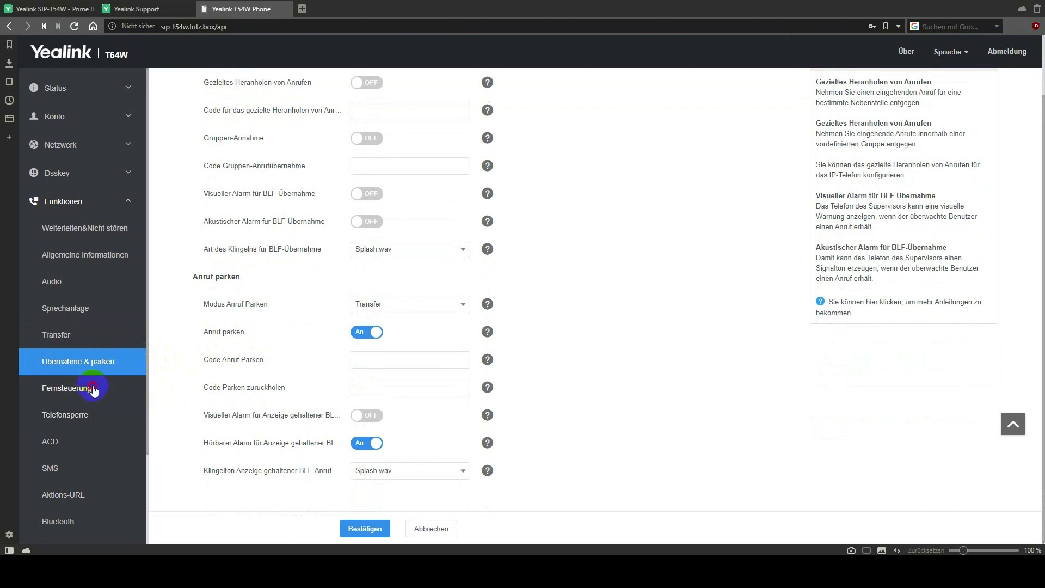
left_click(88, 417)
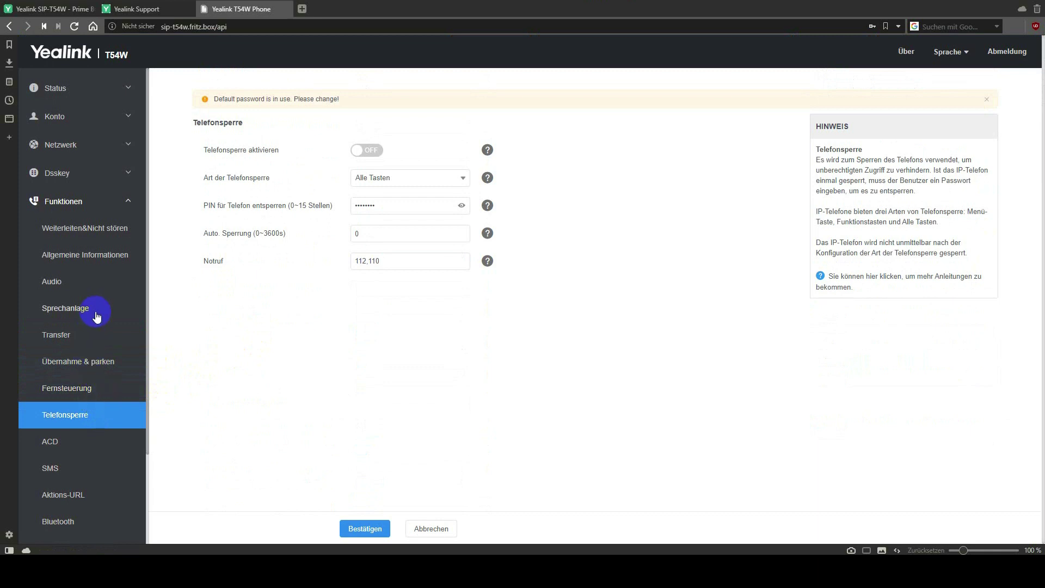
scroll(97, 313, "down", 3)
left_click(84, 282)
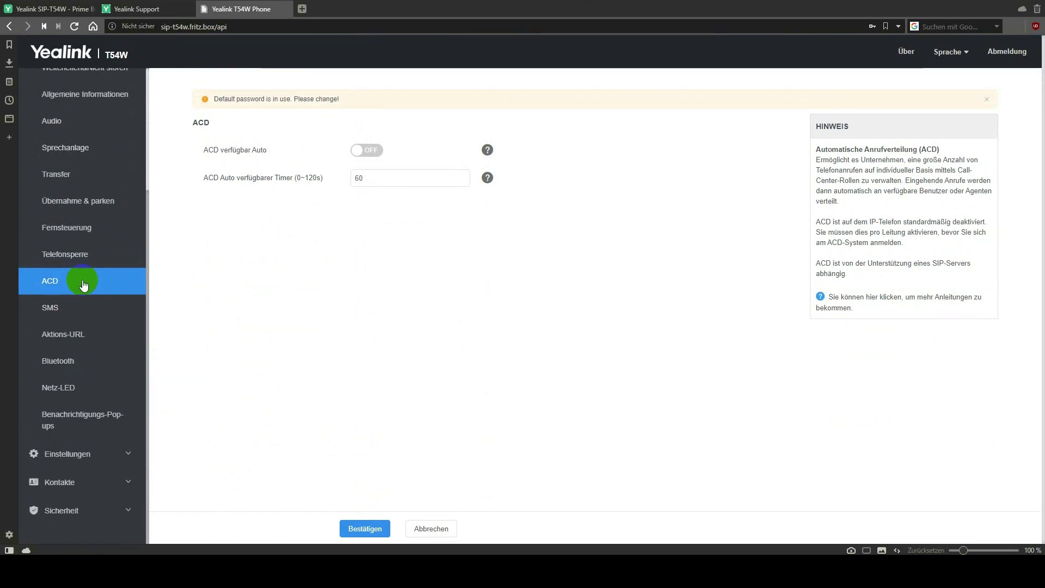
Look through the SMS, Bluetooth, status LED and Benachrichtigungs-Pop-ups pages, all four pop-ups set to An.
left_click(101, 311)
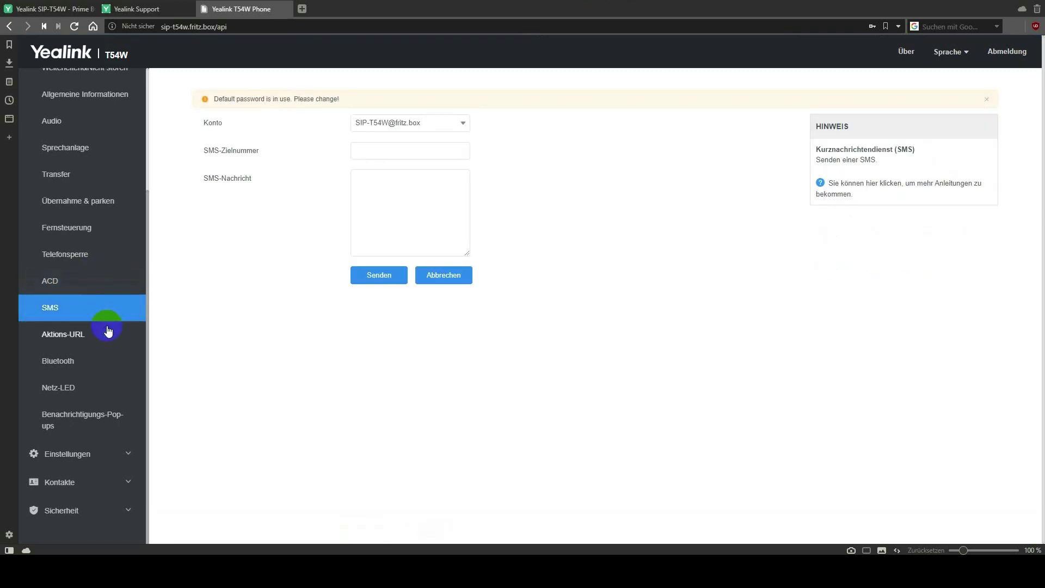
left_click(101, 362)
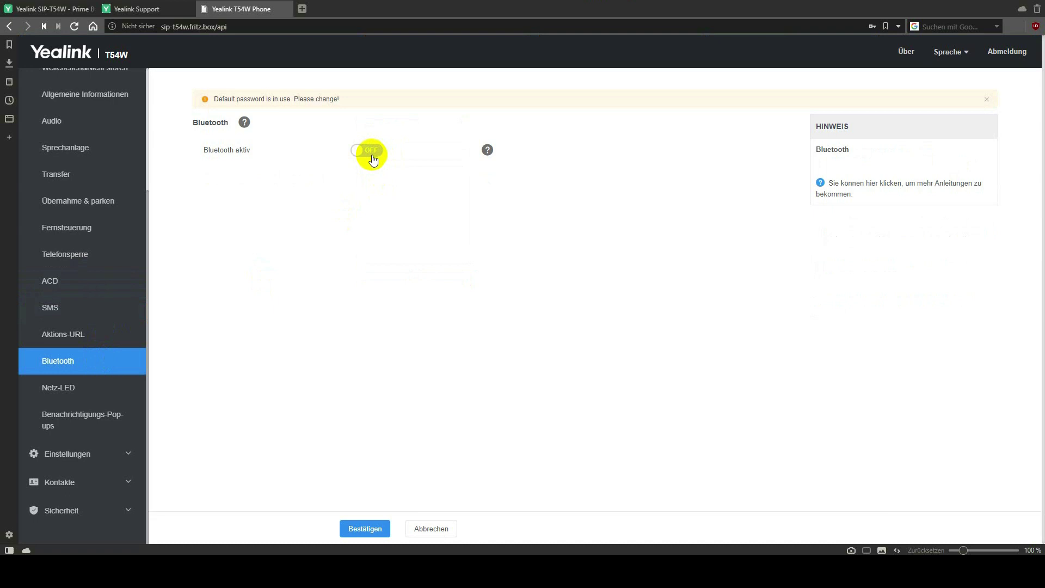
left_click(107, 393)
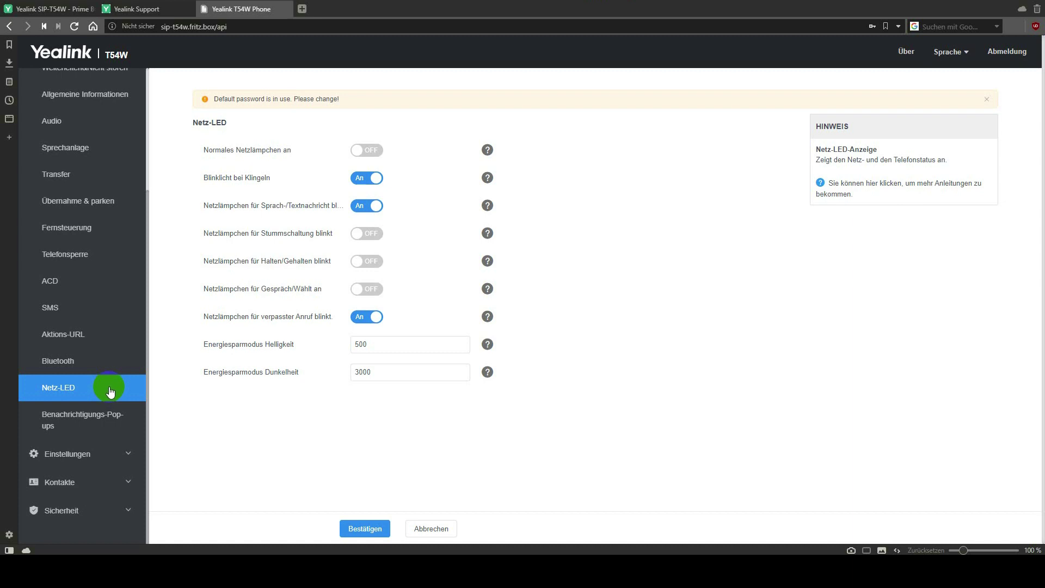
left_click(104, 420)
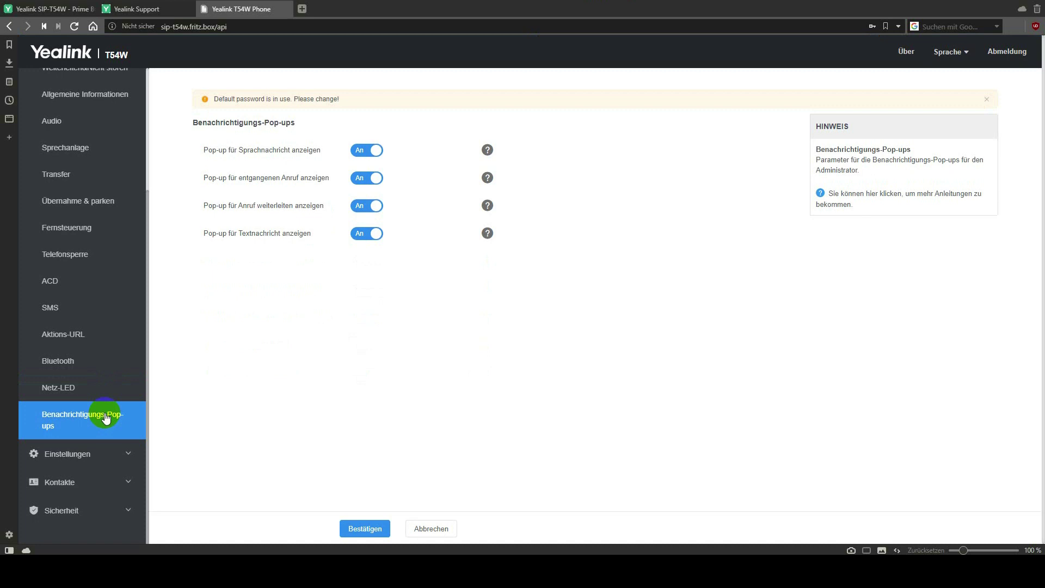
left_click(106, 455)
Review Präferenz: ringtone Ring1.wav, wallpaper 01.jpg, screensaver after 1 h.
scroll(90, 457, "down", 5)
scroll(87, 240, "up", 2)
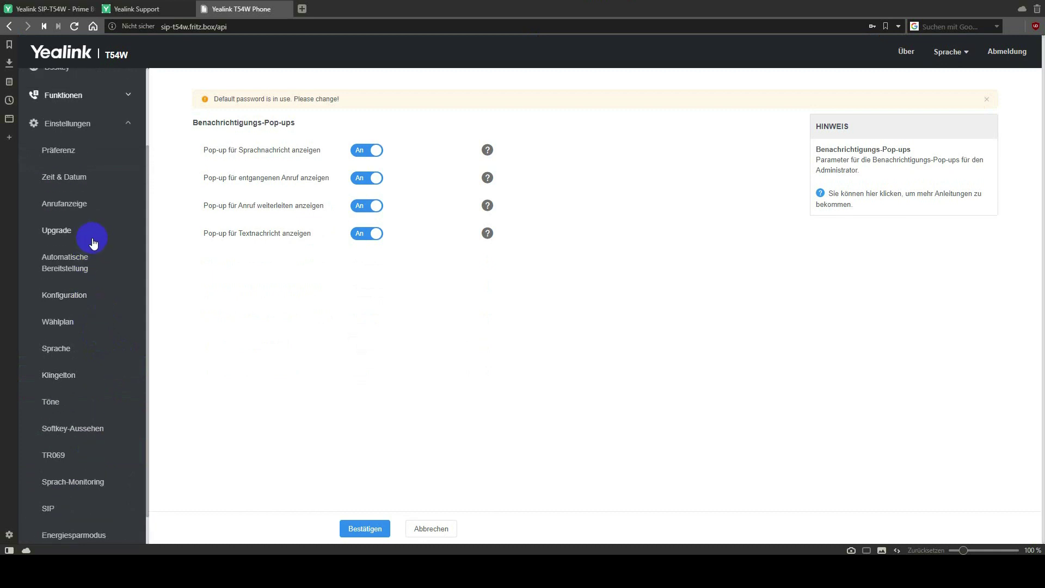
left_click(90, 152)
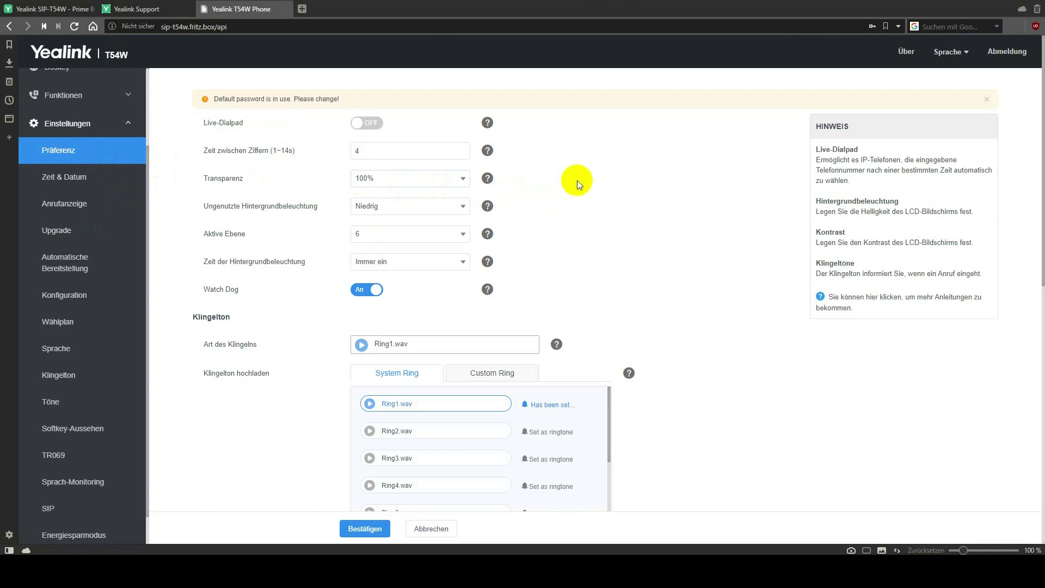
scroll(576, 175, "down", 4)
scroll(576, 175, "down", 3)
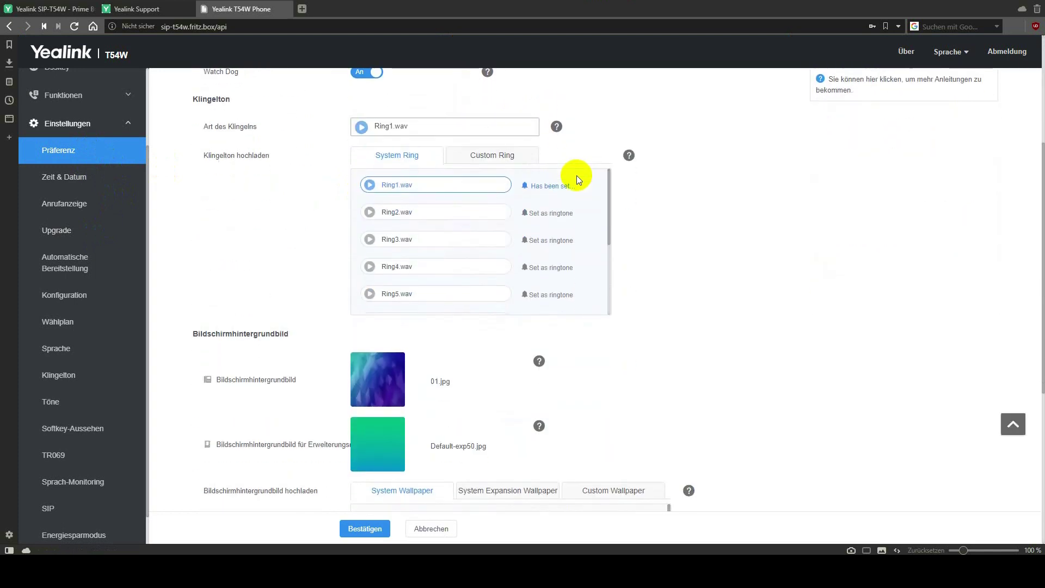
scroll(669, 250, "down", 3)
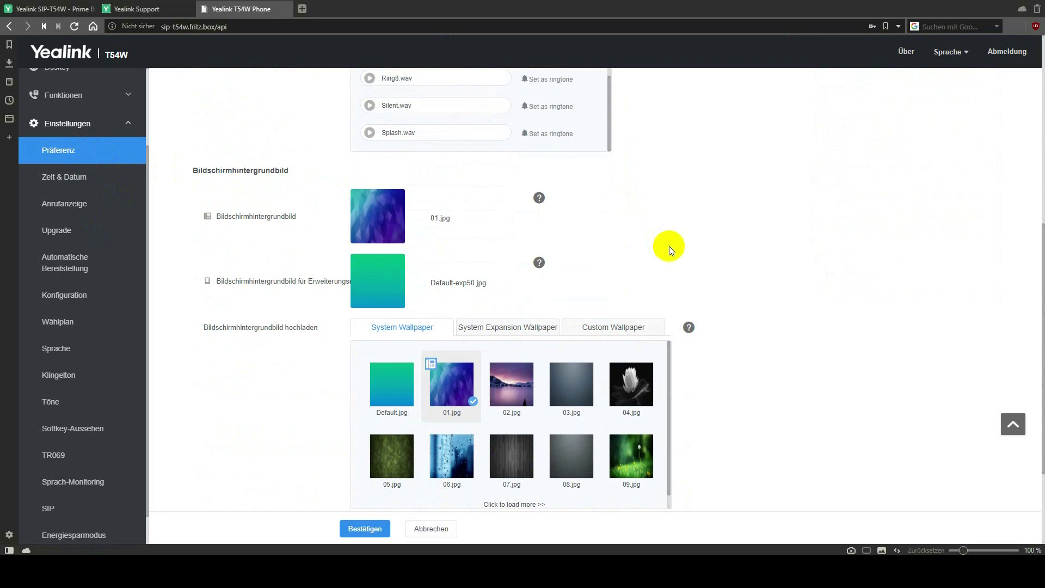
scroll(668, 237, "down", 2)
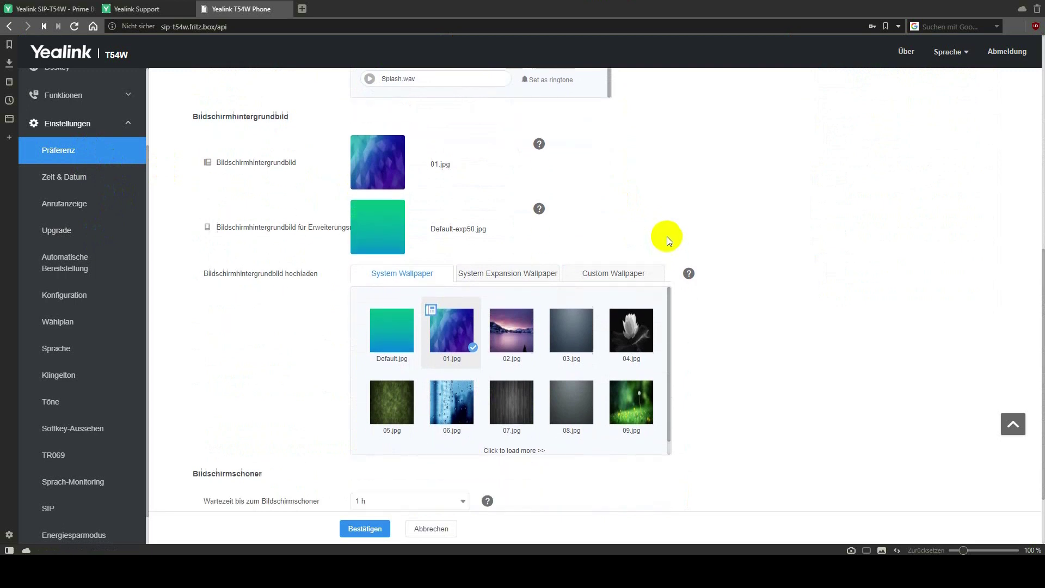
scroll(698, 226, "down", 1)
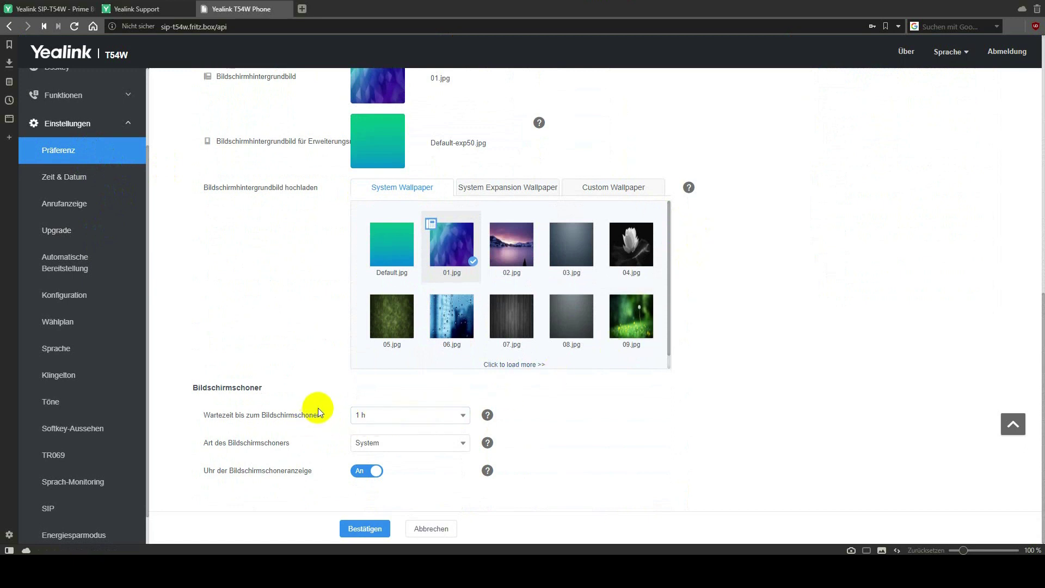
left_click(109, 181)
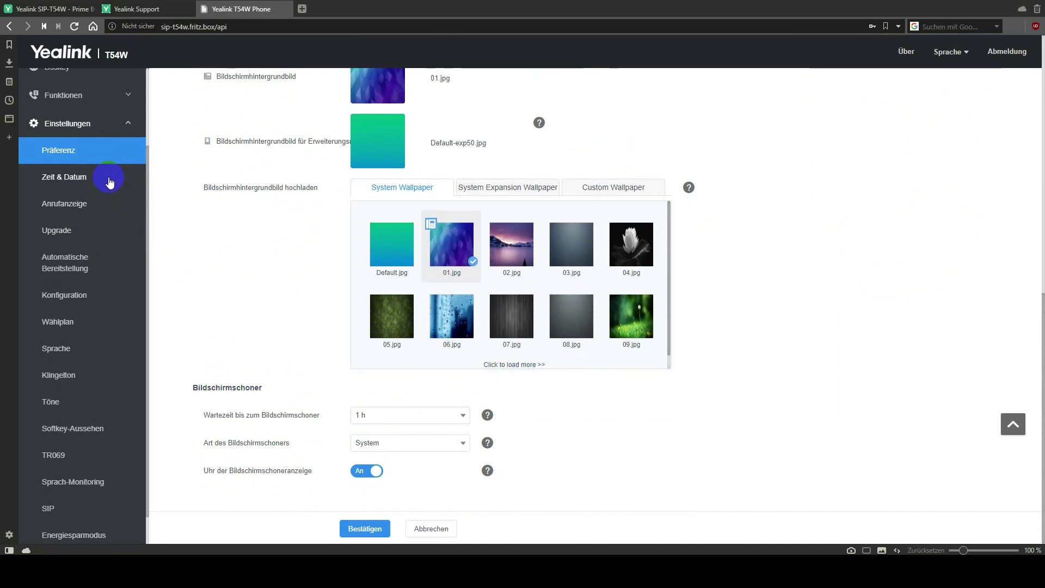
Inspect Zeit & Datum: NTP servers de.pool.ntp.org and fritz.box, update interval 120.
left_click(109, 182)
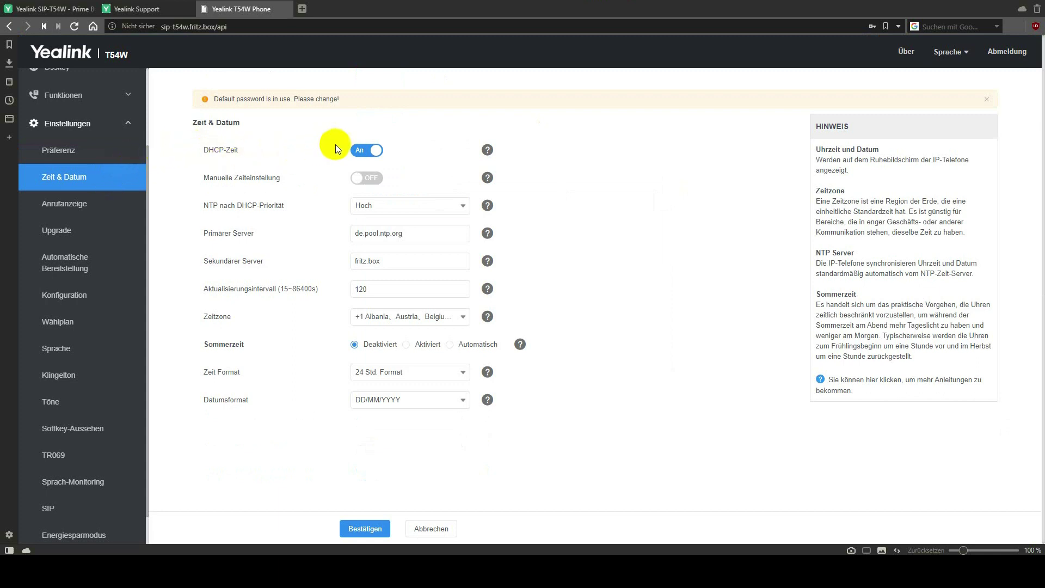
left_click(373, 151)
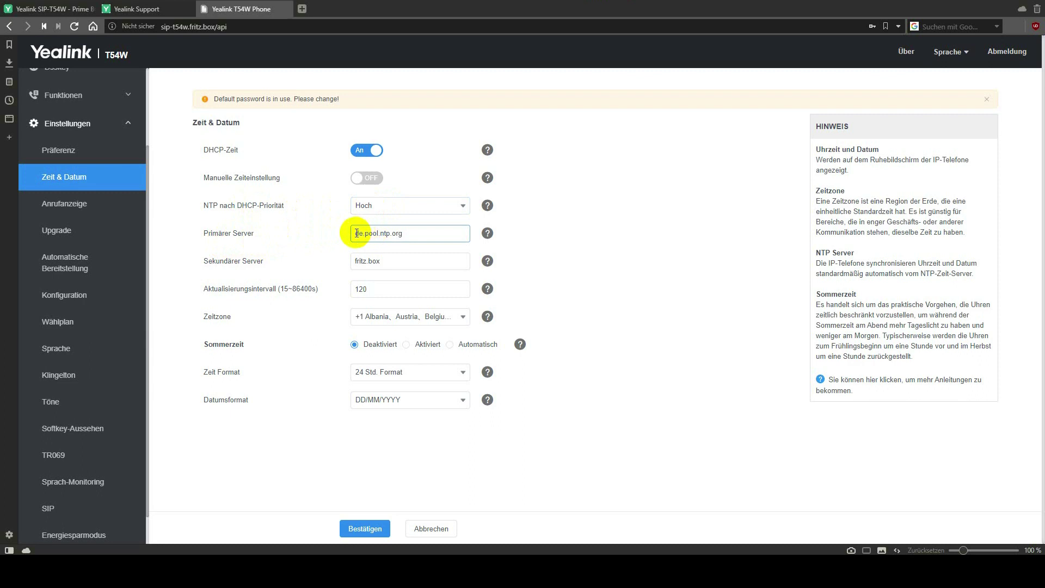
left_click_drag(357, 234, 428, 233)
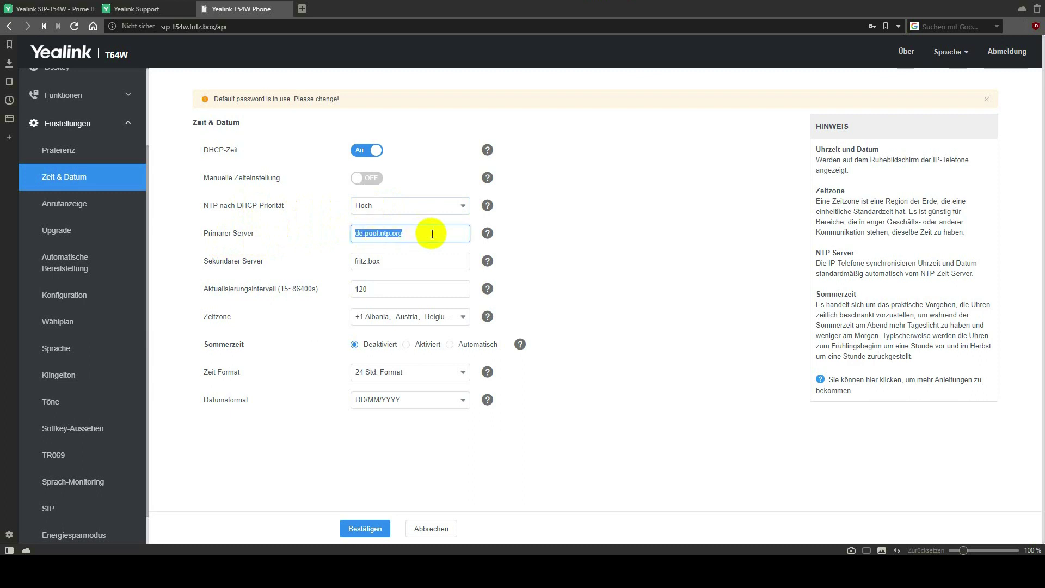
left_click(414, 260)
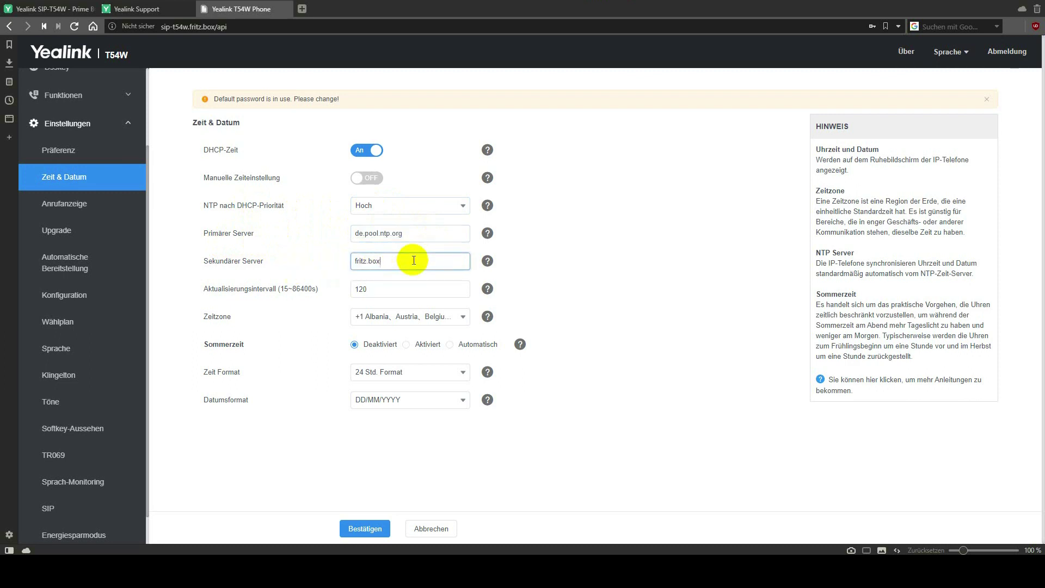
left_click(397, 290)
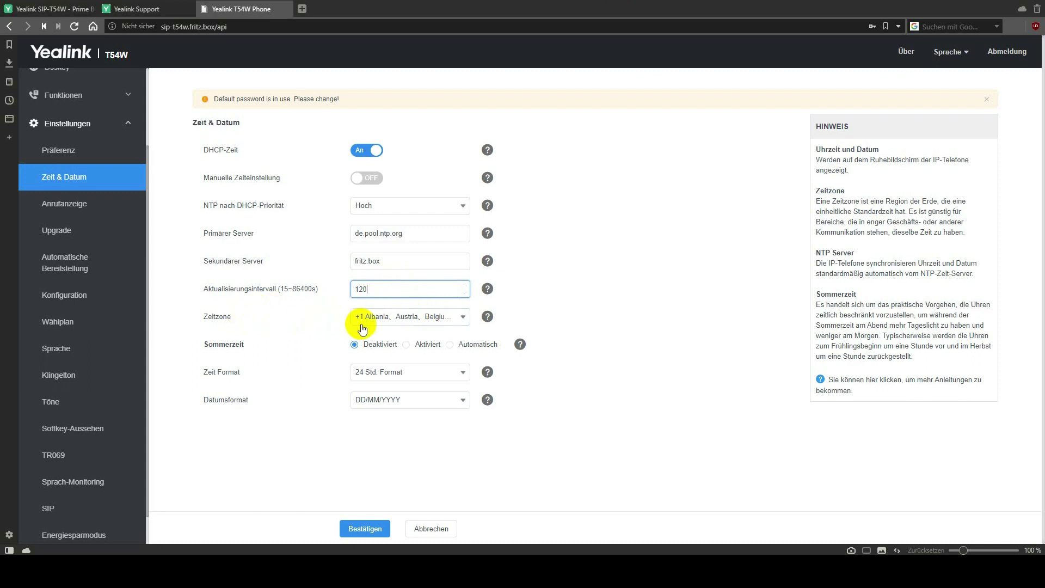
Check the time zone and time server entries, leaving them unchanged and daylight saving time off.
left_click(416, 321)
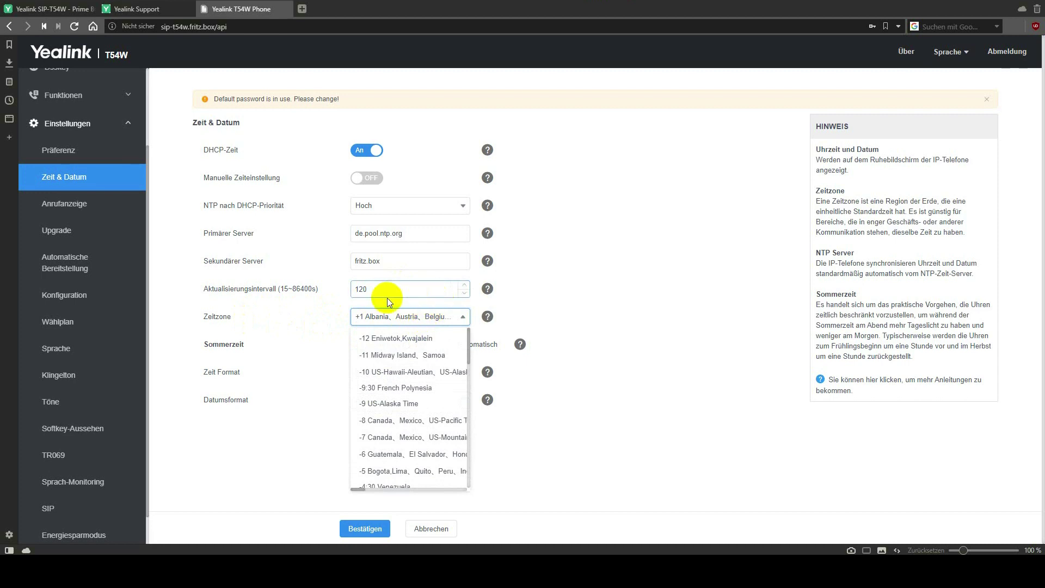
left_click(325, 310)
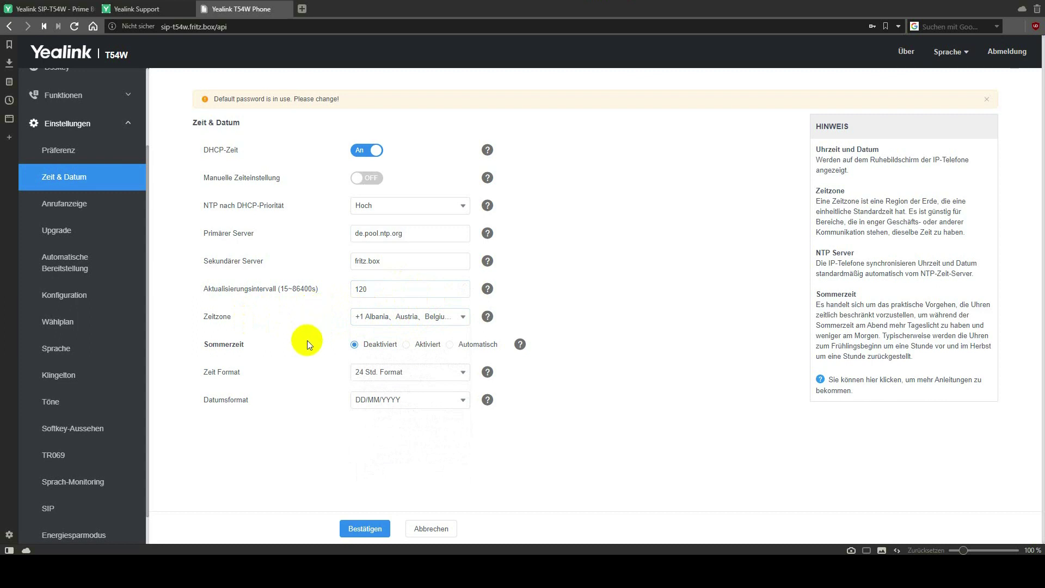
double_click(405, 234)
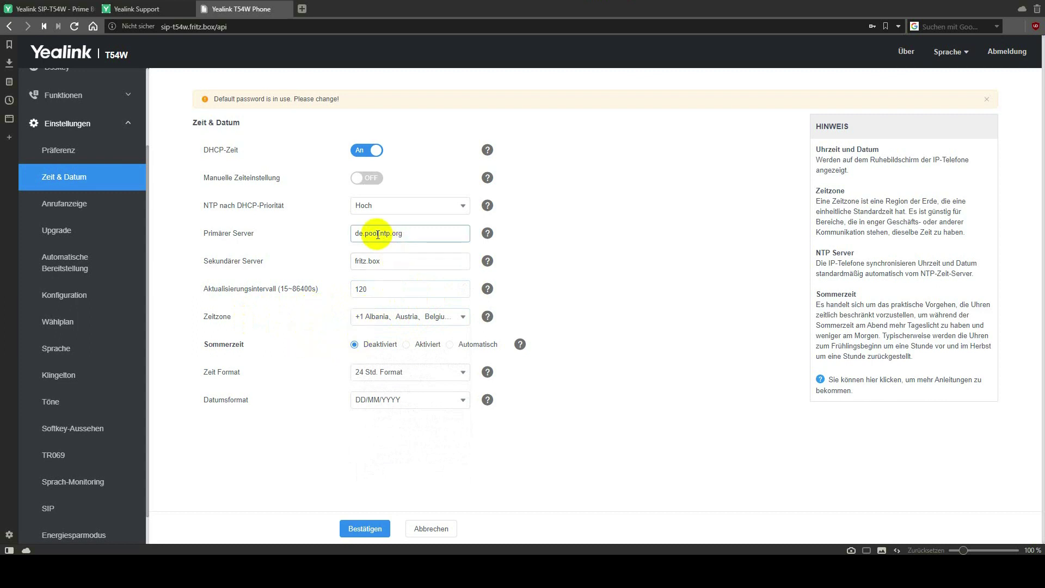
left_click(371, 261)
double_click(366, 233)
left_click(368, 261)
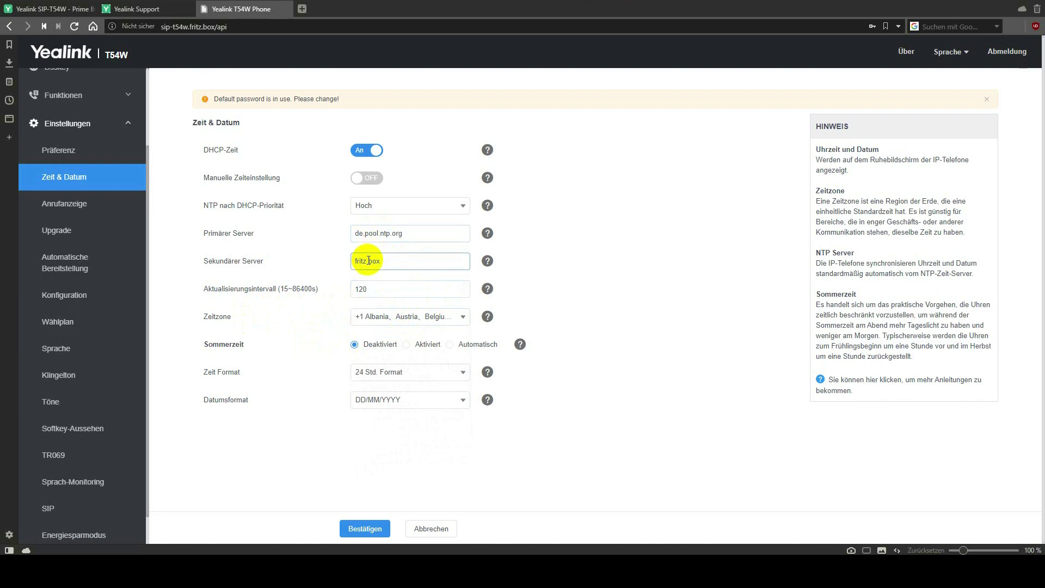
left_click(376, 343)
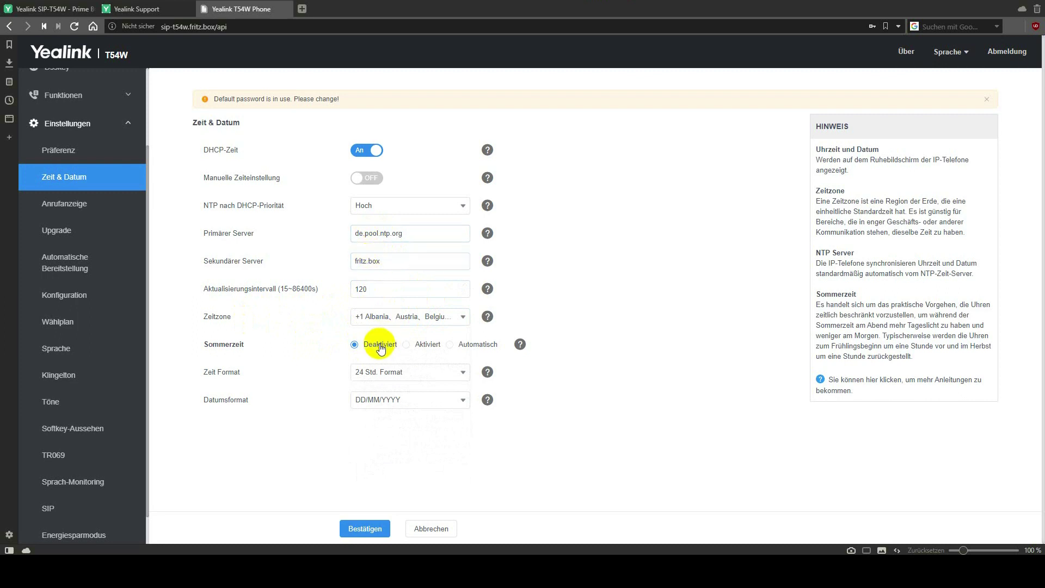
left_click(381, 234)
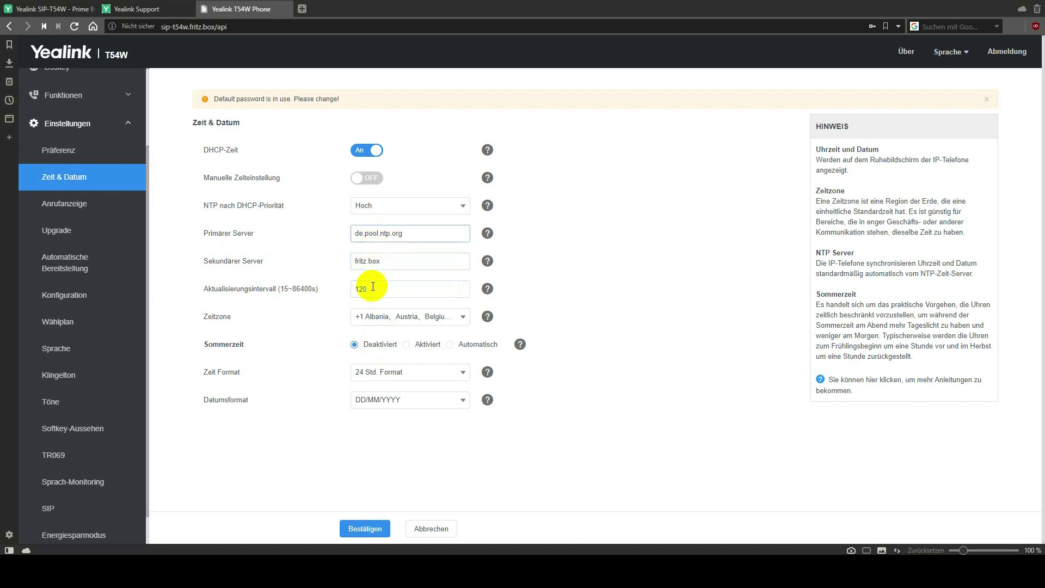
left_click(370, 346)
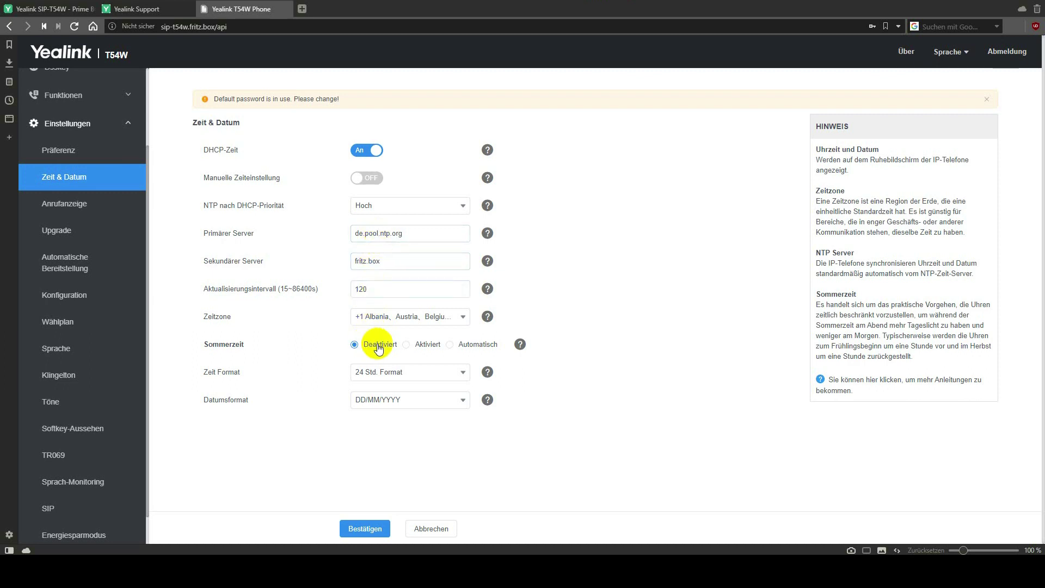
left_click(373, 347)
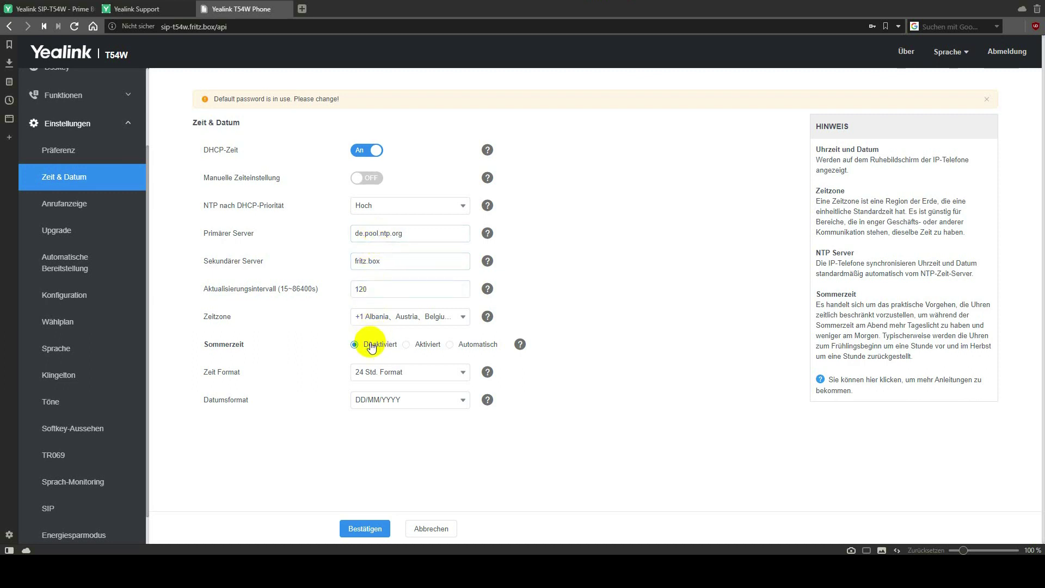
Keep 24-hour time and DD/MM/YYYY dates, then save the time settings.
left_click(431, 371)
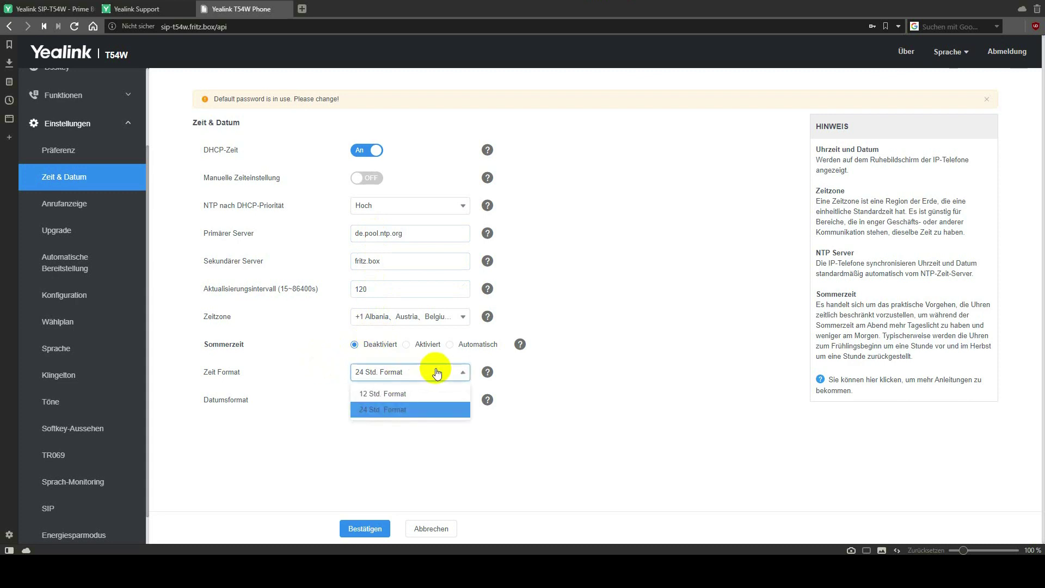
left_click(315, 374)
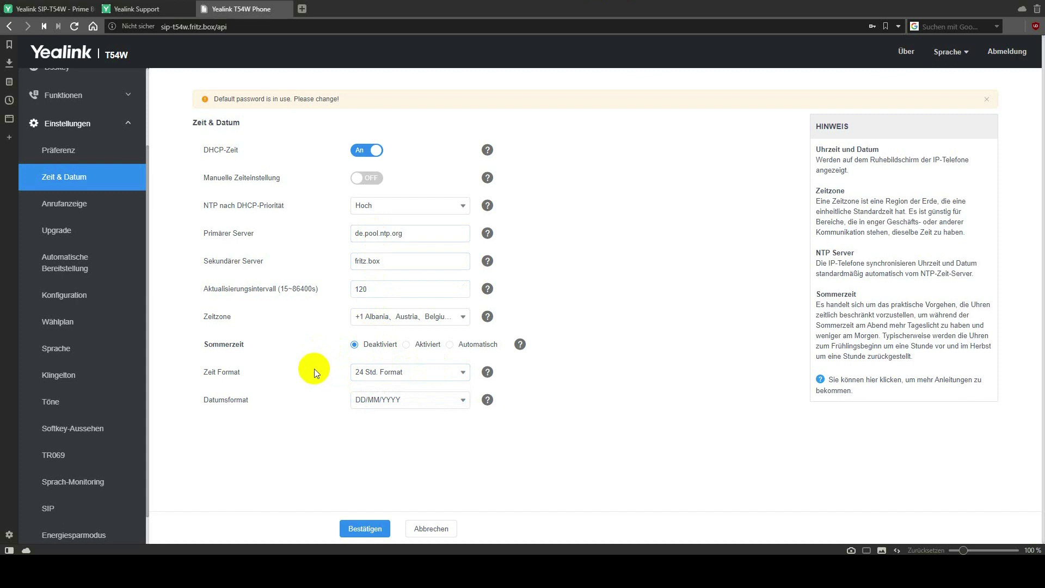
left_click(432, 406)
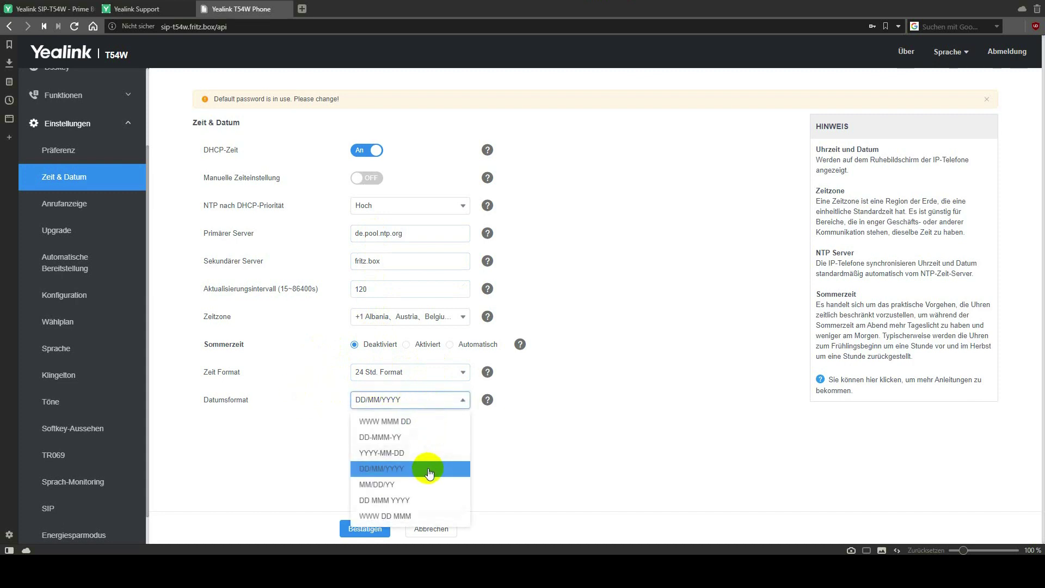
left_click(511, 459)
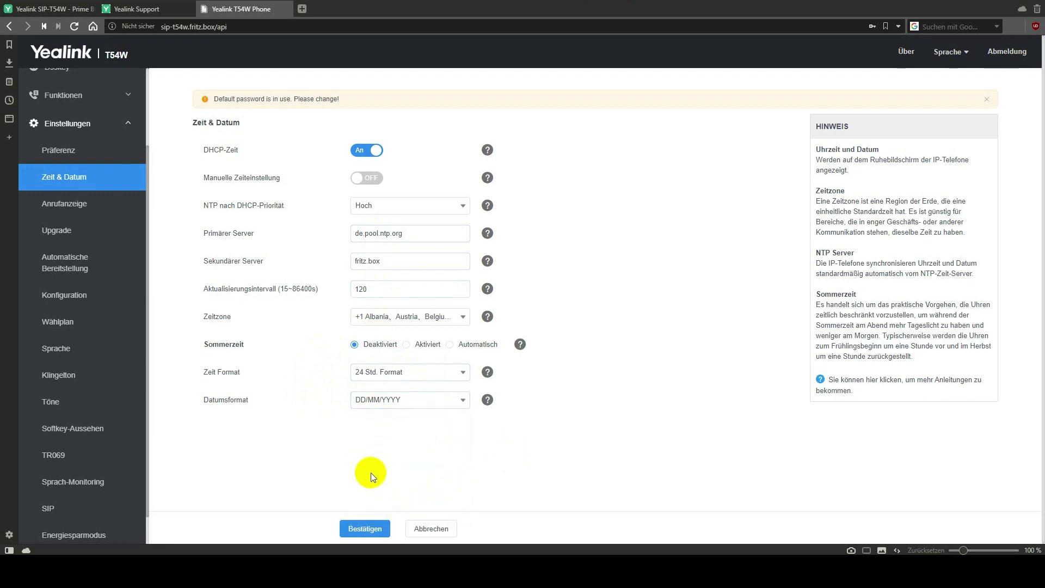
left_click(367, 526)
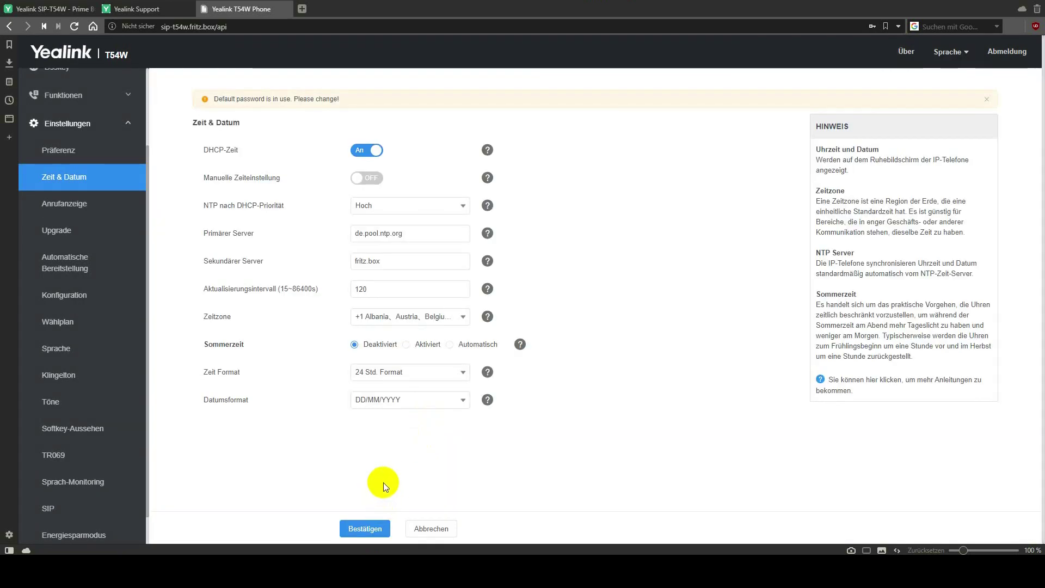
left_click(80, 204)
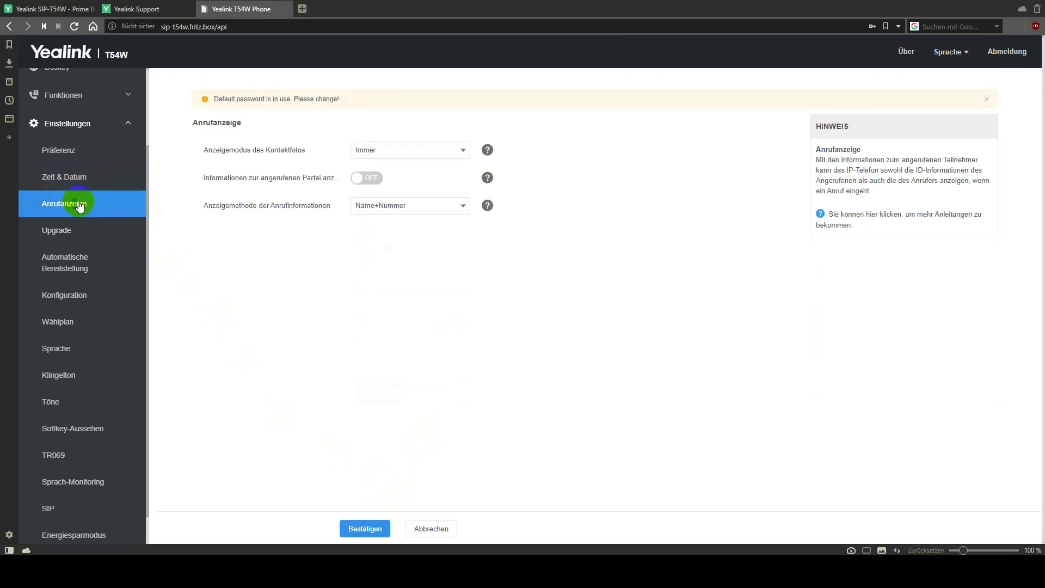
On the Upgrade page (firmware 96.84.0.125), try the reset and restart buttons, then browse for a firmware file.
left_click(63, 233)
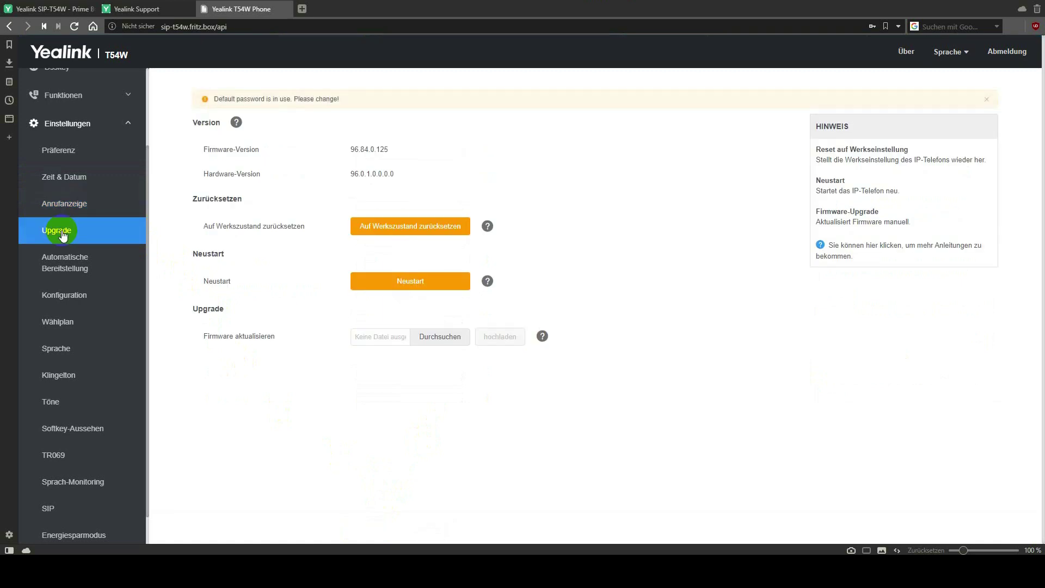
left_click(418, 233)
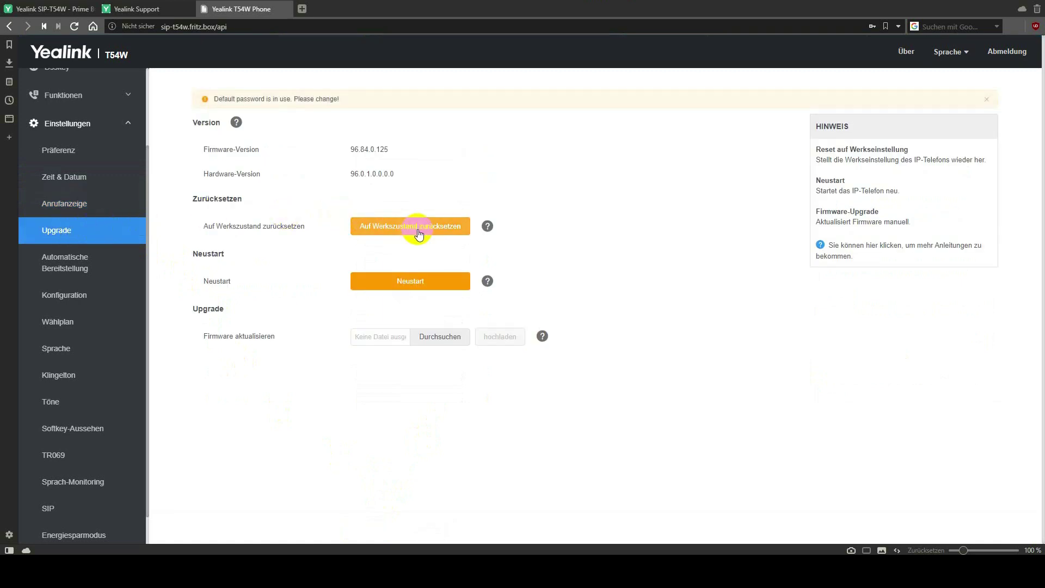
left_click(428, 289)
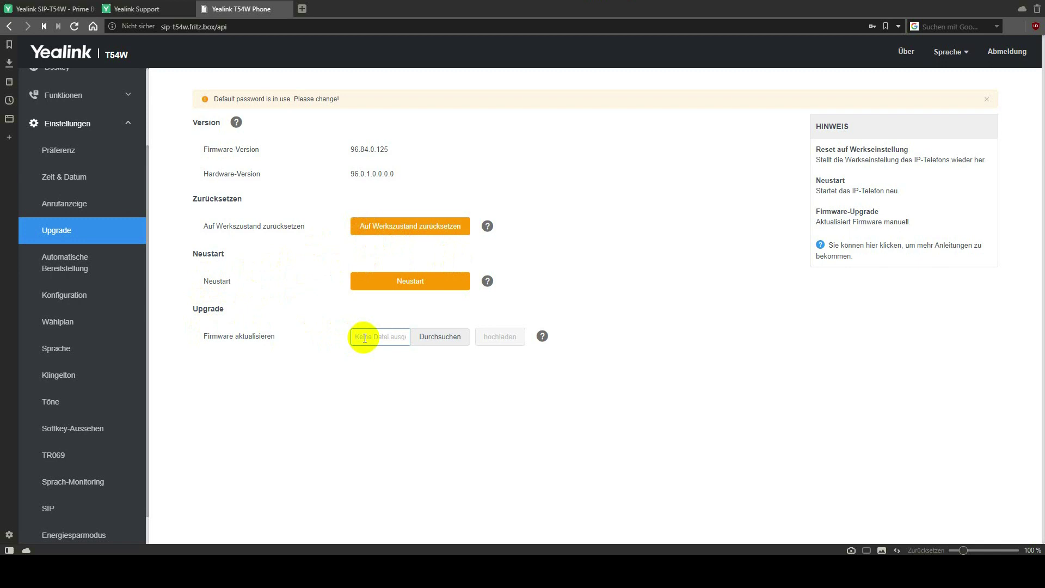
left_click(441, 336)
Cancel the Öffnen dialog without selecting a .rom firmware file.
scroll(427, 294, "up", 2)
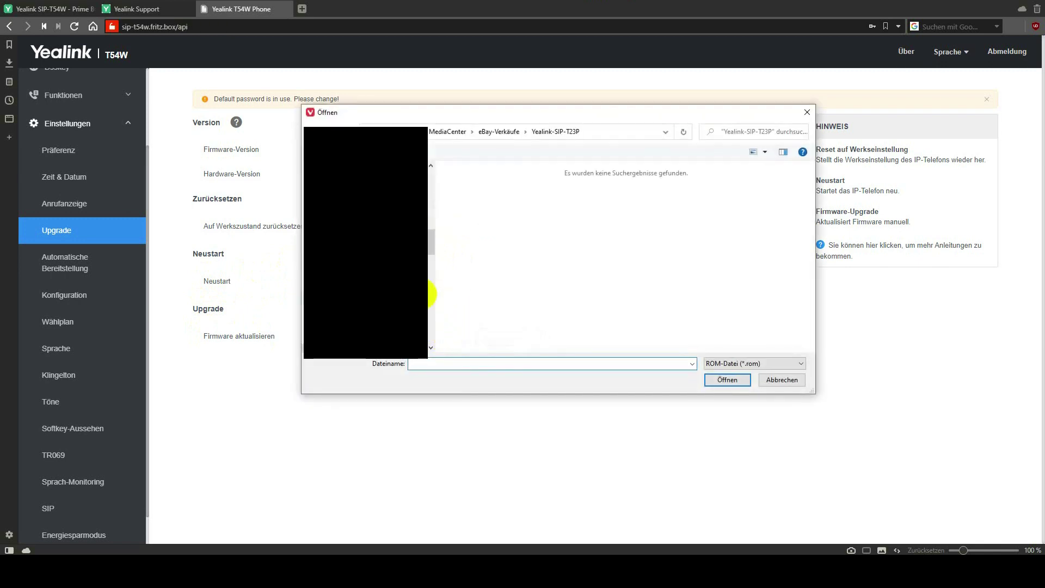
left_click(780, 380)
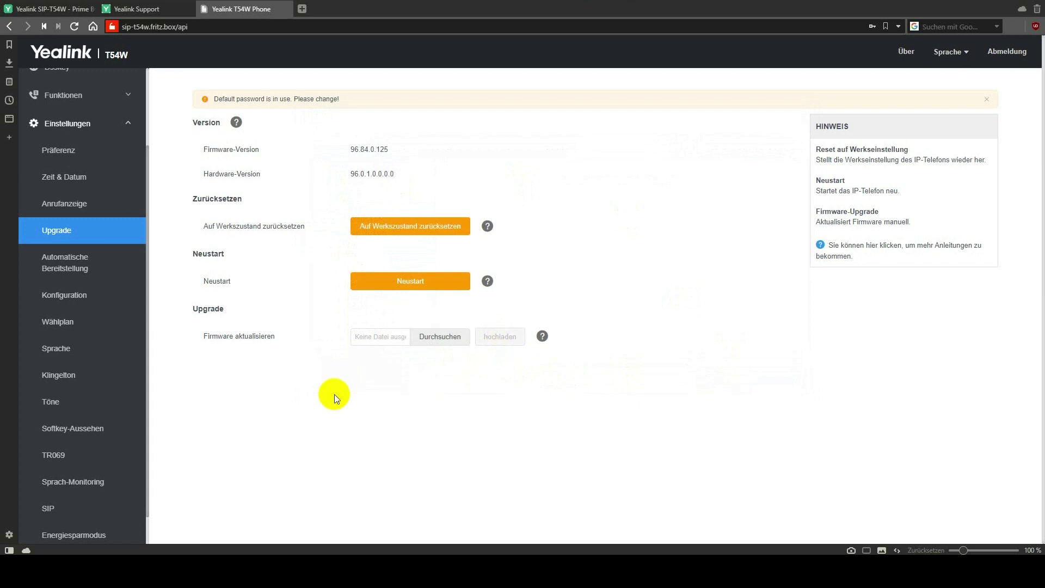
Look through Automatische Bereitstellung and Konfiguration, then reach Wählplan with its empty replace-rule table.
left_click(77, 268)
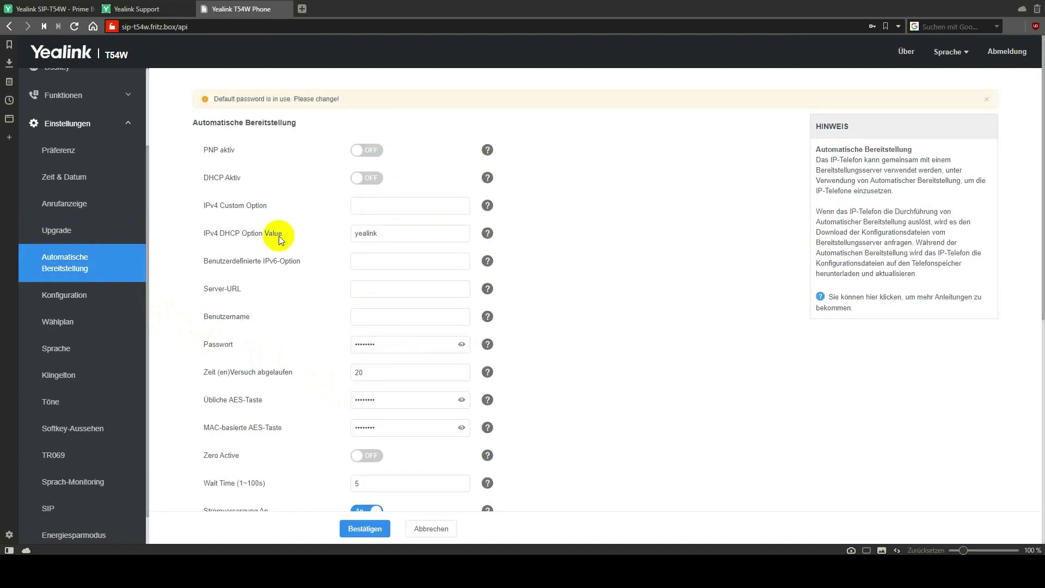
left_click(406, 289)
scroll(404, 288, "down", 5)
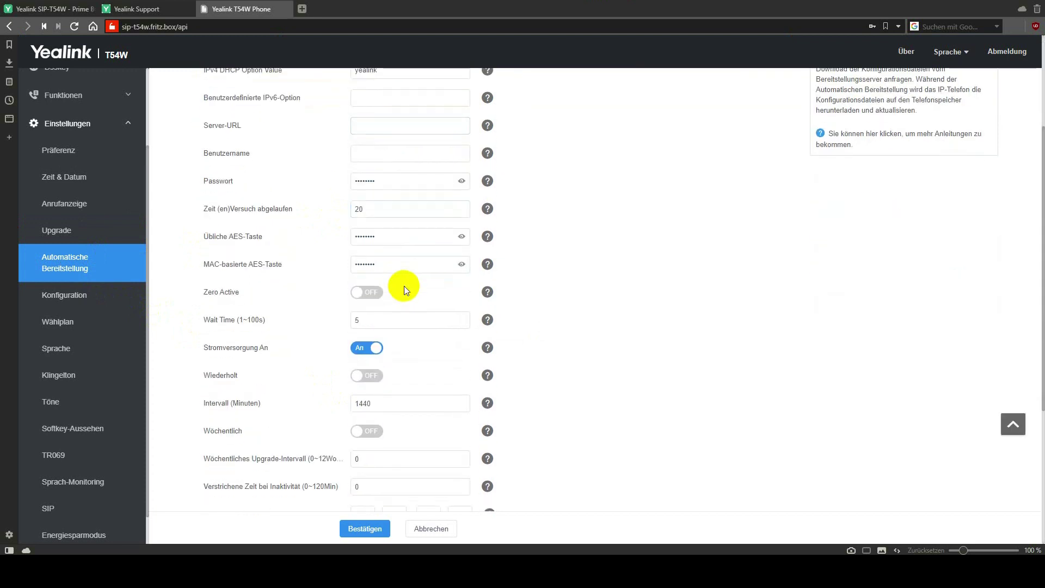
scroll(440, 288, "down", 1)
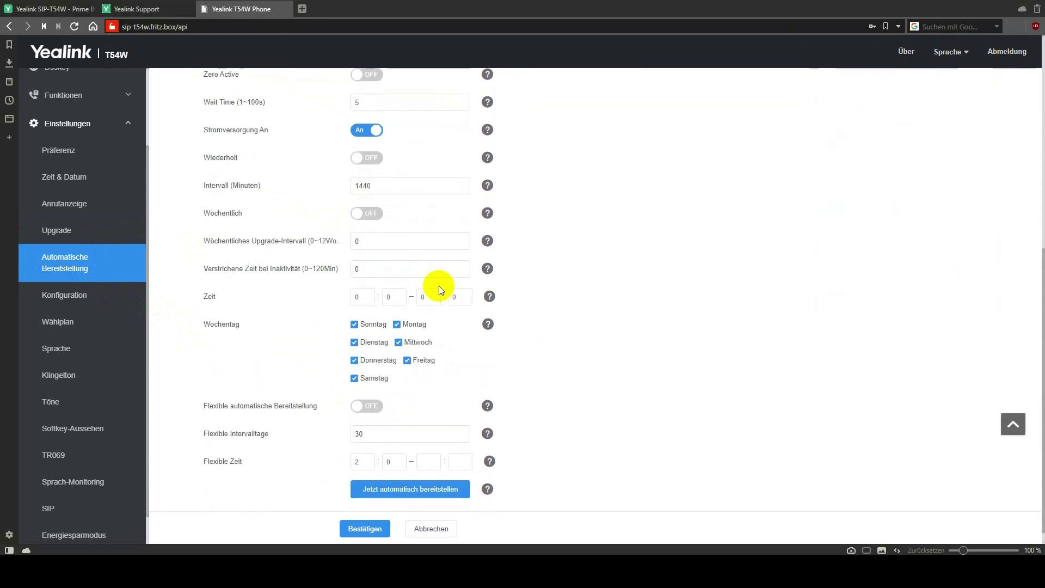
scroll(440, 289, "down", 1)
left_click(85, 297)
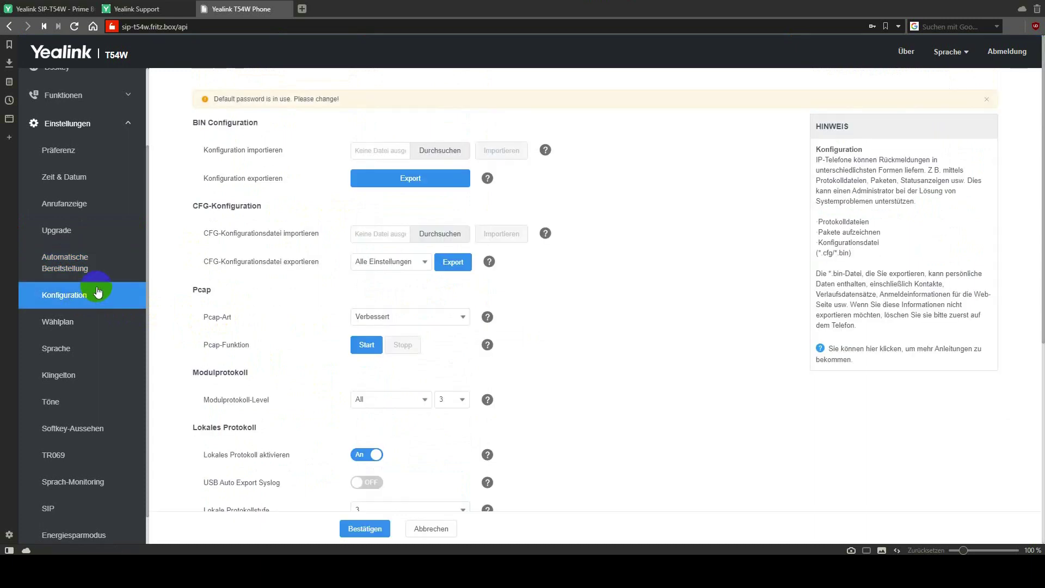
scroll(260, 283, "down", 4)
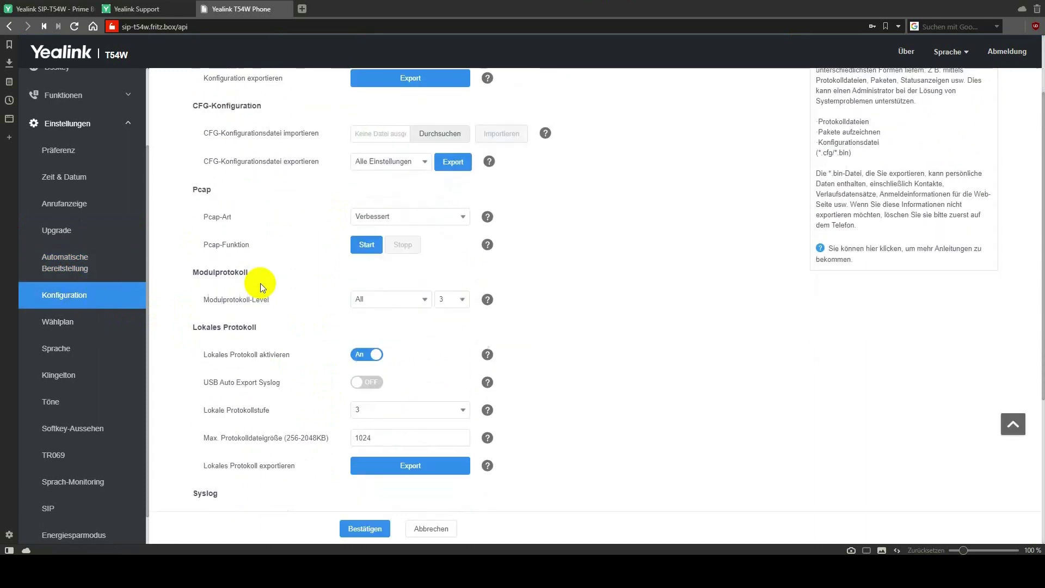
scroll(263, 282, "down", 2)
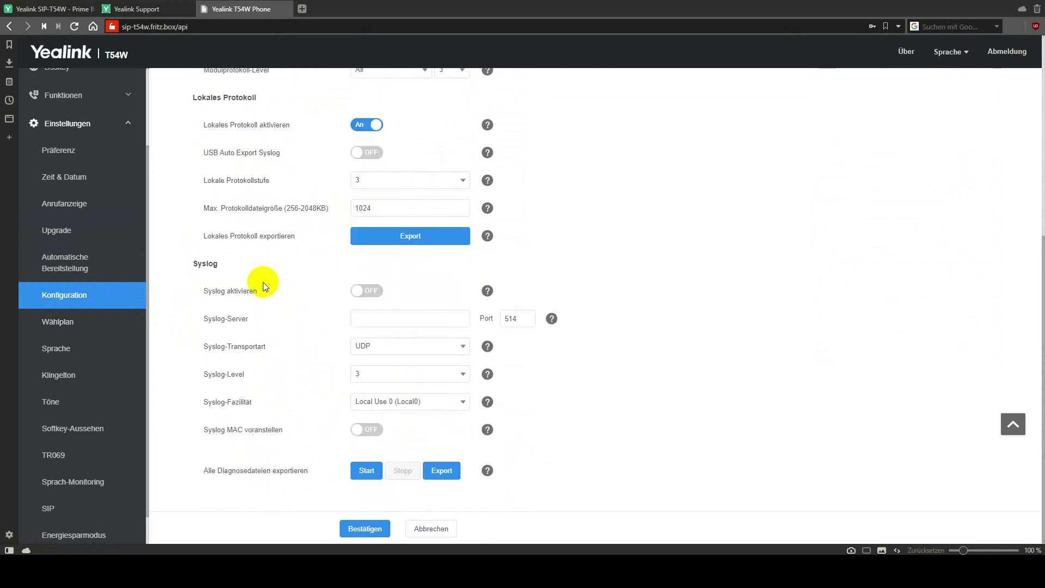
left_click(101, 324)
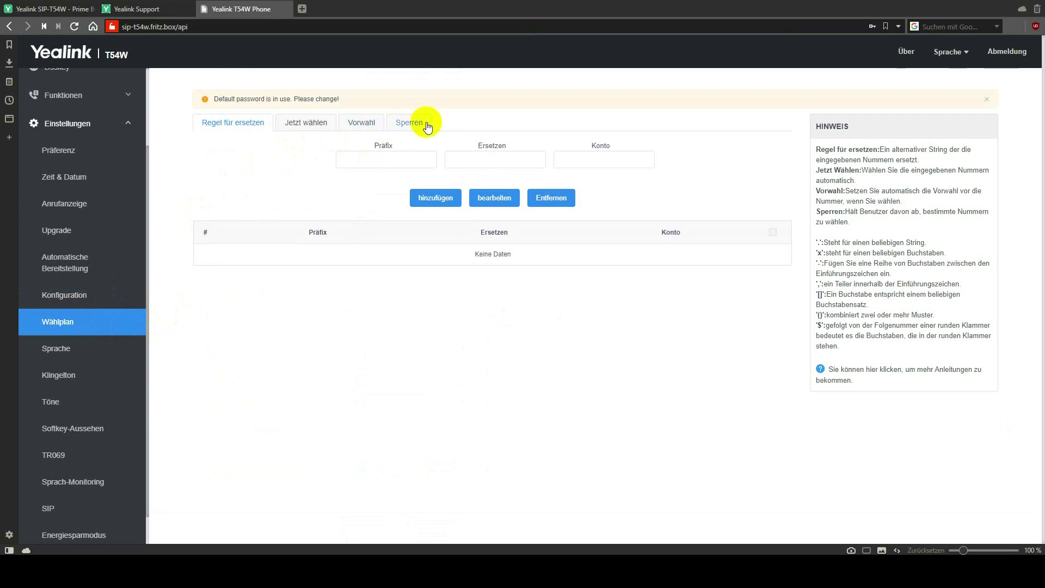
Review the Sprache and Klingelton pages, then reach Töne with the Deutschland tone set.
left_click(61, 352)
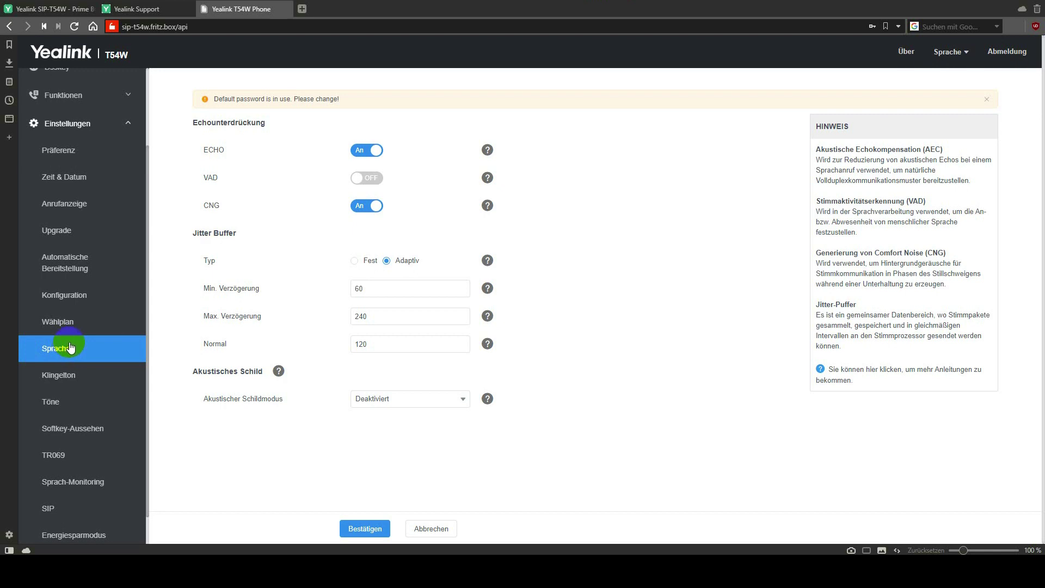
left_click(89, 379)
scroll(185, 357, "down", 8)
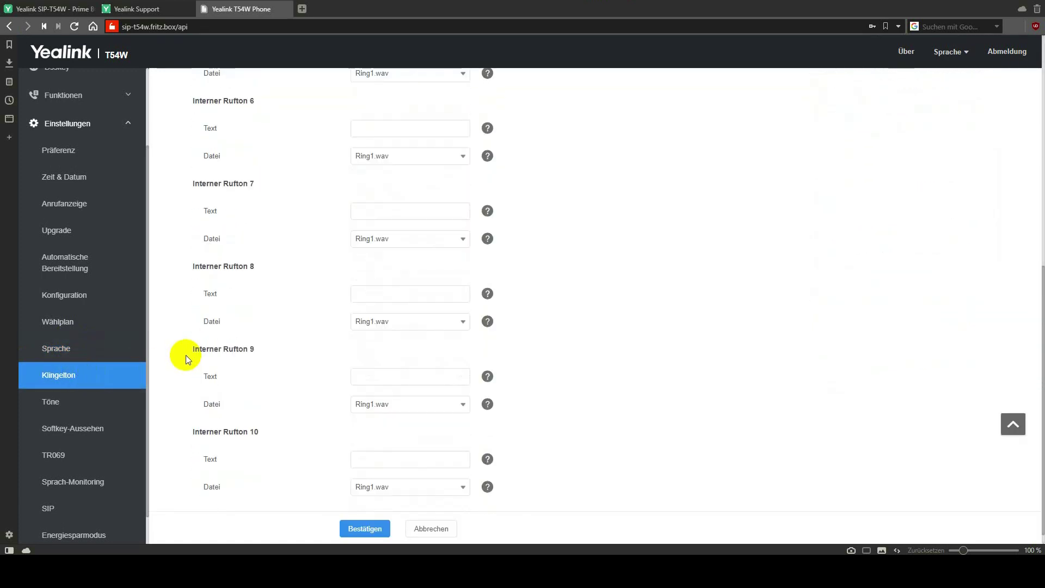
left_click(113, 405)
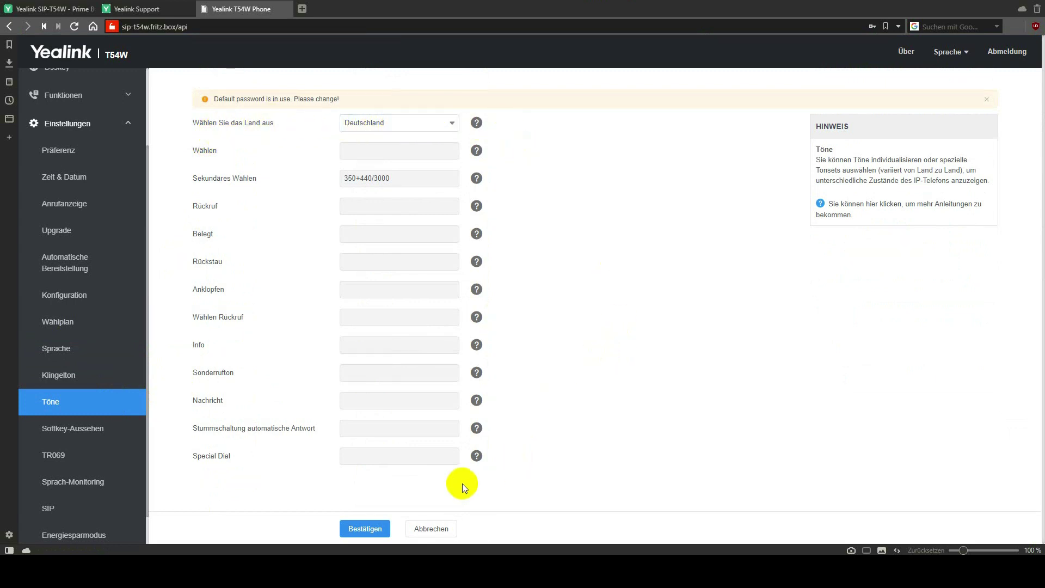
Step through Softkey-Aussehen, TR069, Sprach-Monitoring and SIP to Energiesparmodus with office hours 7–19.
left_click(100, 430)
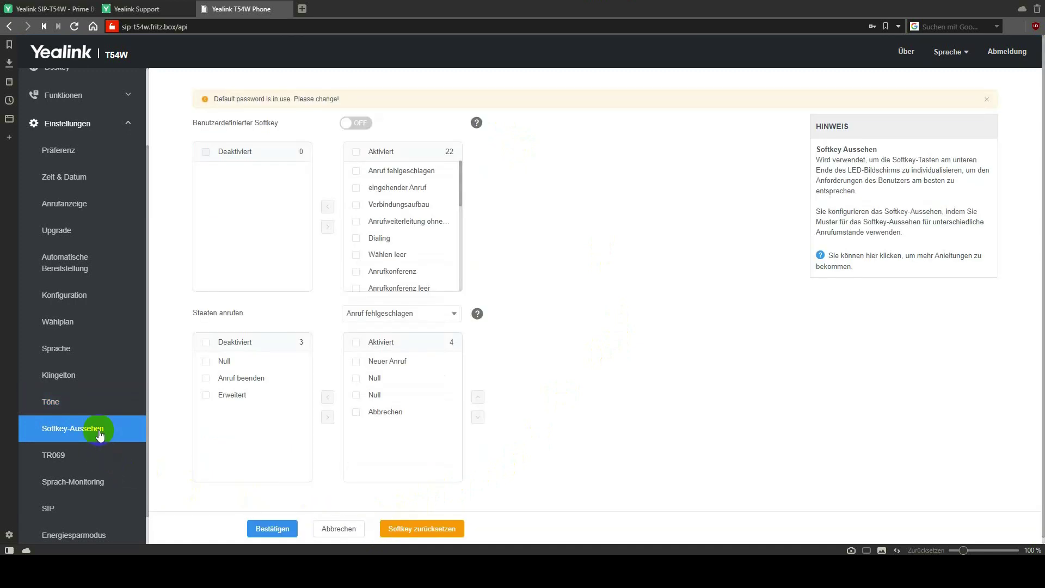
scroll(100, 432, "down", 2)
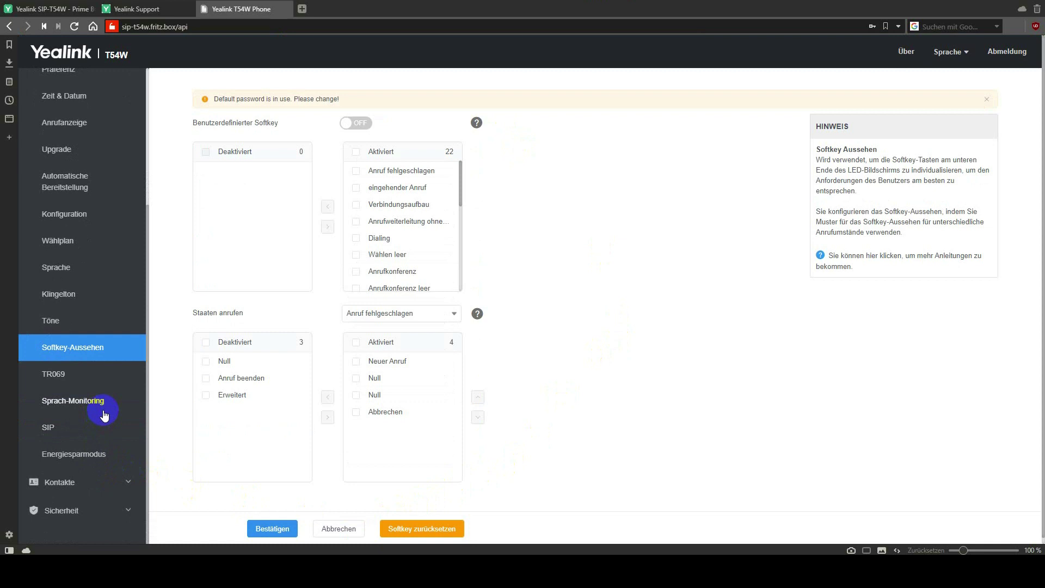
left_click(82, 376)
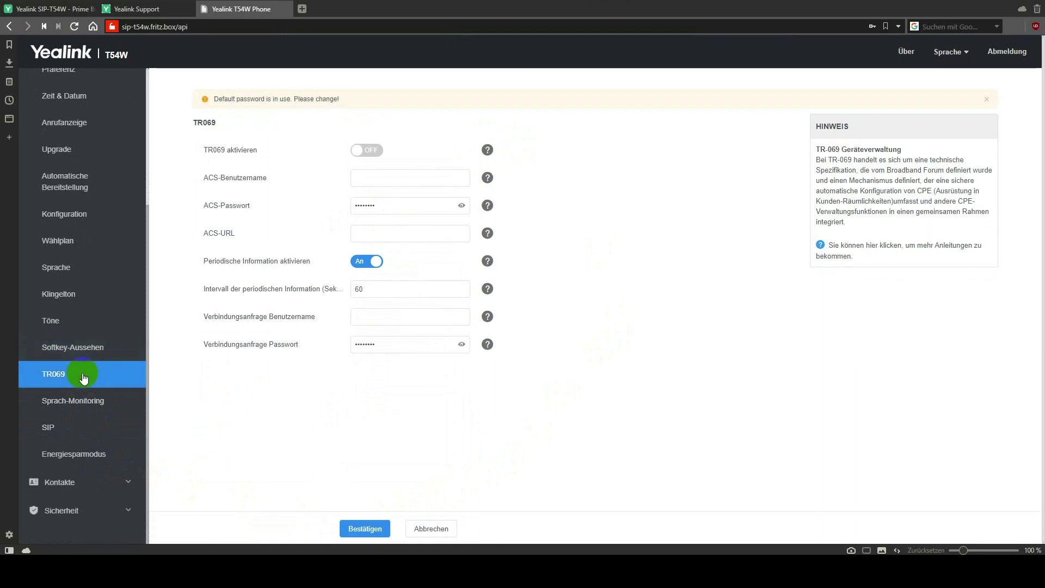
left_click(103, 407)
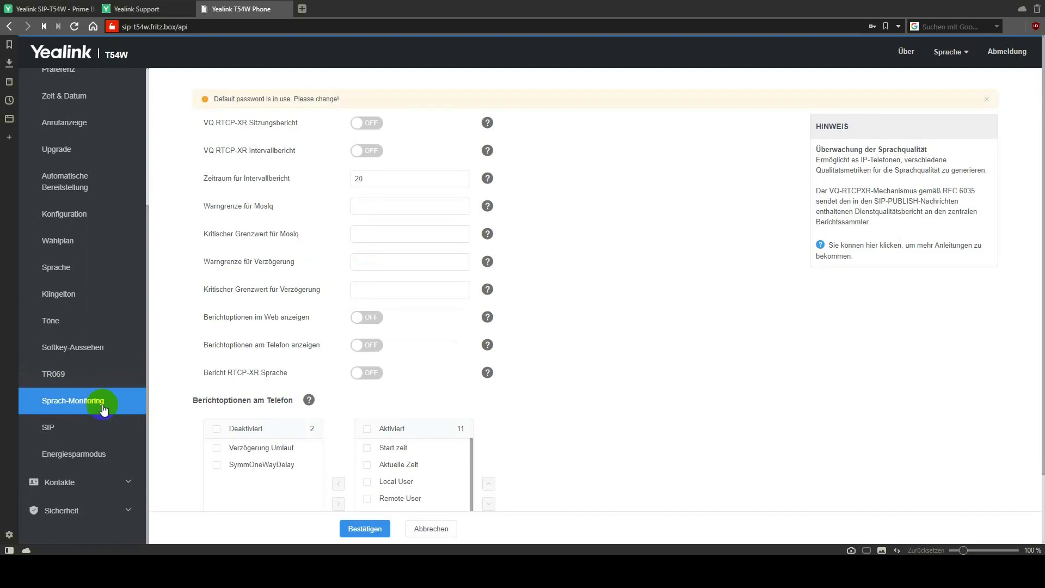
left_click(85, 434)
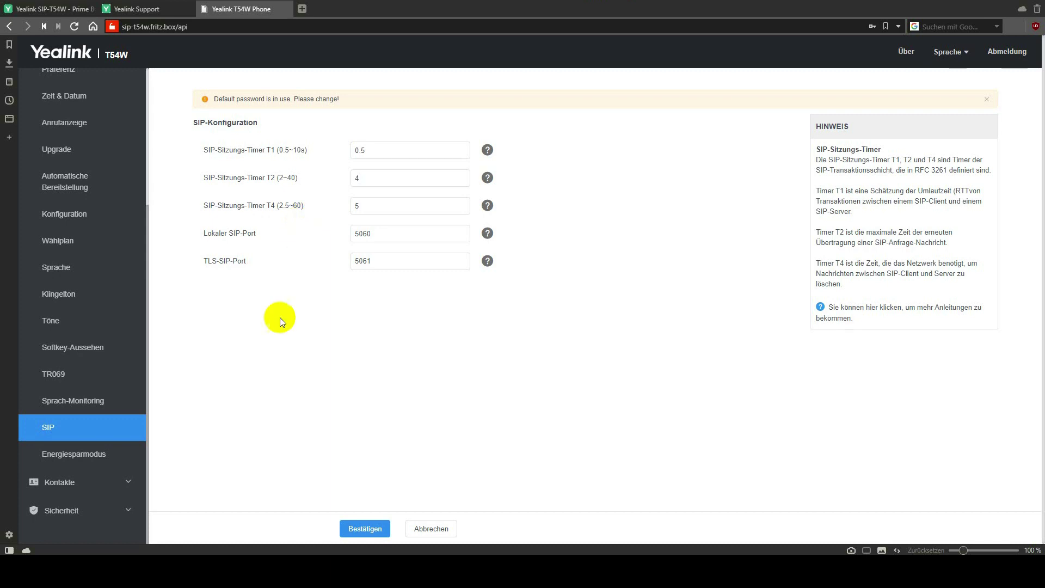
left_click(105, 458)
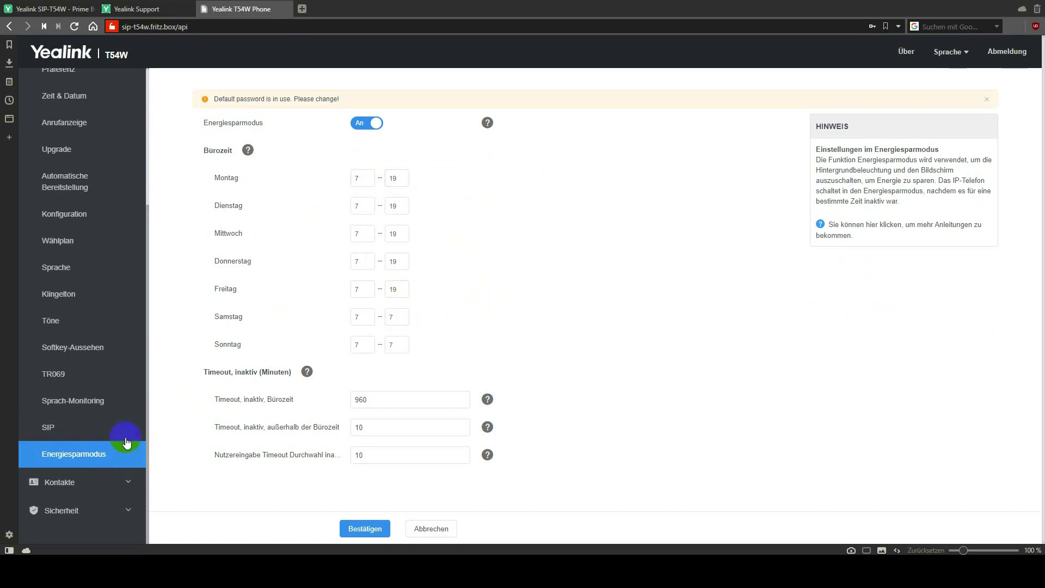
Enable Google-Kontakte and save the setting.
left_click(73, 484)
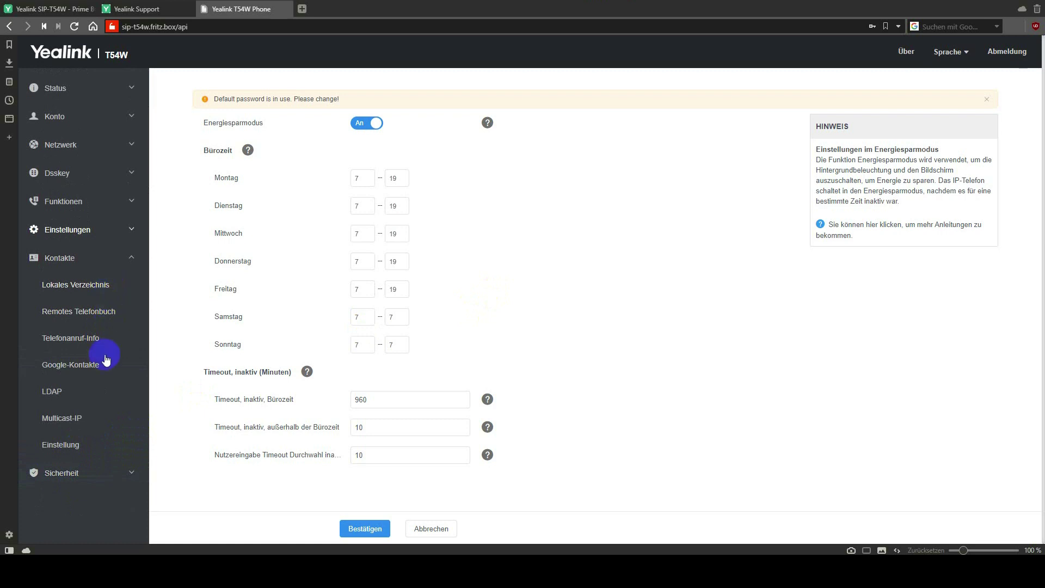
left_click(77, 372)
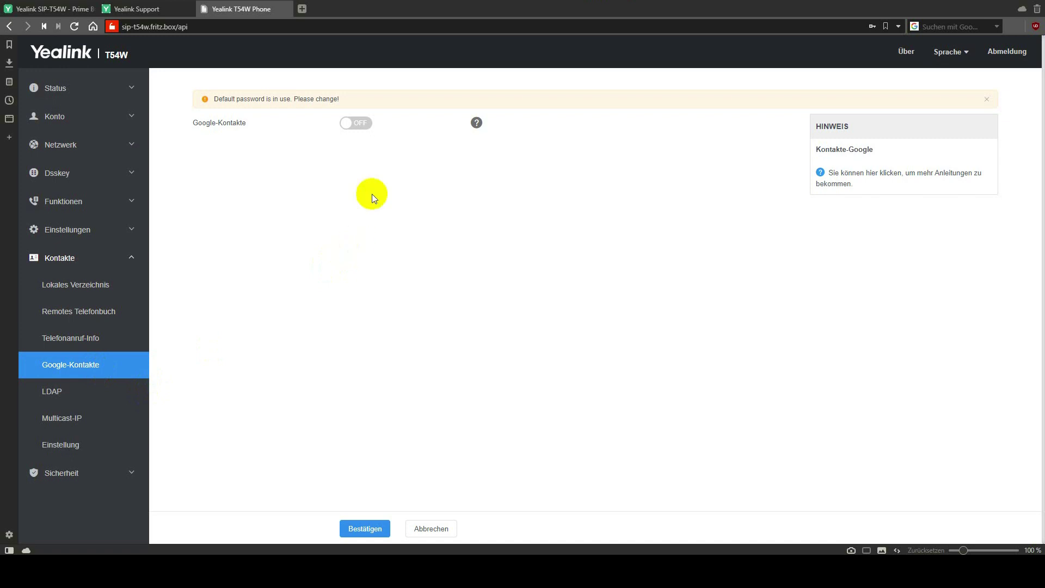
left_click(363, 124)
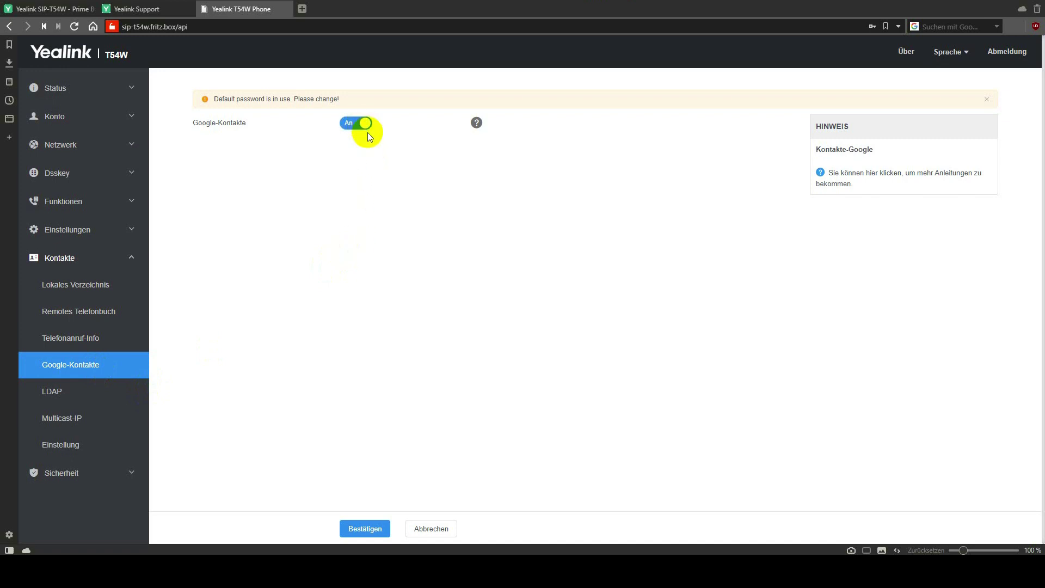
left_click(365, 529)
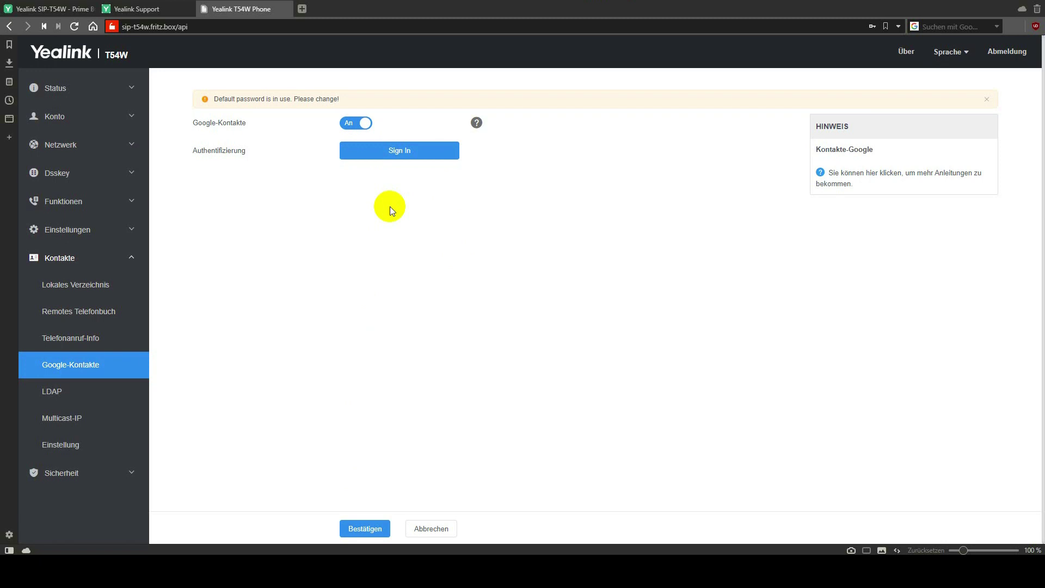
Switch Google-Kontakte back off and save, then view the LDAP page with port 389.
left_click(355, 123)
left_click(373, 531)
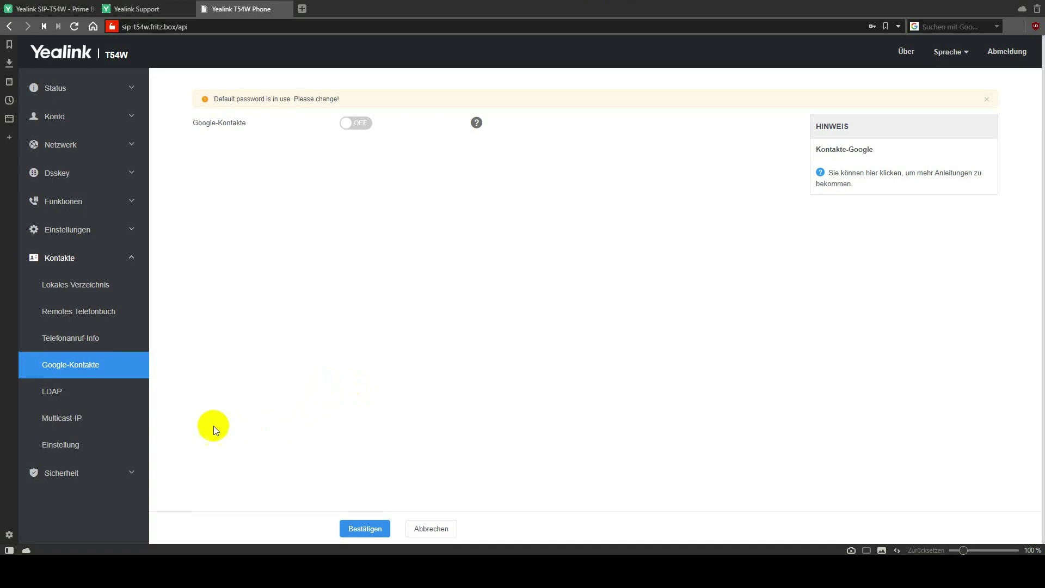
left_click(81, 392)
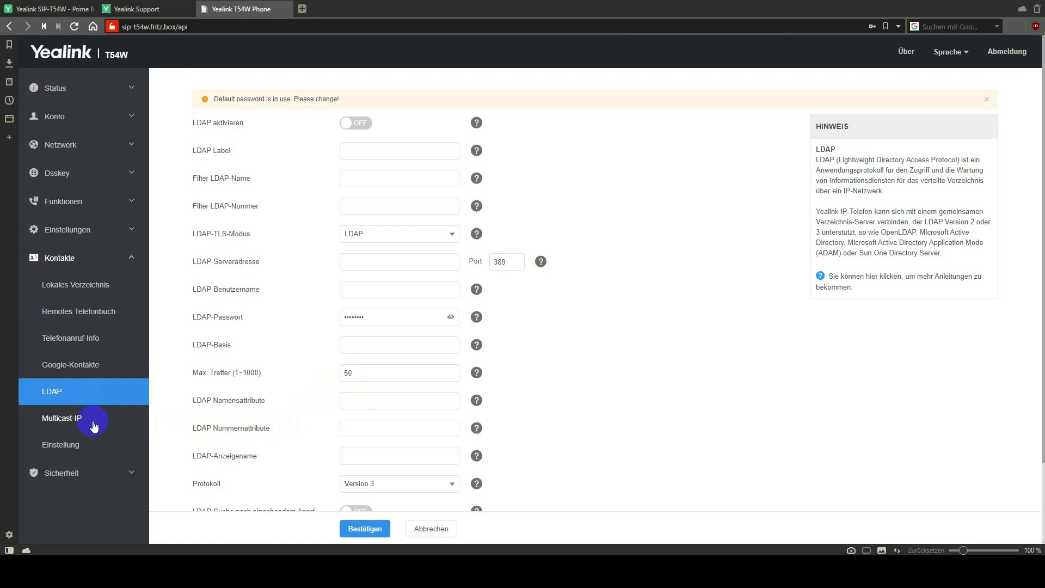
Review the Kontakte Einstellung directory page and the Sicherheit password change page.
left_click(82, 443)
scroll(86, 436, "down", 1)
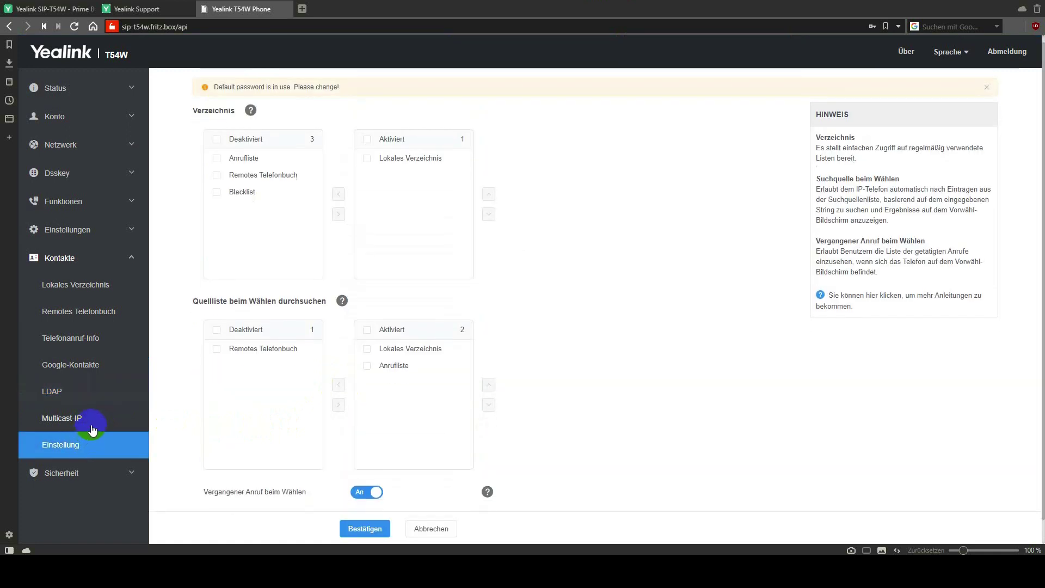
left_click(84, 473)
left_click(78, 314)
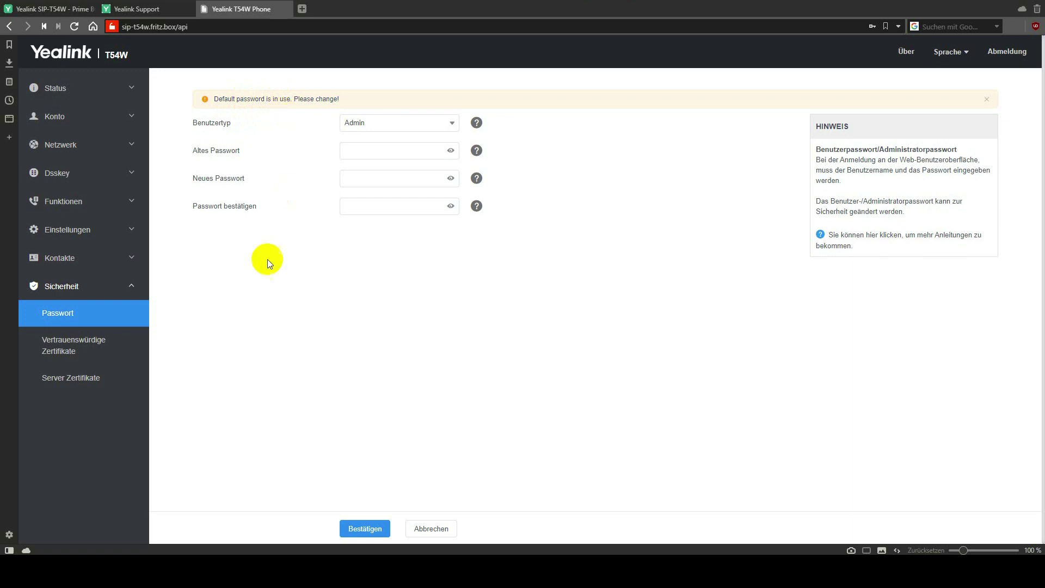
left_click(97, 345)
View the phone status overview, then show PowerPoint slide 4 with the T54W+EXP50.
left_click(83, 97)
left_click(72, 117)
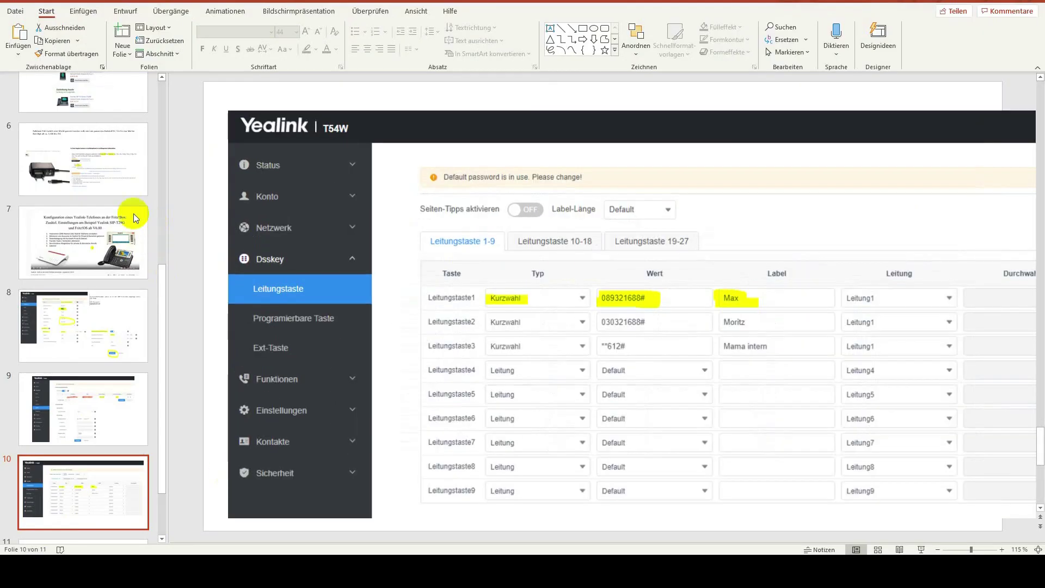
scroll(72, 233, "up", 4)
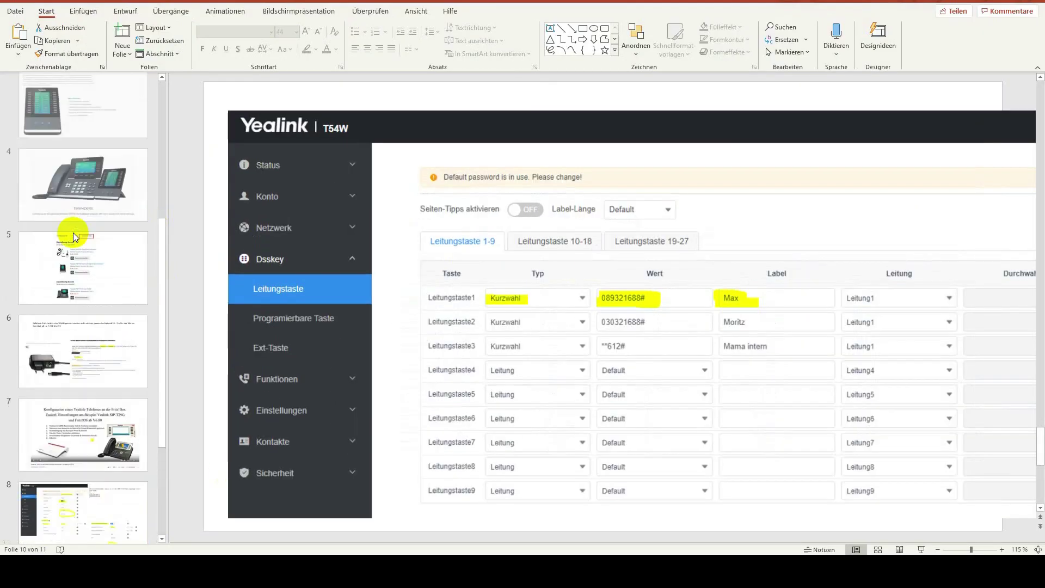
left_click(96, 182)
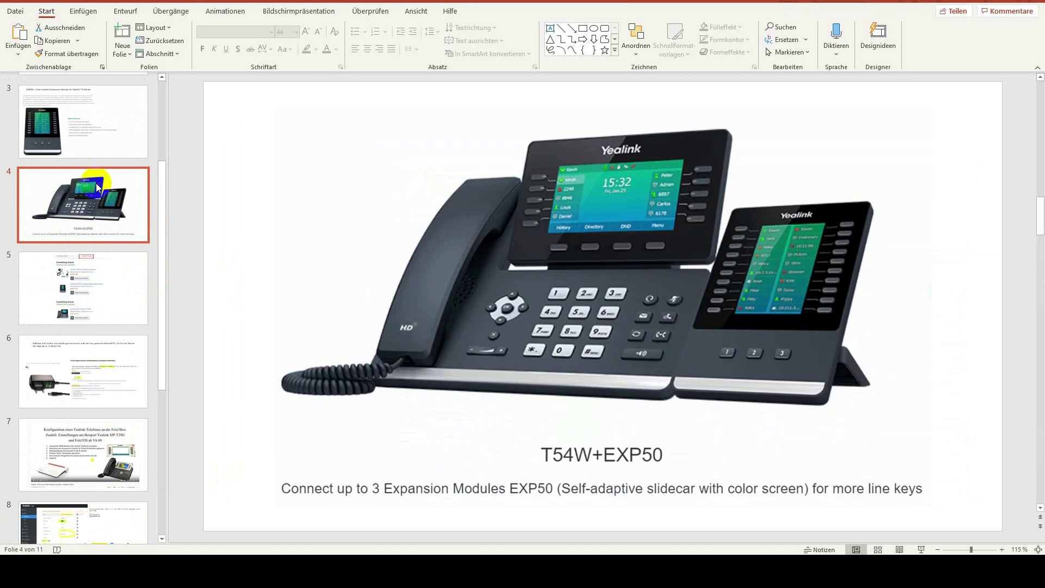